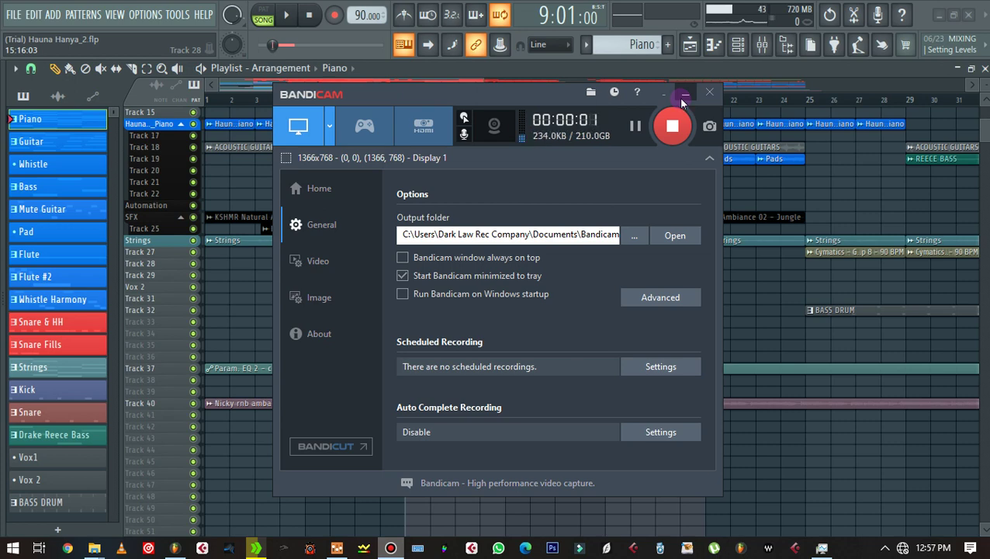
Step: Minimize the Bandicam window and scroll through the Hauna Hanya_2 playlist tracks
{"action": "left_click", "coordinate": [684, 96]}
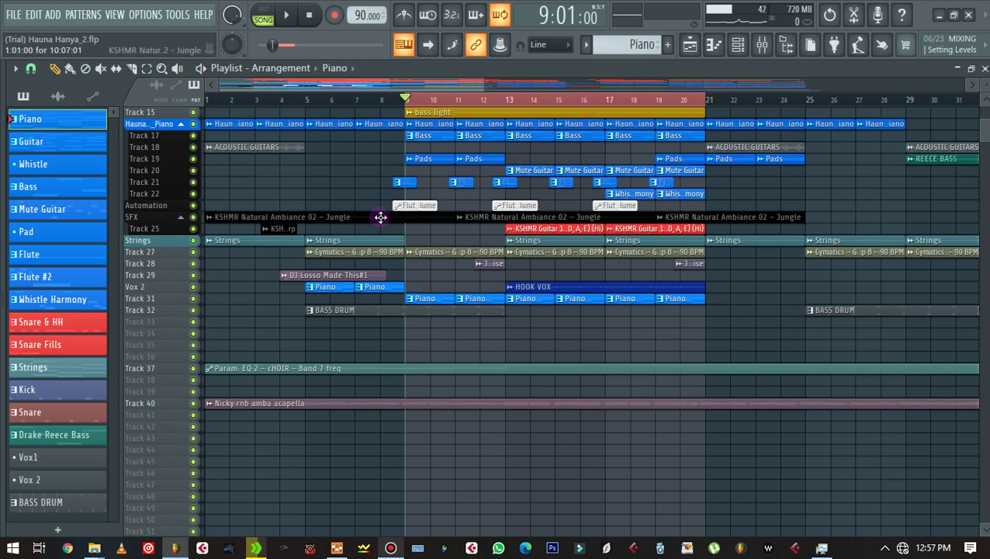
{"action": "scroll", "coordinate": [500, 248], "scroll_direction": "down", "scroll_amount": 1}
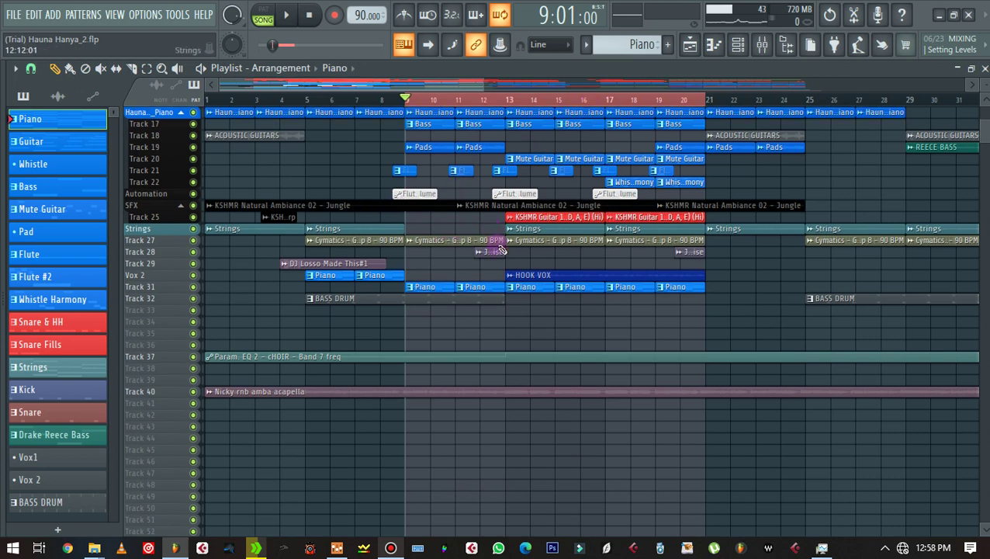
{"action": "scroll", "coordinate": [526, 301], "scroll_direction": "up", "scroll_amount": 2}
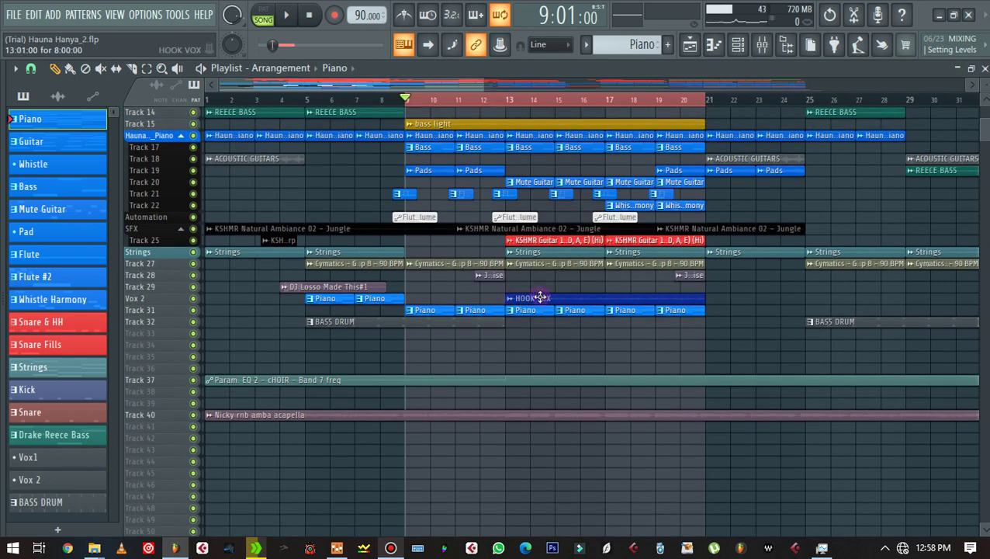
{"action": "scroll", "coordinate": [537, 300], "scroll_direction": "up", "scroll_amount": 4}
{"action": "scroll", "coordinate": [544, 300], "scroll_direction": "up", "scroll_amount": 4}
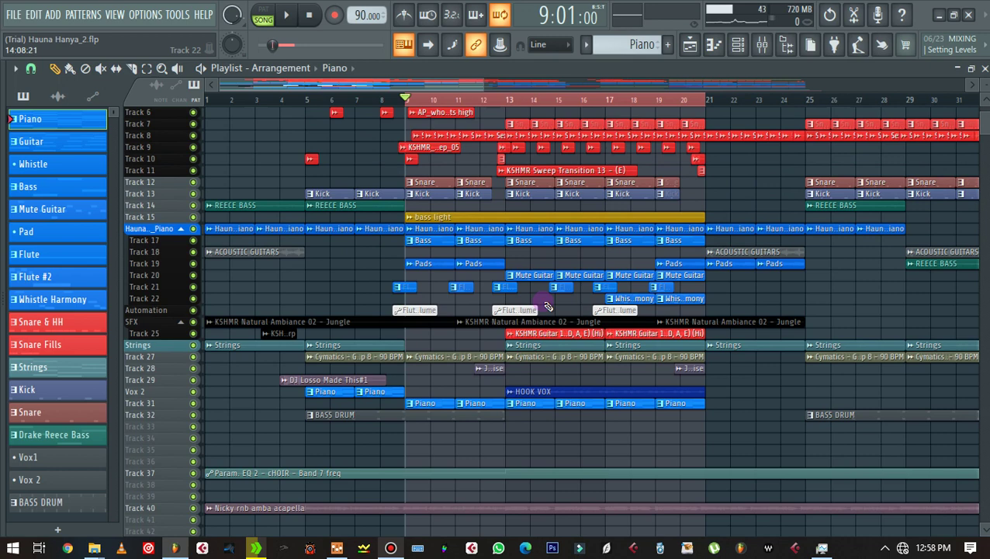
{"action": "scroll", "coordinate": [586, 302], "scroll_direction": "down", "scroll_amount": 3}
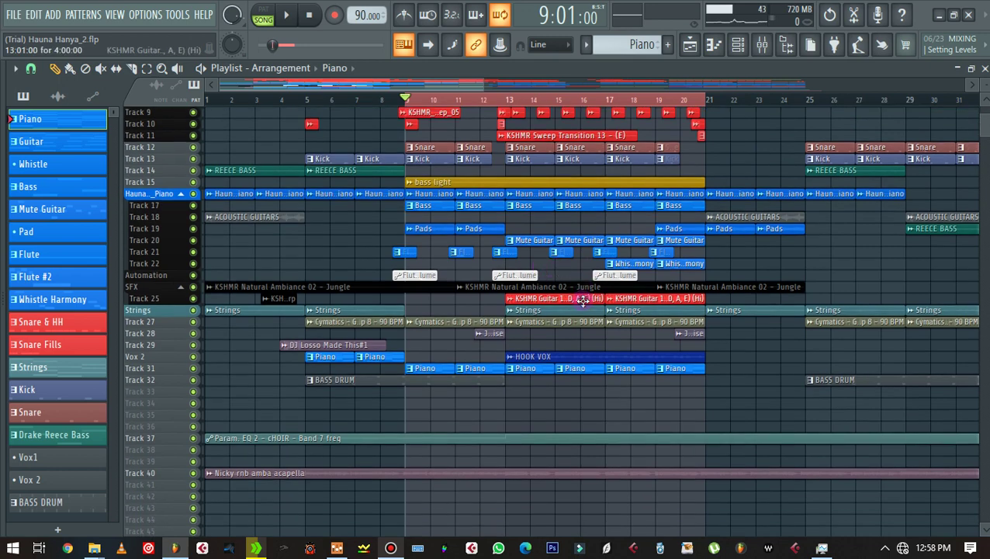
{"action": "scroll", "coordinate": [594, 233], "scroll_direction": "down", "scroll_amount": 2}
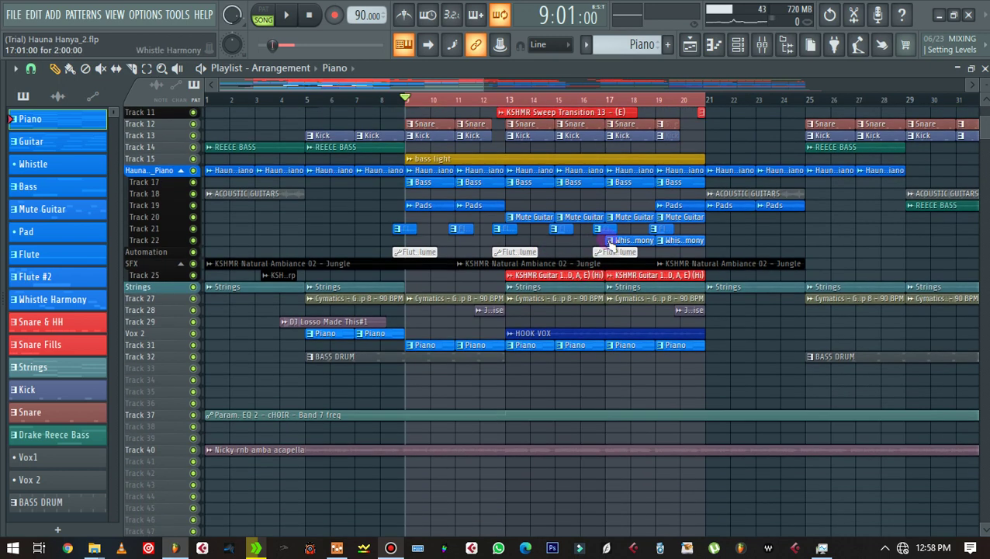
{"action": "scroll", "coordinate": [601, 241], "scroll_direction": "down", "scroll_amount": 3}
{"action": "scroll", "coordinate": [611, 248], "scroll_direction": "up", "scroll_amount": 3}
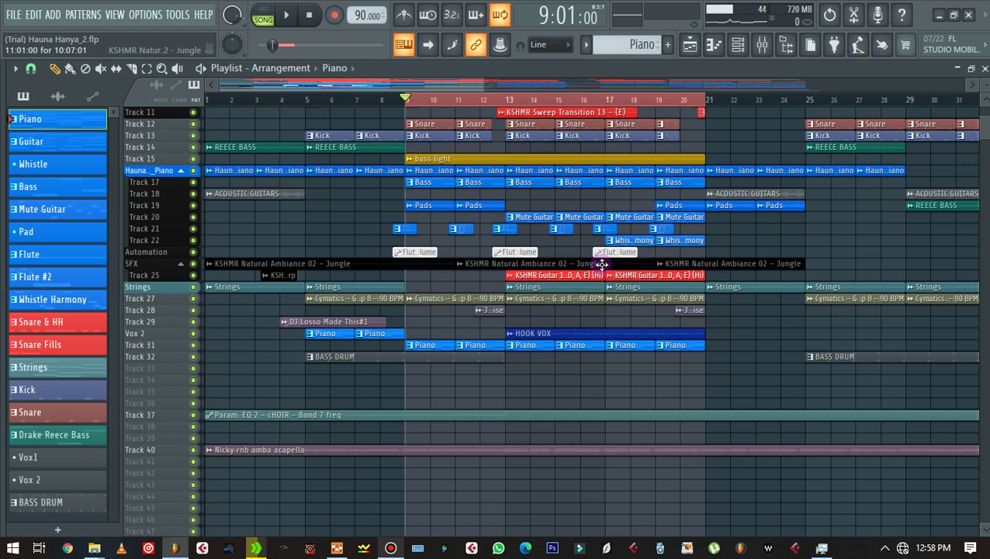
Step: Solo the Track 40 acapella so all other tracks mute, then scroll back up the playlist
{"action": "scroll", "coordinate": [602, 312], "scroll_direction": "down", "scroll_amount": 2}
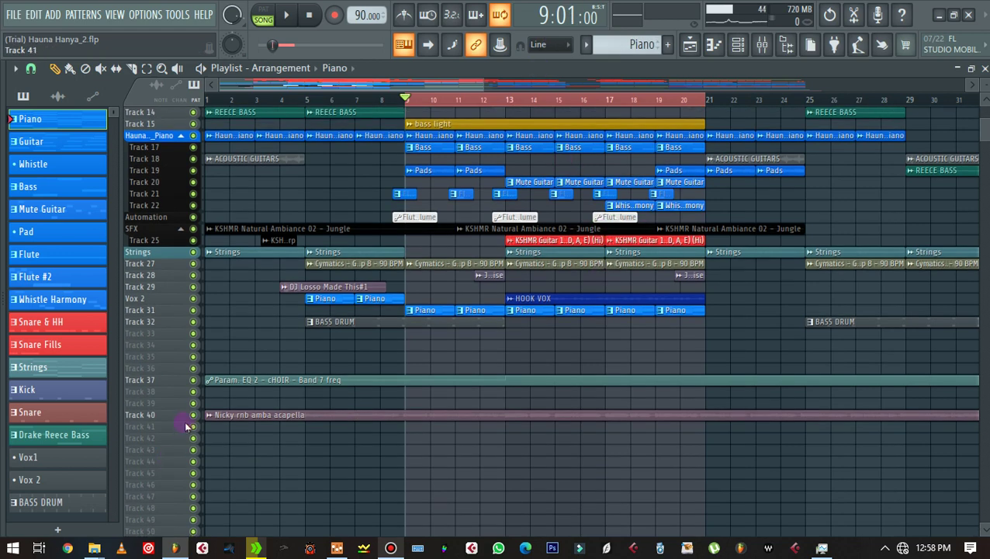
{"action": "right_click", "coordinate": [194, 416]}
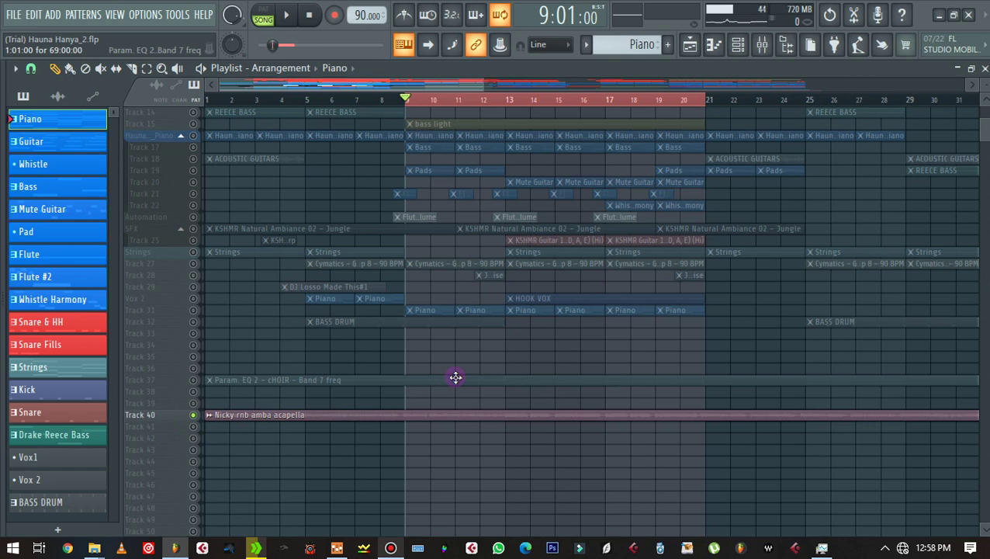
{"action": "scroll", "coordinate": [455, 377], "scroll_direction": "up", "scroll_amount": 1}
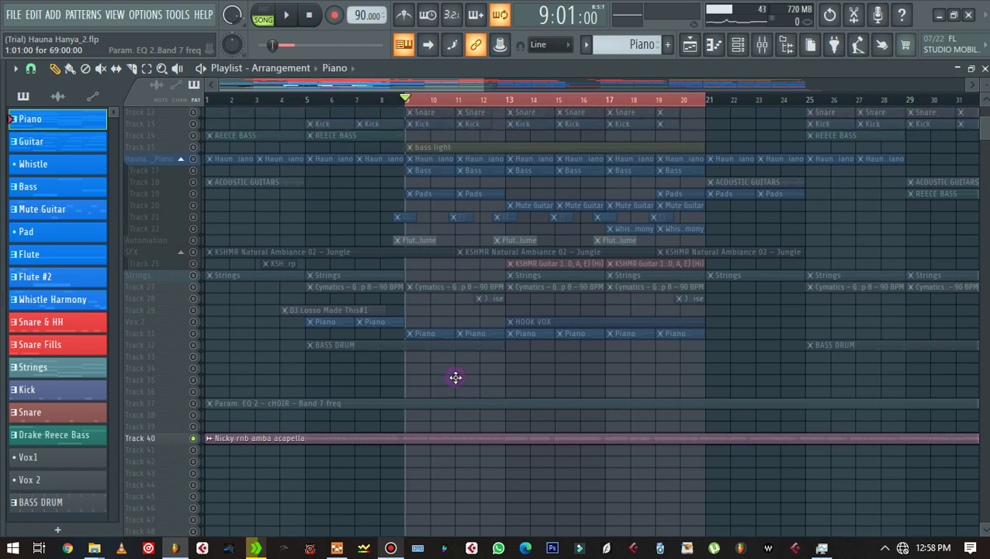
{"action": "scroll", "coordinate": [439, 374], "scroll_direction": "up", "scroll_amount": 1}
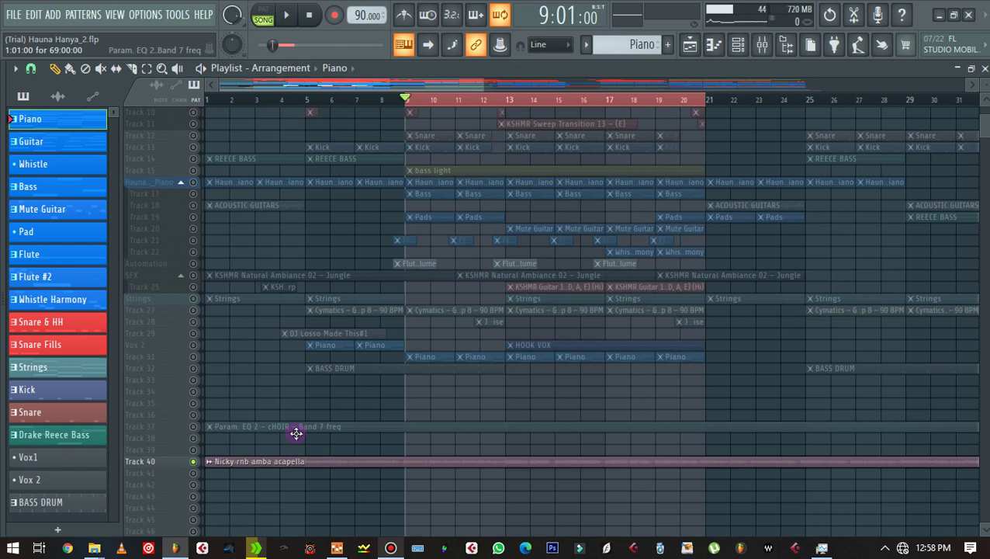
{"action": "scroll", "coordinate": [420, 360], "scroll_direction": "up", "scroll_amount": 3}
{"action": "scroll", "coordinate": [440, 355], "scroll_direction": "up", "scroll_amount": 2}
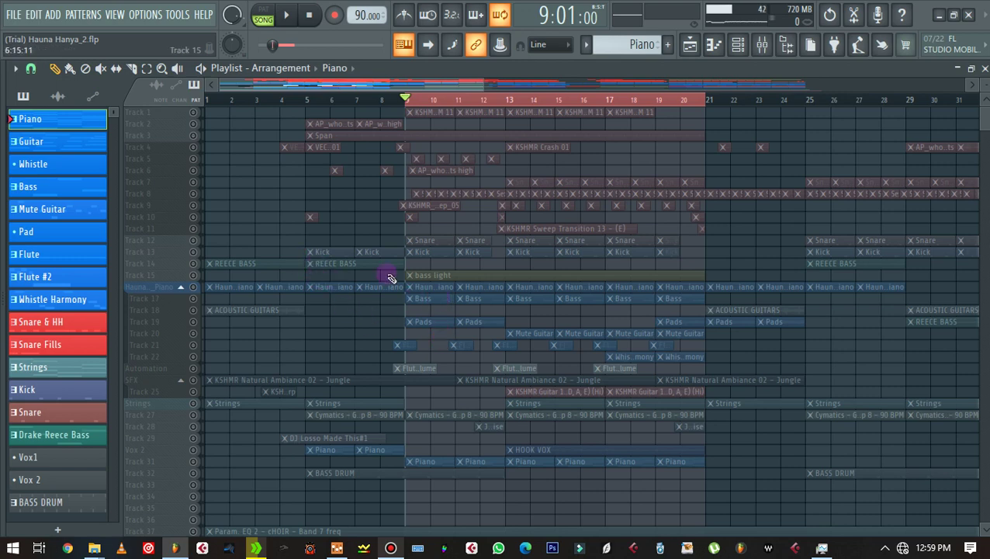
Step: Unmute the Kick on Track 13 and play it with the acapella
{"action": "left_click", "coordinate": [198, 253]}
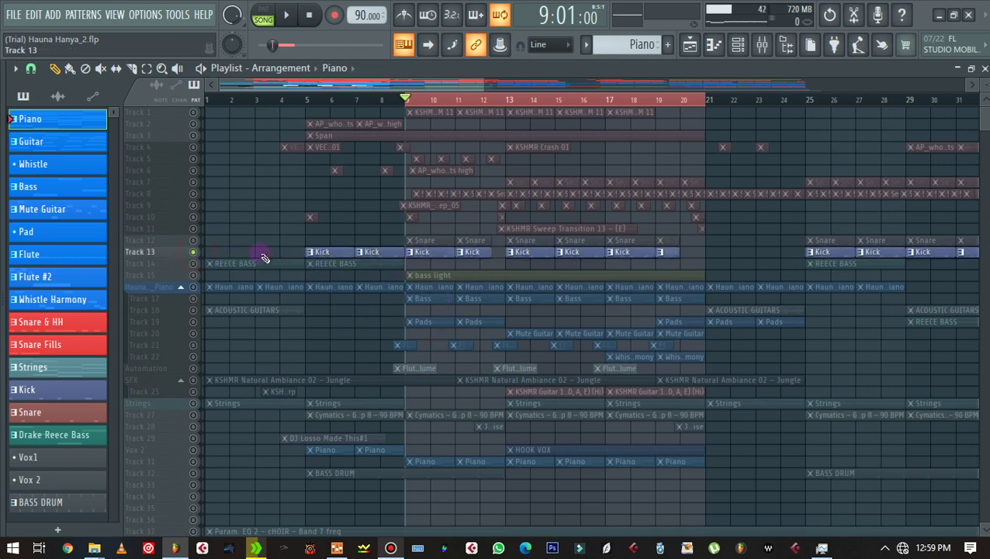
{"action": "scroll", "coordinate": [471, 298], "scroll_direction": "down", "scroll_amount": 2}
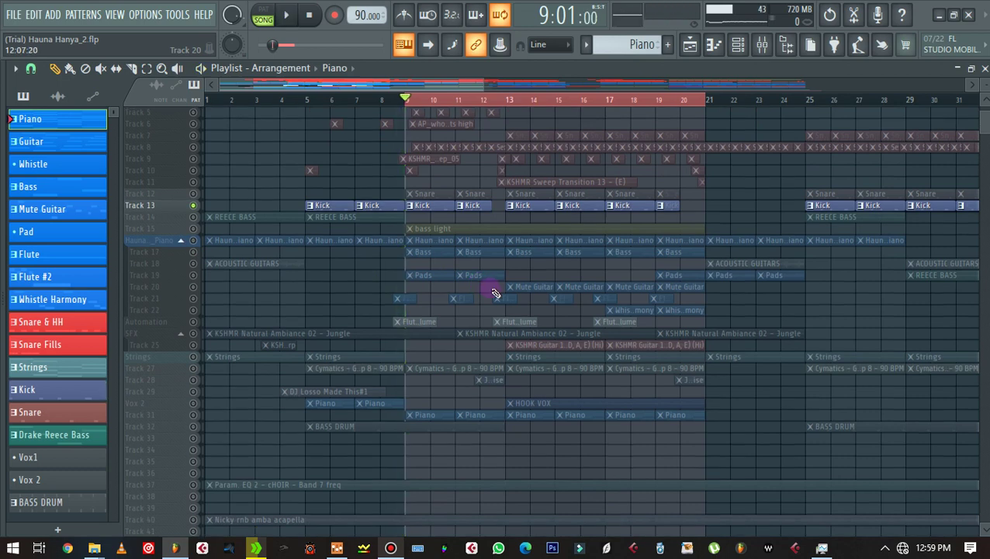
{"action": "key", "text": "space"}
{"action": "scroll", "coordinate": [500, 280], "scroll_direction": "up", "scroll_amount": 1}
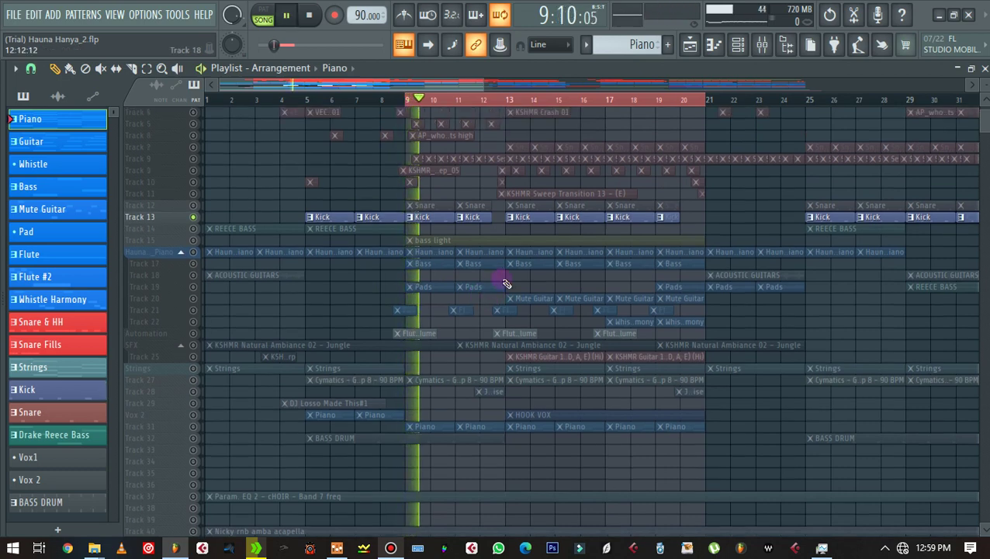
Step: Check the ALL DRUMS MASTER insert's effects in the Mixer, then return to the Playlist and stop
{"action": "left_click", "coordinate": [689, 44]}
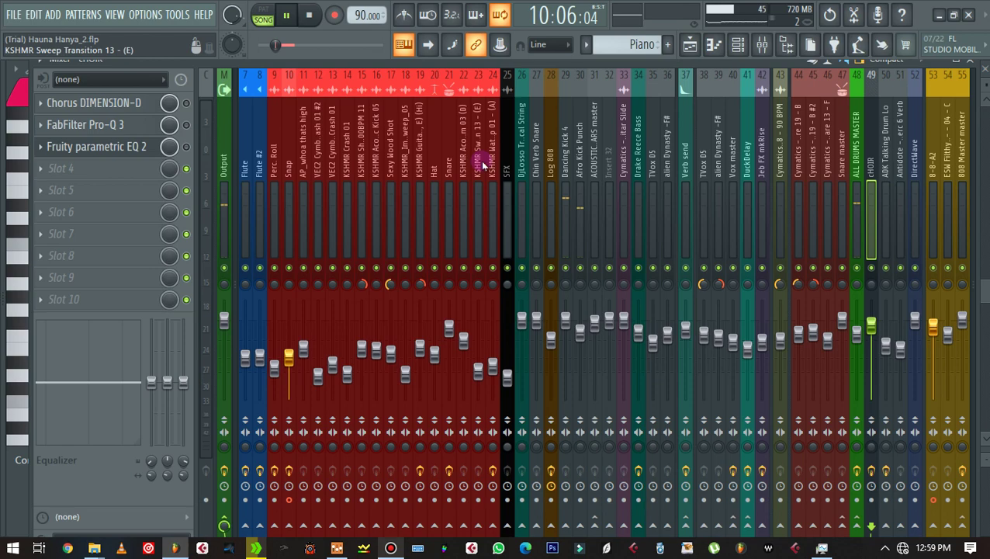
{"action": "scroll", "coordinate": [482, 165], "scroll_direction": "right", "scroll_amount": 6}
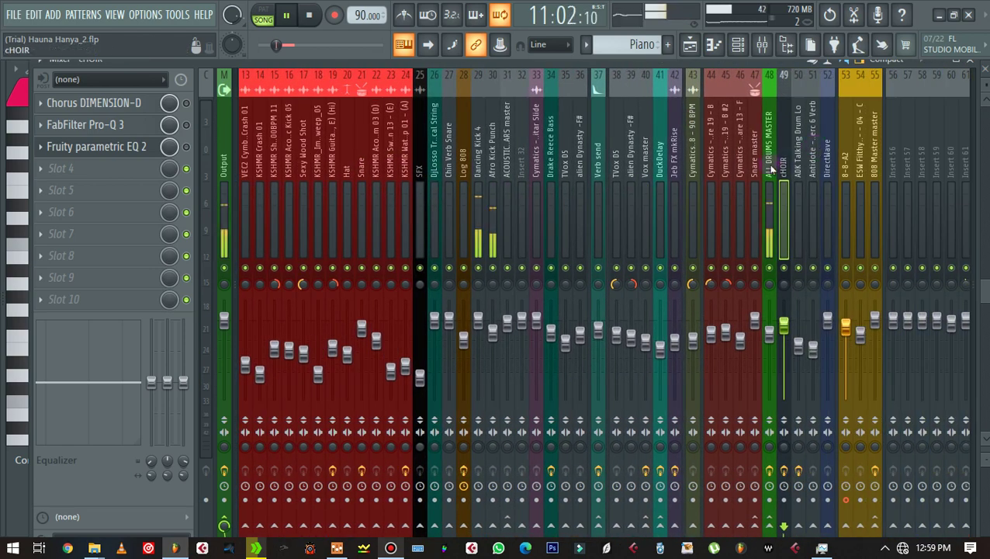
{"action": "left_click", "coordinate": [769, 167]}
{"action": "scroll", "coordinate": [753, 165], "scroll_direction": "right", "scroll_amount": 12}
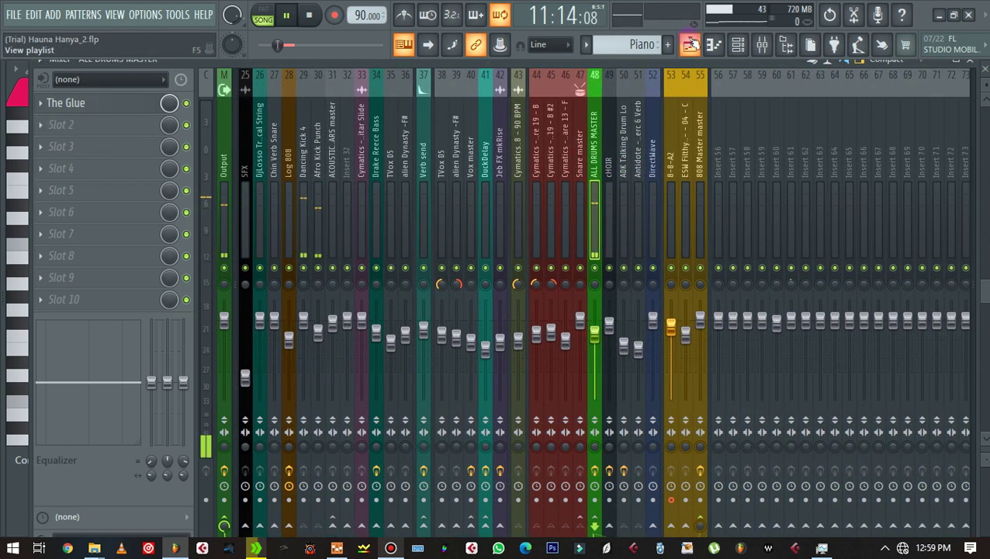
{"action": "left_click", "coordinate": [690, 44]}
{"action": "key", "text": "space"}
{"action": "scroll", "coordinate": [331, 228], "scroll_direction": "down", "scroll_amount": 1}
Step: Unmute the Snare on Track 12 and the Bass on Track 17, auditioning them with kick and acapella
{"action": "left_click", "coordinate": [196, 229]}
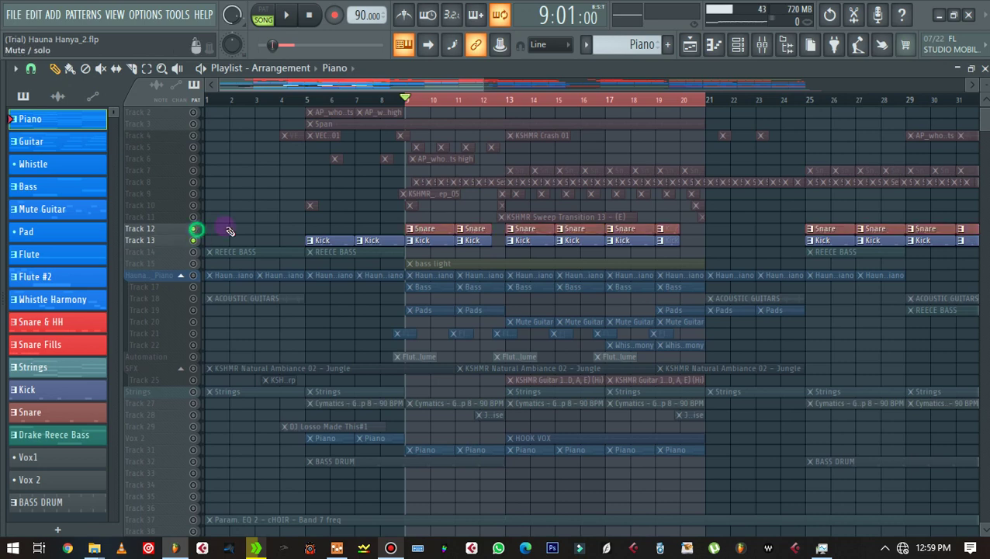
{"action": "key", "text": "space"}
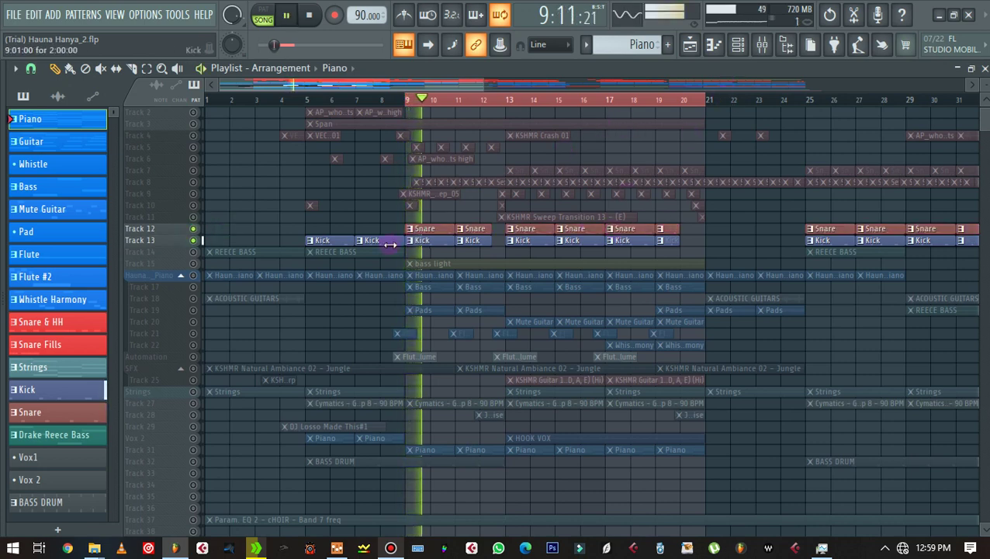
{"action": "scroll", "coordinate": [212, 280], "scroll_direction": "down", "scroll_amount": 2}
{"action": "key", "text": "space"}
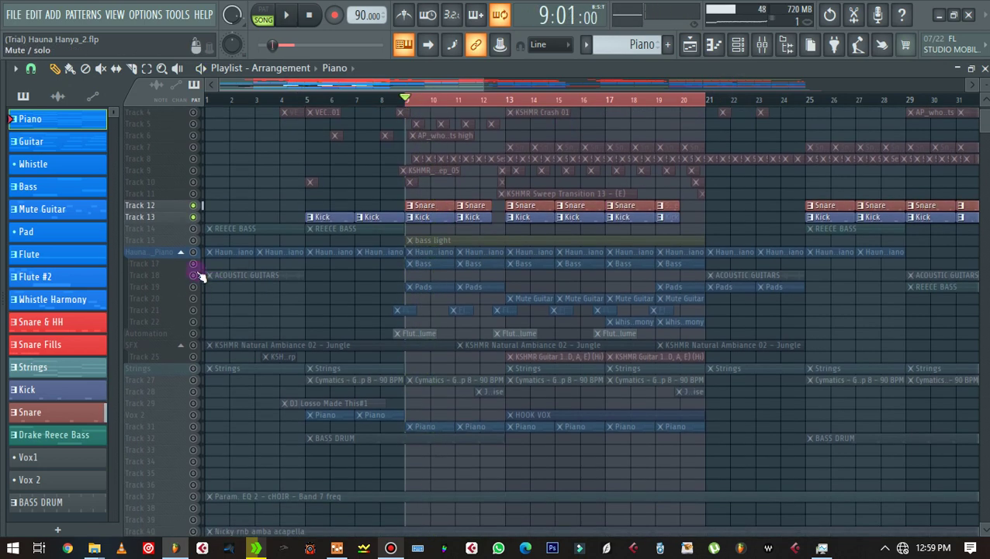
{"action": "key", "text": "space"}
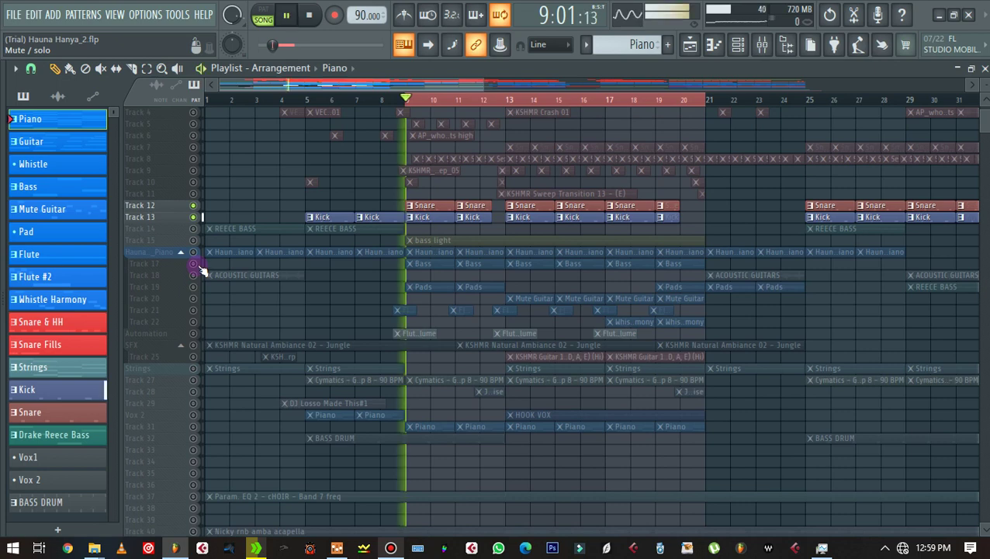
{"action": "left_click", "coordinate": [194, 264]}
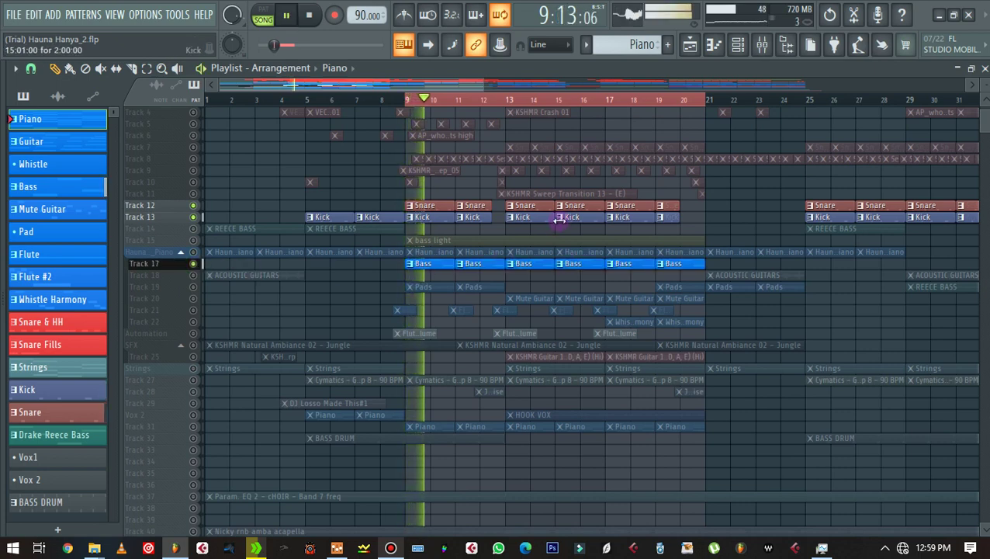
Step: Inspect the 8-8-A2 808 insert in the Mixer during playback, then go back to the Playlist
{"action": "left_click", "coordinate": [762, 44]}
{"action": "scroll", "coordinate": [696, 207], "scroll_direction": "right", "scroll_amount": 6}
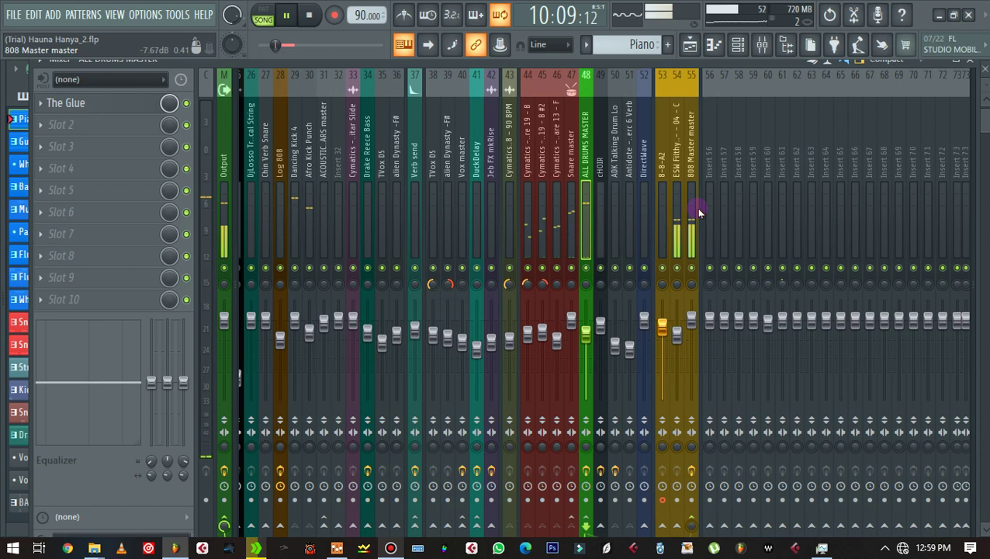
{"action": "key", "text": "space"}
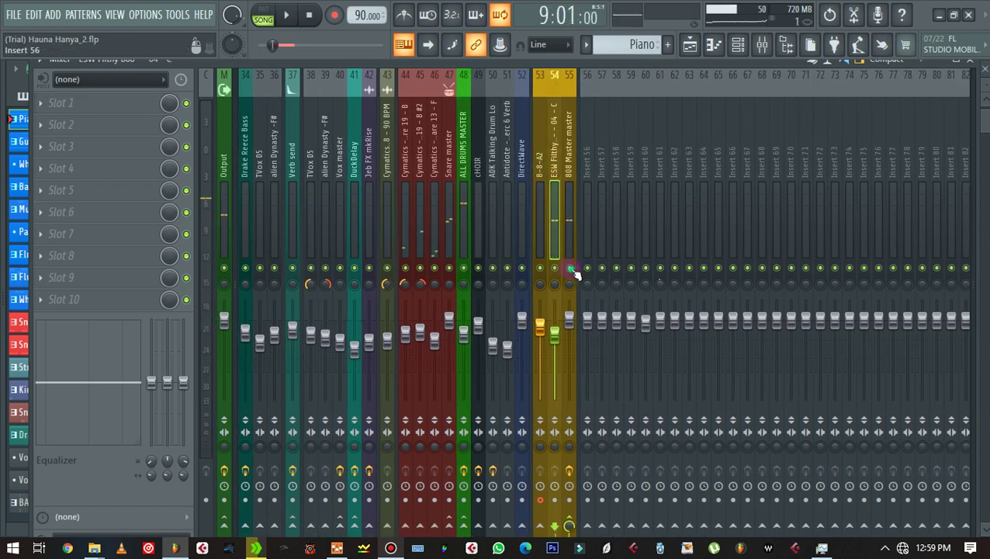
{"action": "key", "text": "space"}
{"action": "key", "text": "space"}
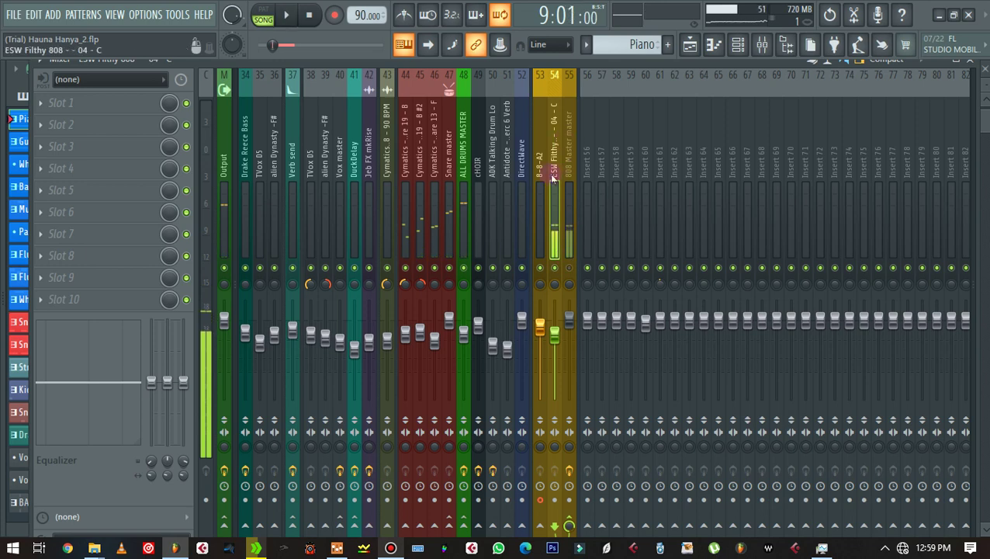
{"action": "left_click", "coordinate": [540, 161]}
{"action": "key", "text": "space"}
{"action": "key", "text": "space"}
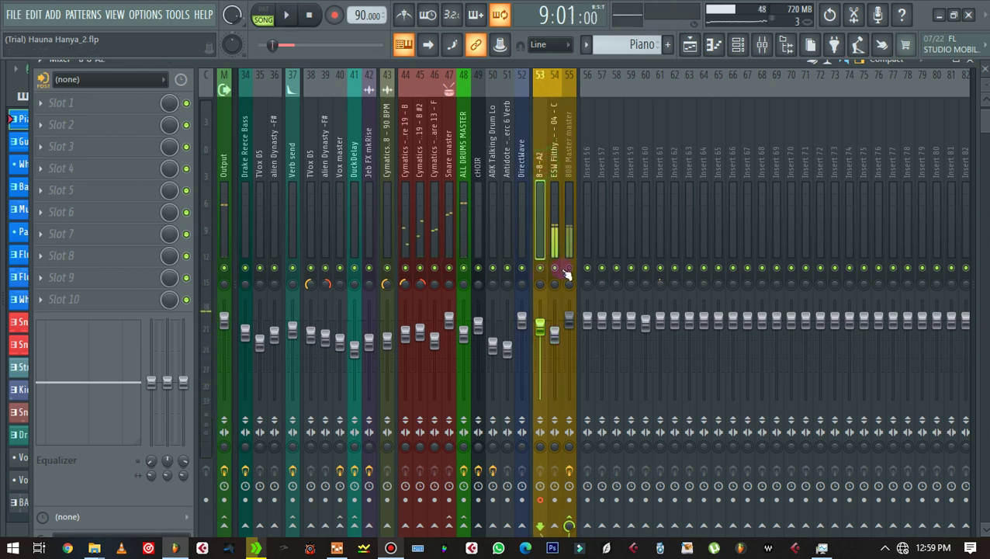
{"action": "key", "text": "space"}
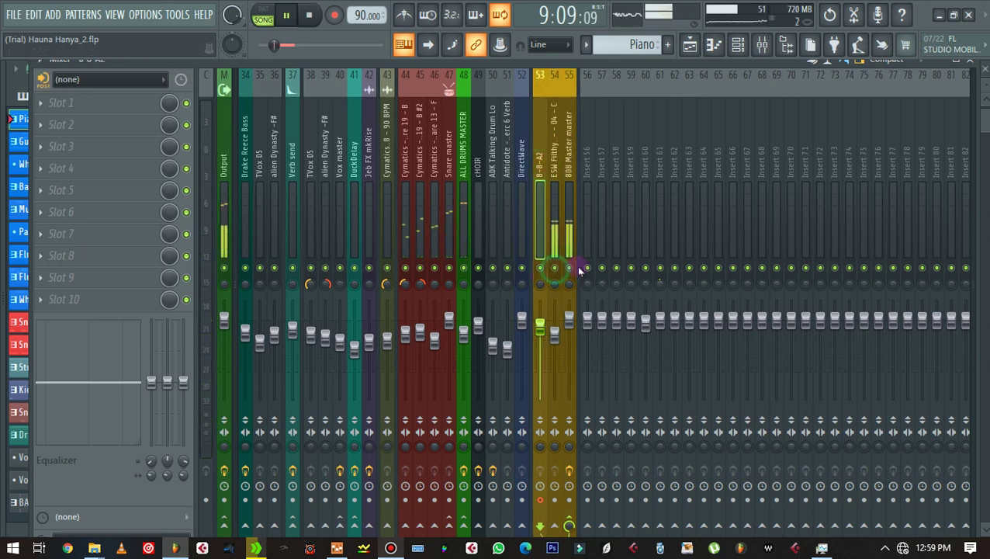
{"action": "left_click", "coordinate": [687, 45]}
{"action": "key", "text": "space"}
Step: Unmute the bass light track, mute the Snare and Track 17 Bass, and play to compare
{"action": "scroll", "coordinate": [383, 221], "scroll_direction": "up", "scroll_amount": 2}
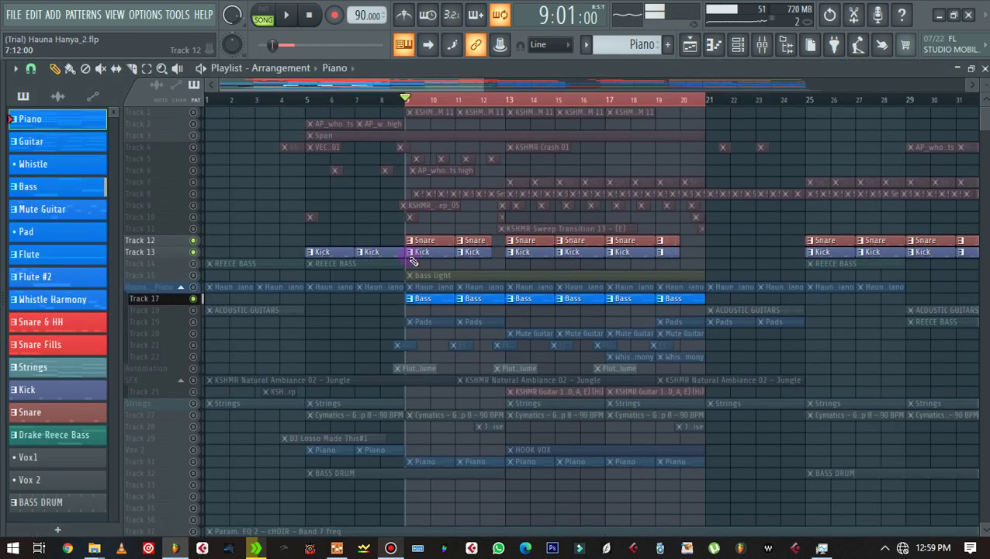
{"action": "left_click", "coordinate": [193, 275]}
{"action": "left_click", "coordinate": [193, 239]}
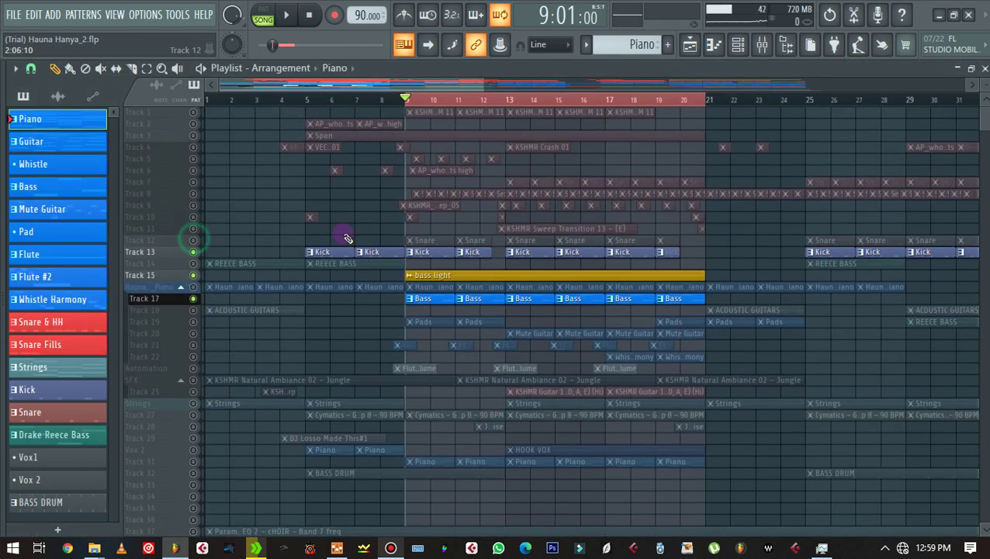
{"action": "key", "text": "space"}
{"action": "left_click", "coordinate": [193, 298]}
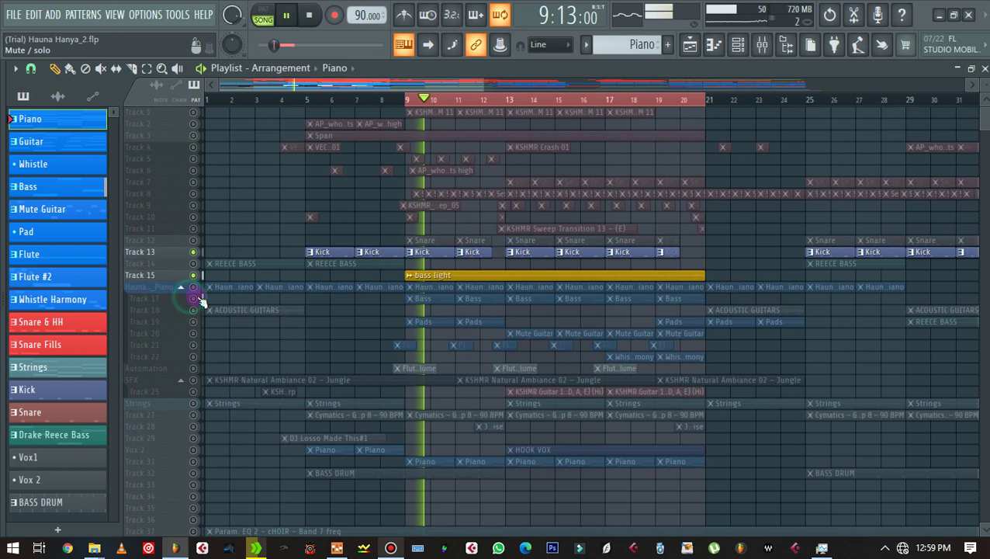
Step: Check the bass light channel settings, then mute the bass light track and stop playback
{"action": "double_click", "coordinate": [463, 276]}
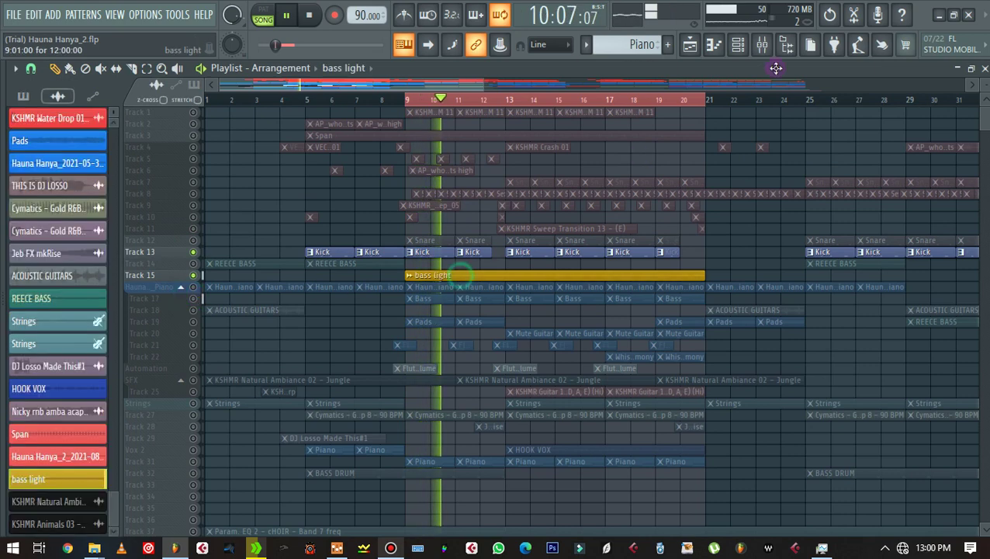
{"action": "left_click", "coordinate": [530, 249]}
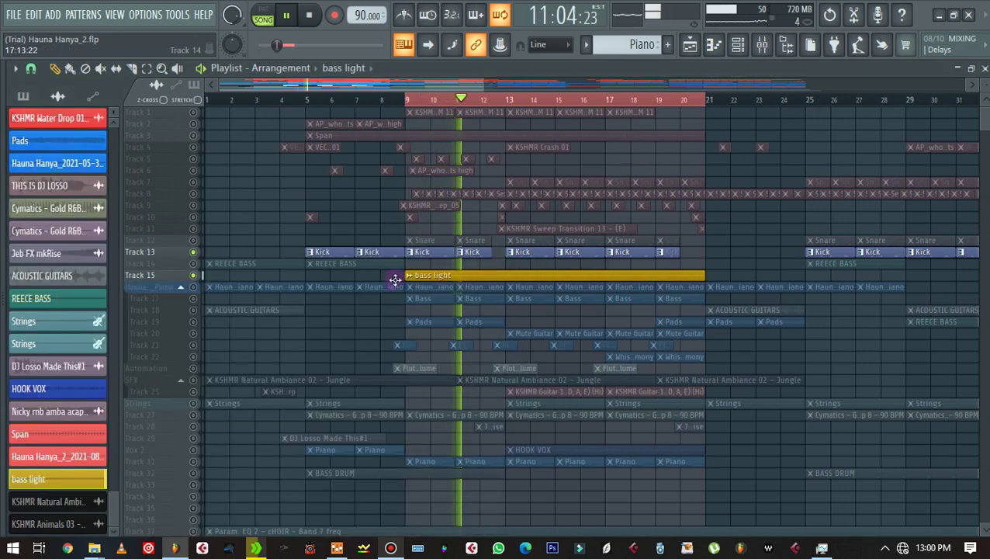
{"action": "left_click", "coordinate": [193, 275]}
{"action": "key", "text": "space"}
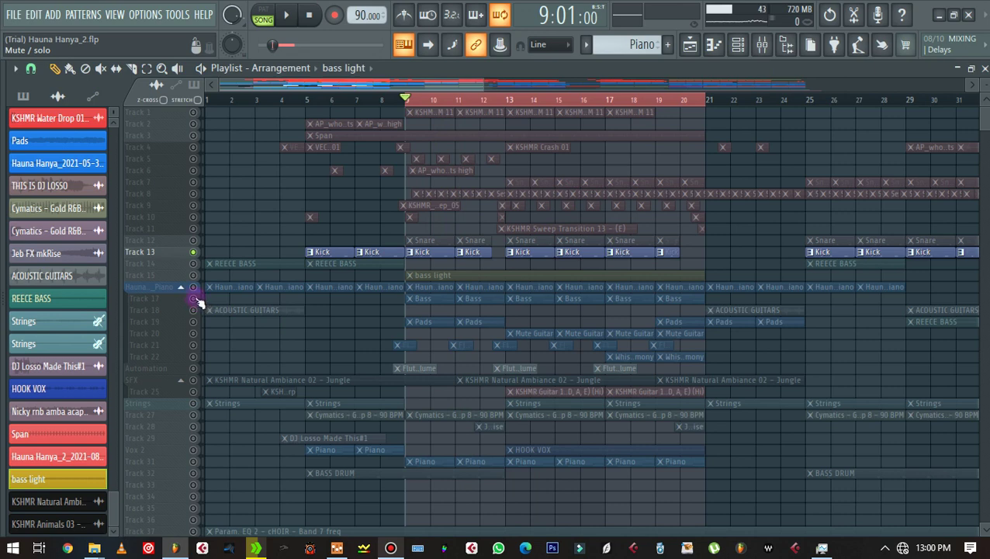
Step: Restore the Track 17 Bass clips and play them with the Mixer open
{"action": "left_click", "coordinate": [198, 300]}
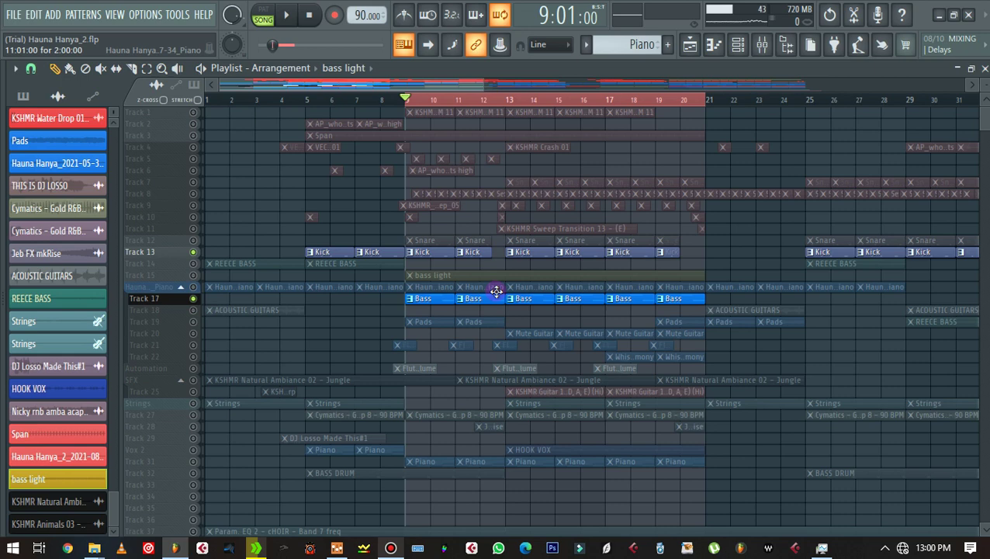
{"action": "key", "text": "space"}
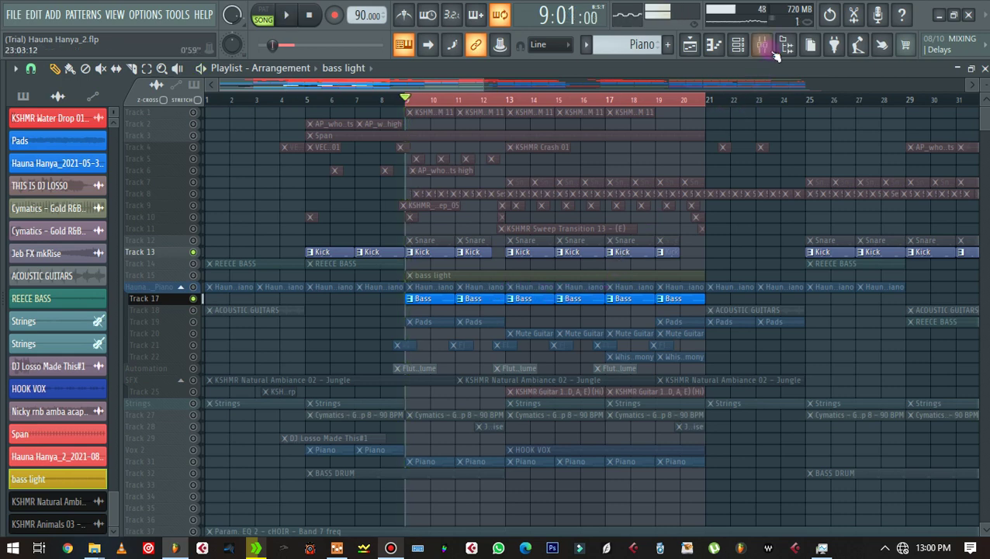
{"action": "left_click", "coordinate": [762, 44]}
Step: Sidechain insert 48 ALL DRUMS MASTER into insert 55, 808 Master master, via 'Sidechain to this track'
{"action": "scroll", "coordinate": [412, 177], "scroll_direction": "left", "scroll_amount": 6}
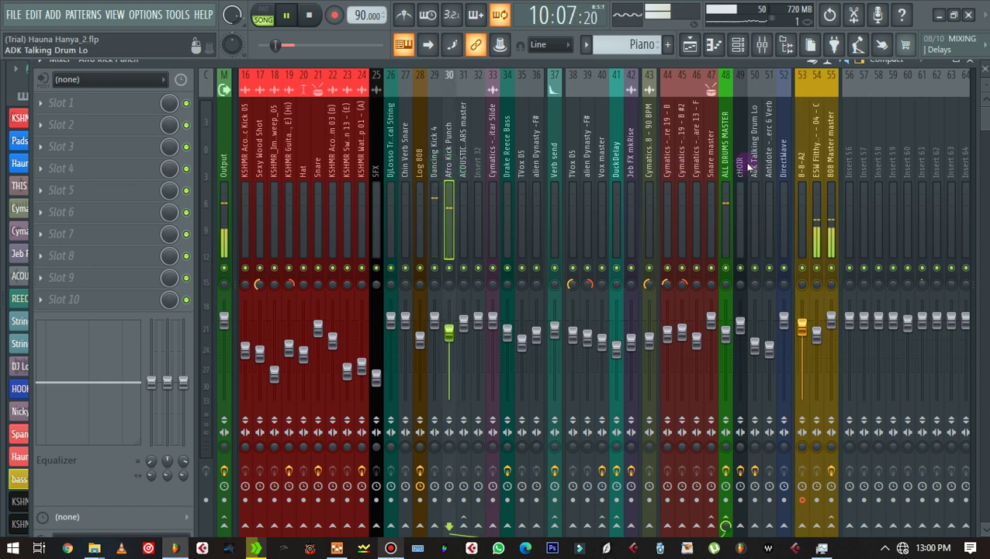
{"action": "left_click", "coordinate": [728, 159]}
{"action": "key", "text": "space"}
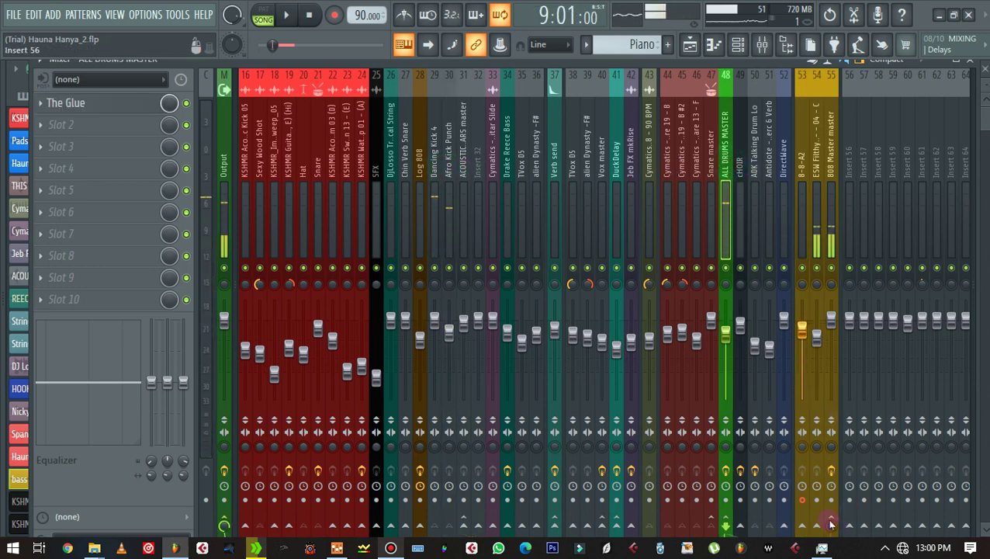
{"action": "left_click", "coordinate": [830, 163]}
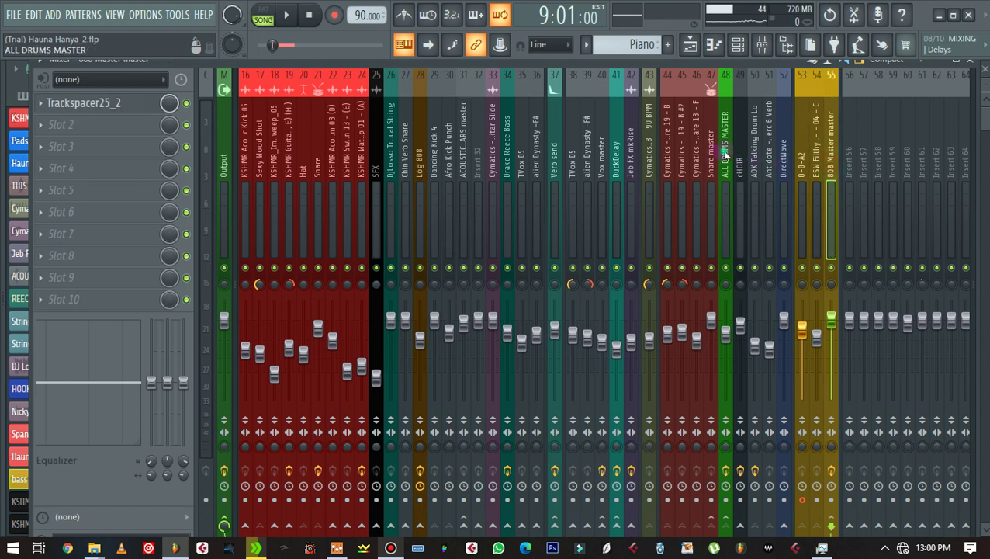
{"action": "left_click", "coordinate": [724, 155]}
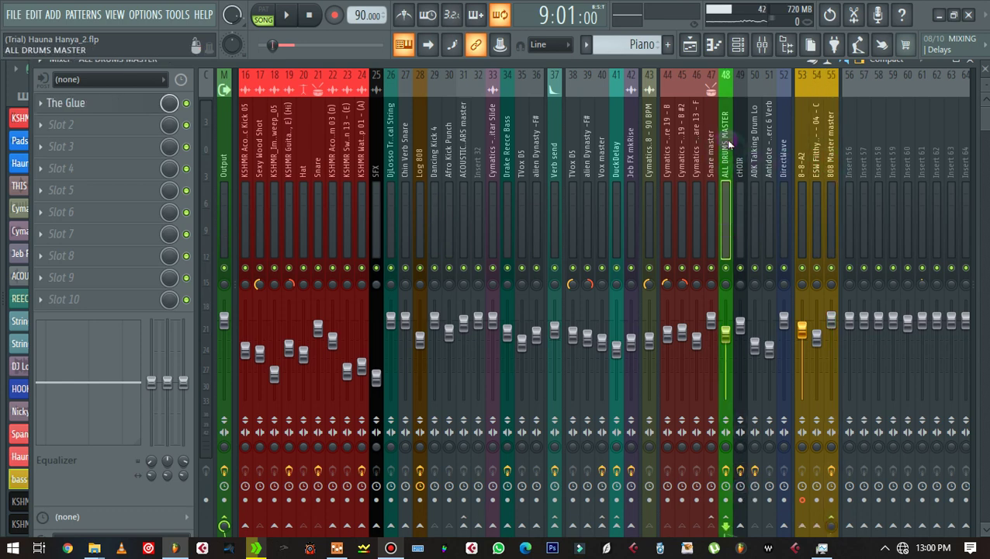
{"action": "key", "text": "space"}
{"action": "key", "text": "space"}
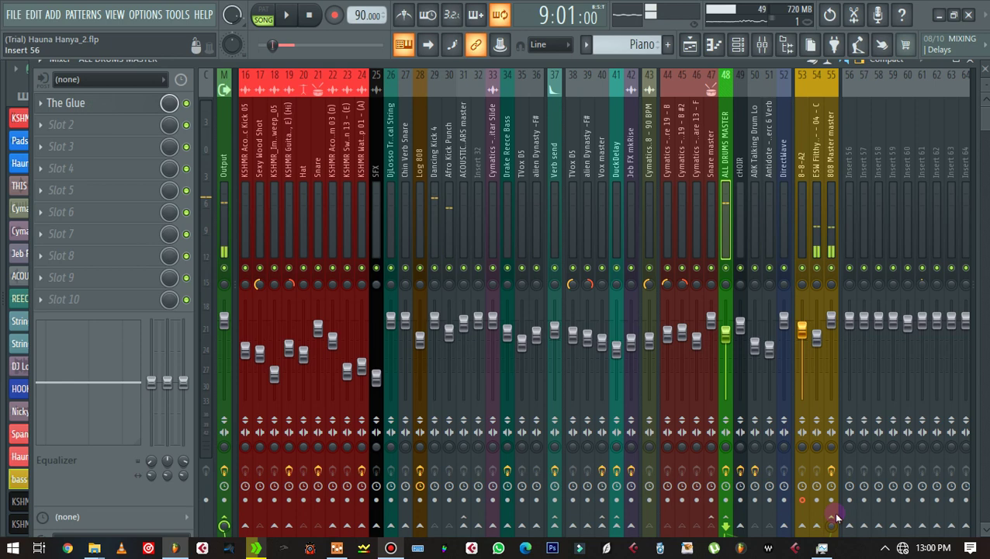
{"action": "right_click", "coordinate": [833, 518]}
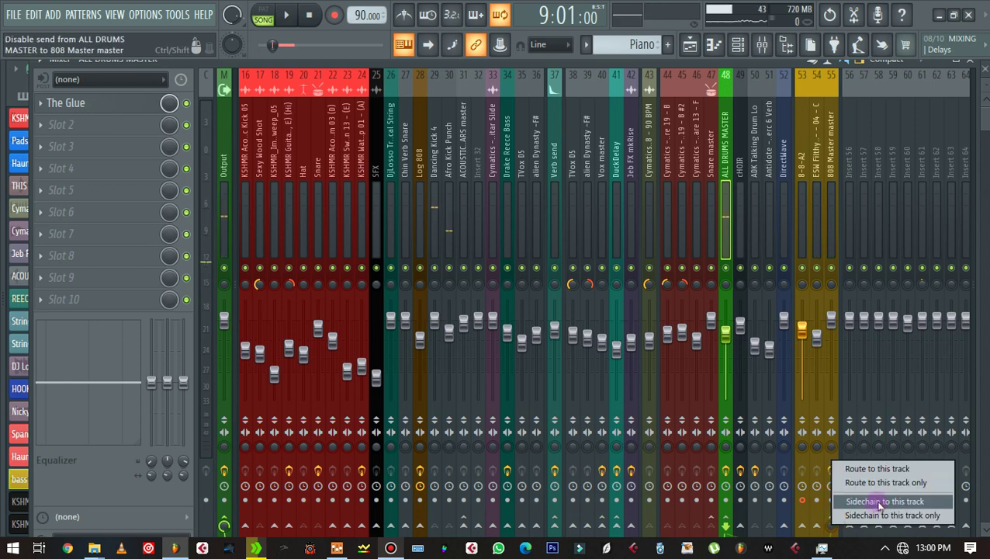
{"action": "left_click", "coordinate": [886, 502]}
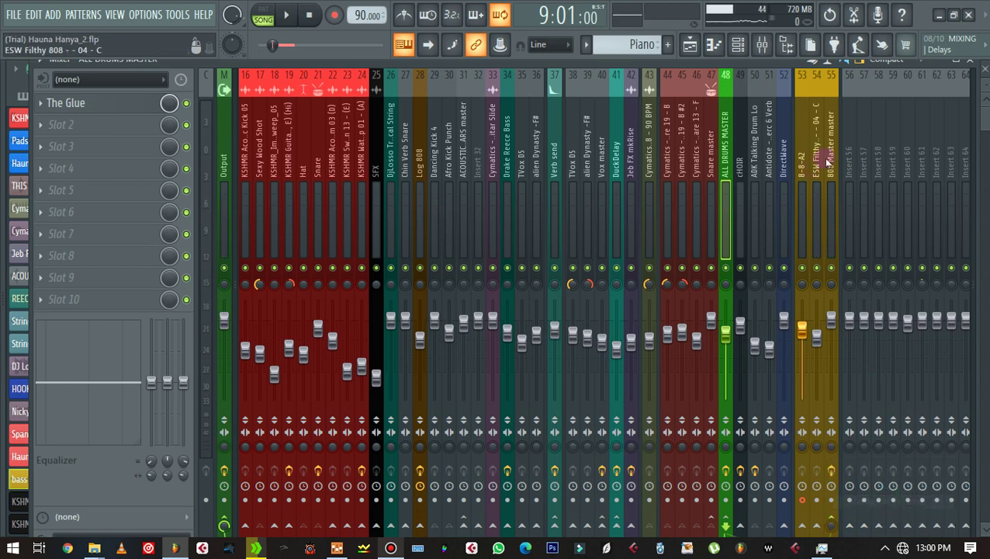
{"action": "left_click", "coordinate": [828, 156]}
Step: Open Trackspacer on 808 Master master, position its window, and play to hear the 808 duck
{"action": "left_click", "coordinate": [114, 104]}
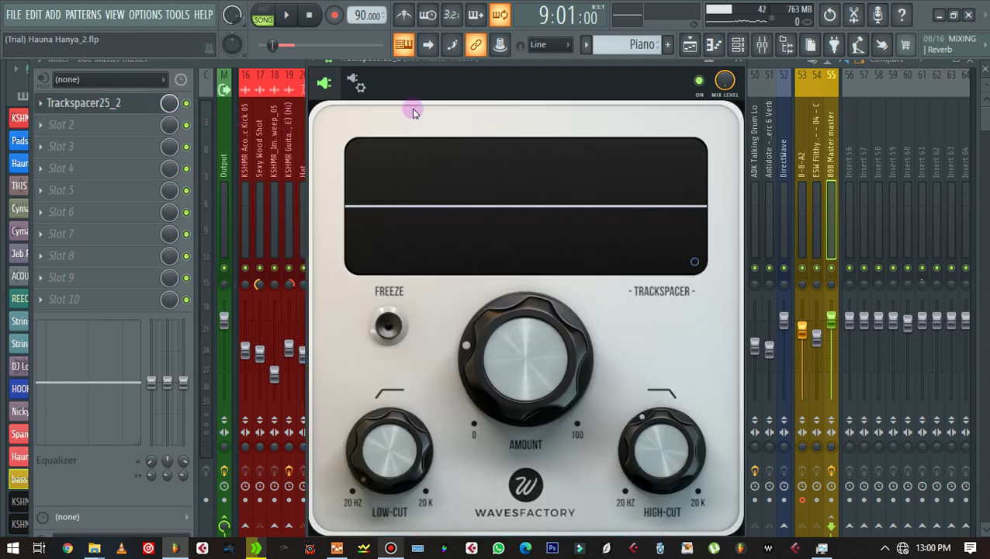
{"action": "left_click_drag", "start_coordinate": [432, 72], "coordinate": [420, 123]}
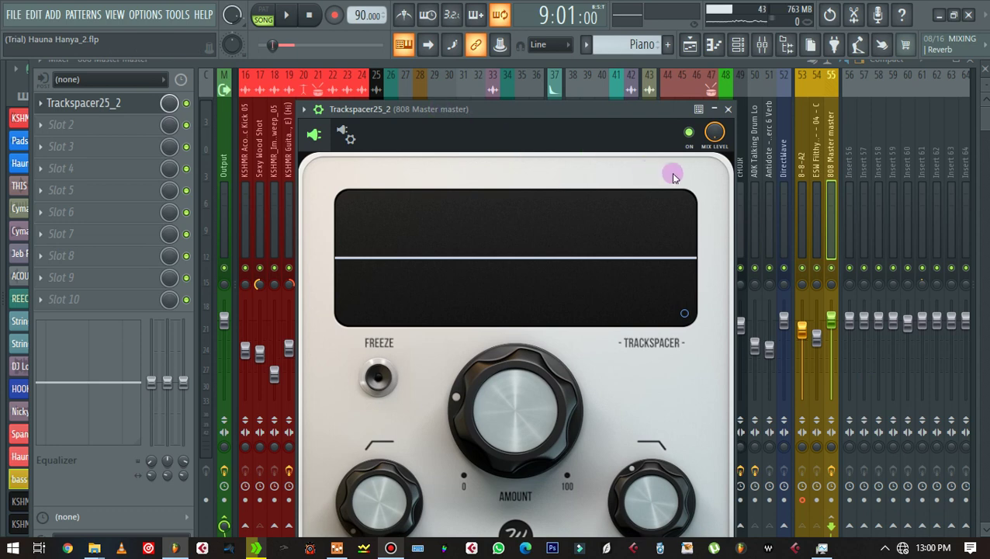
{"action": "key", "text": "space"}
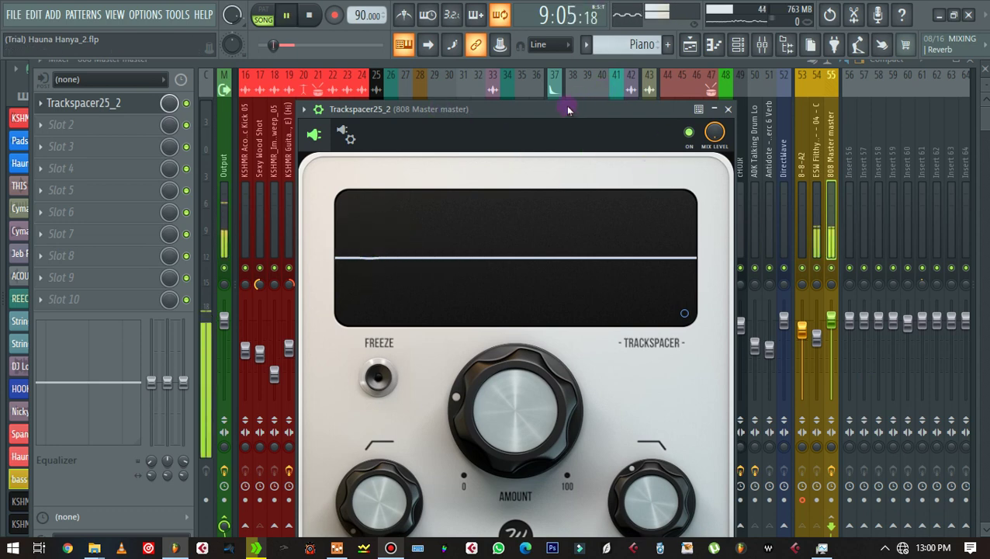
{"action": "left_click_drag", "start_coordinate": [568, 110], "coordinate": [602, 103]}
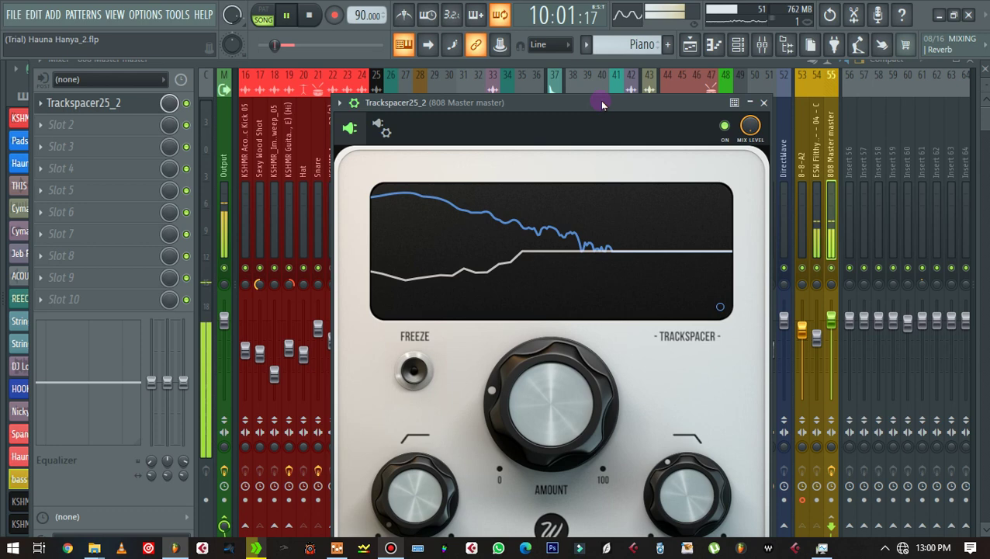
{"action": "key", "text": "space"}
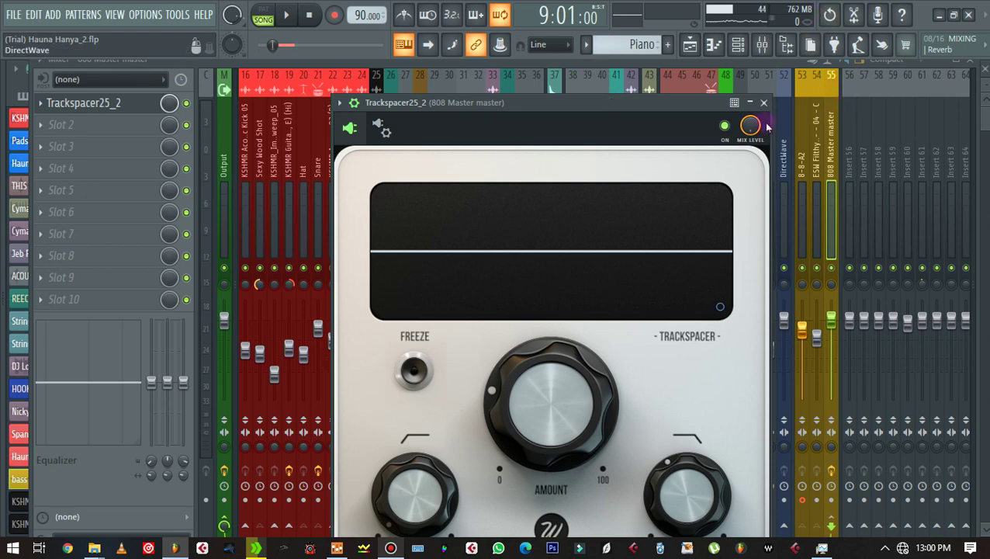
{"action": "left_click_drag", "start_coordinate": [722, 104], "coordinate": [588, 134]}
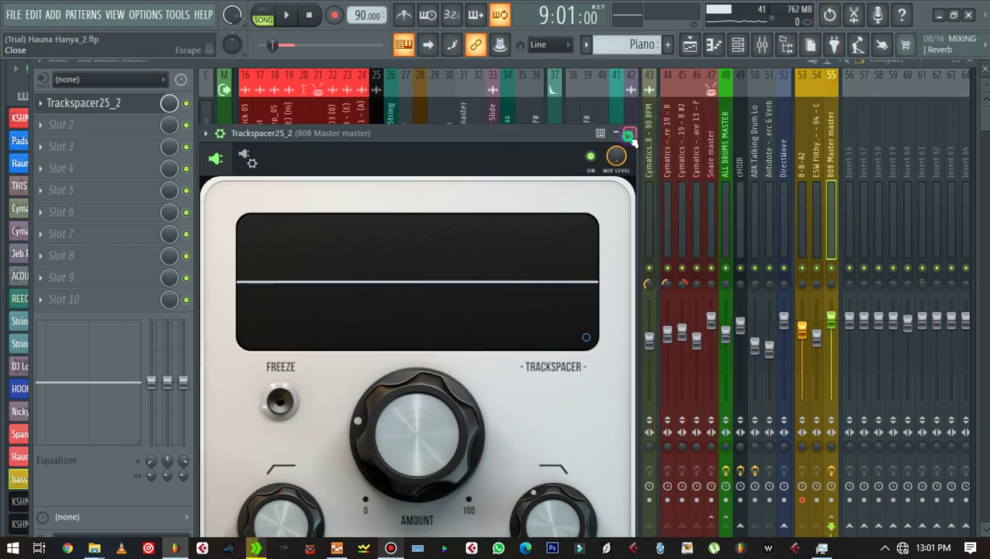
Step: Close the Trackspacer window and start playing the arrangement in the Playlist
{"action": "left_click", "coordinate": [628, 135]}
{"action": "left_click", "coordinate": [690, 44]}
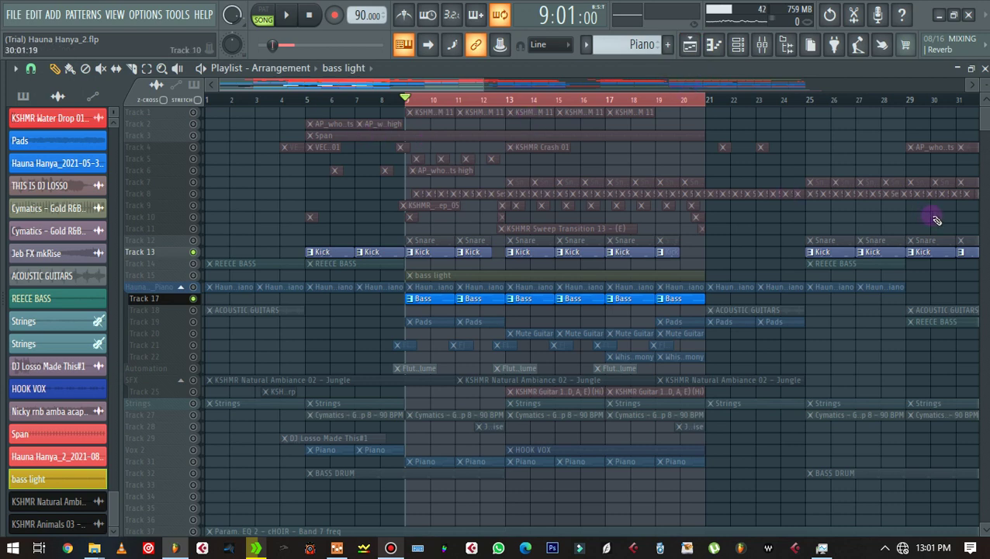
{"action": "key", "text": "space"}
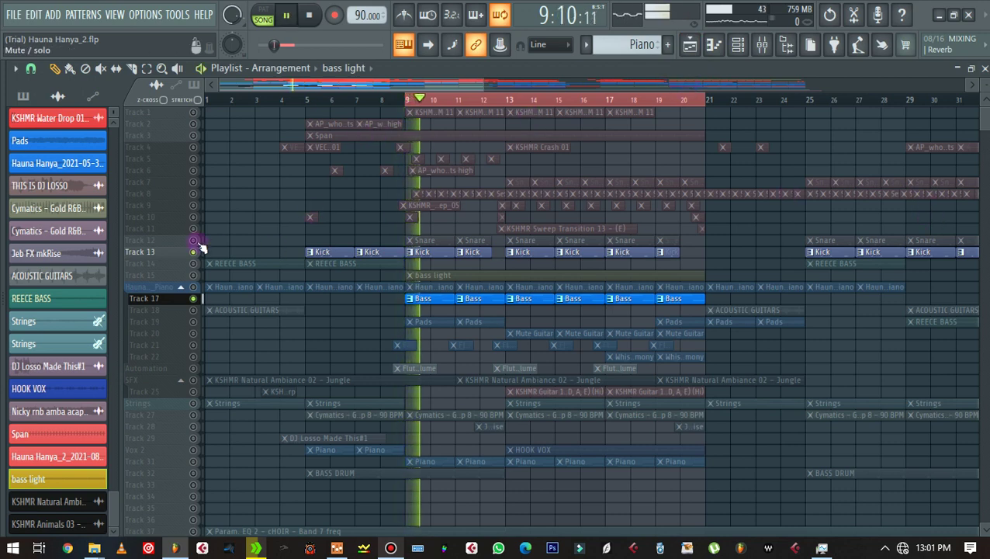
{"action": "scroll", "coordinate": [376, 267], "scroll_direction": "down", "scroll_amount": 5}
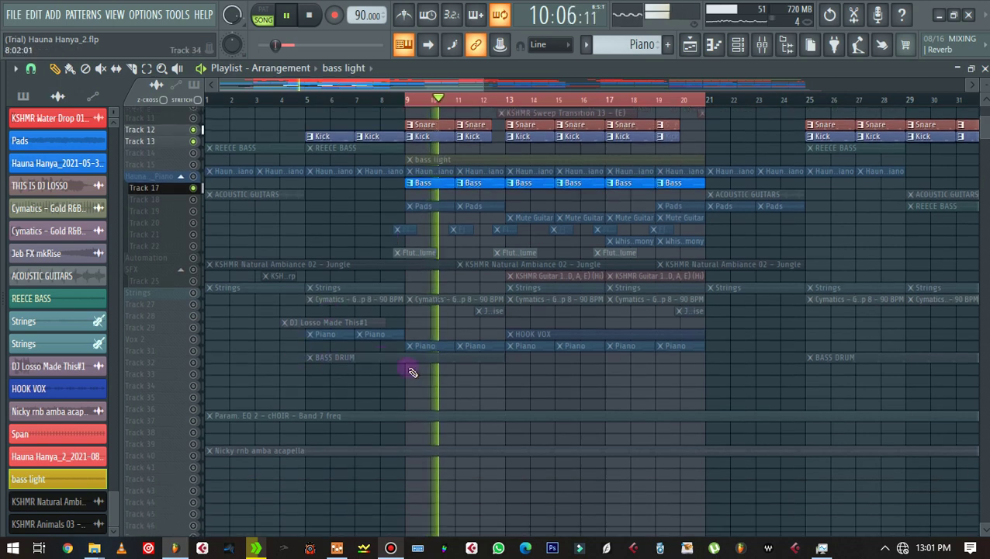
{"action": "scroll", "coordinate": [411, 372], "scroll_direction": "down", "scroll_amount": 1}
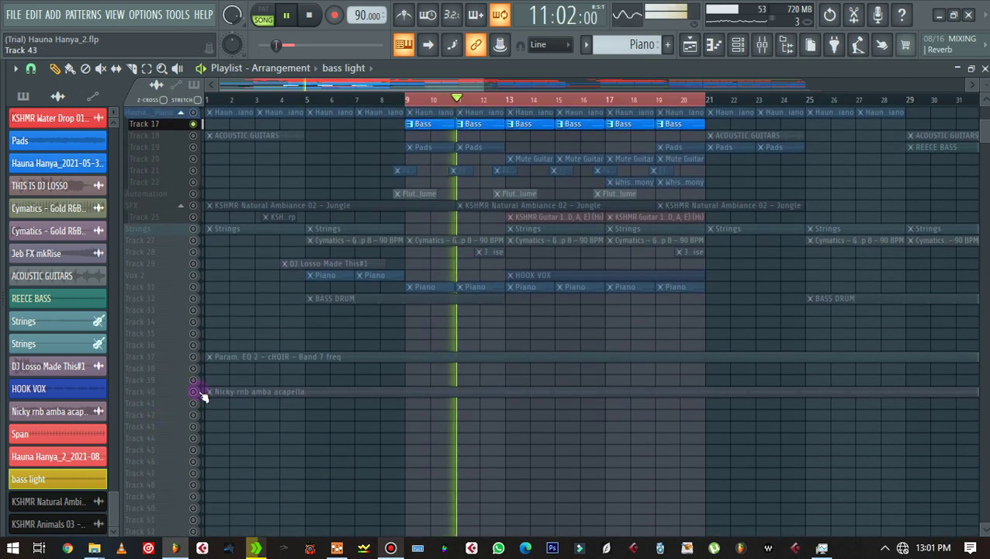
Step: Select the Track 40 acapella clip and play it with only Kick, Snare and Bass audible
{"action": "left_click", "coordinate": [203, 393]}
{"action": "key", "text": "space"}
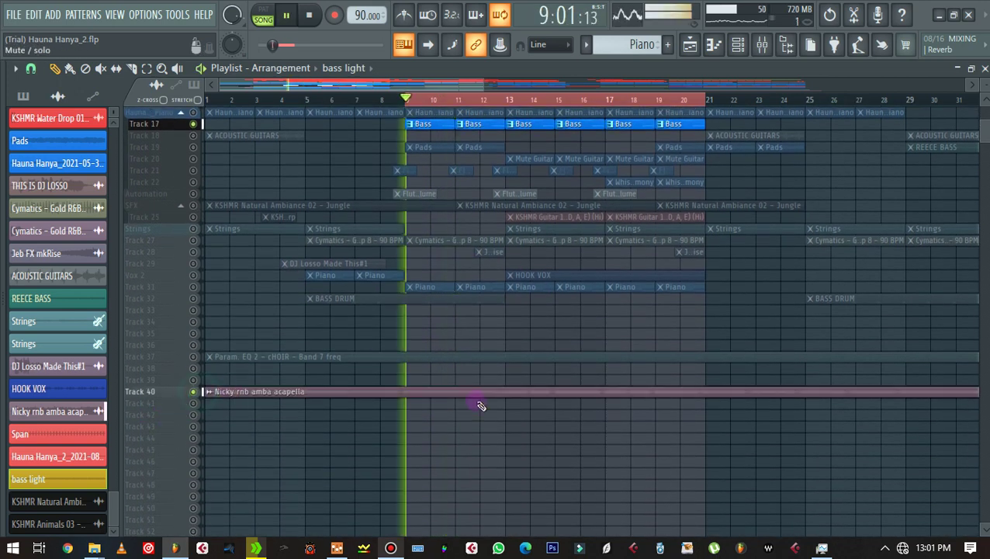
{"action": "scroll", "coordinate": [481, 380], "scroll_direction": "up", "scroll_amount": 1}
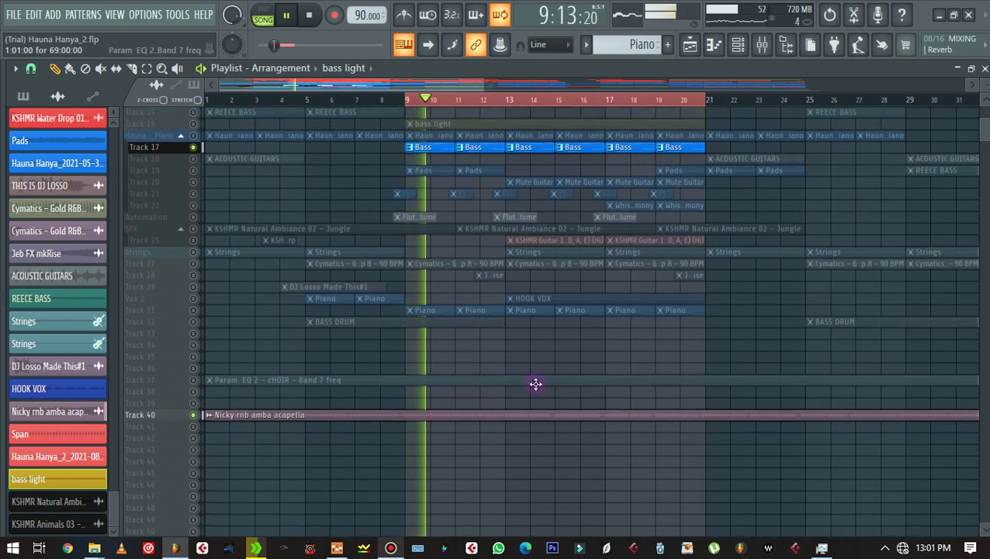
{"action": "scroll", "coordinate": [496, 374], "scroll_direction": "up", "scroll_amount": 2}
{"action": "scroll", "coordinate": [458, 376], "scroll_direction": "down", "scroll_amount": 1}
{"action": "scroll", "coordinate": [437, 396], "scroll_direction": "down", "scroll_amount": 1}
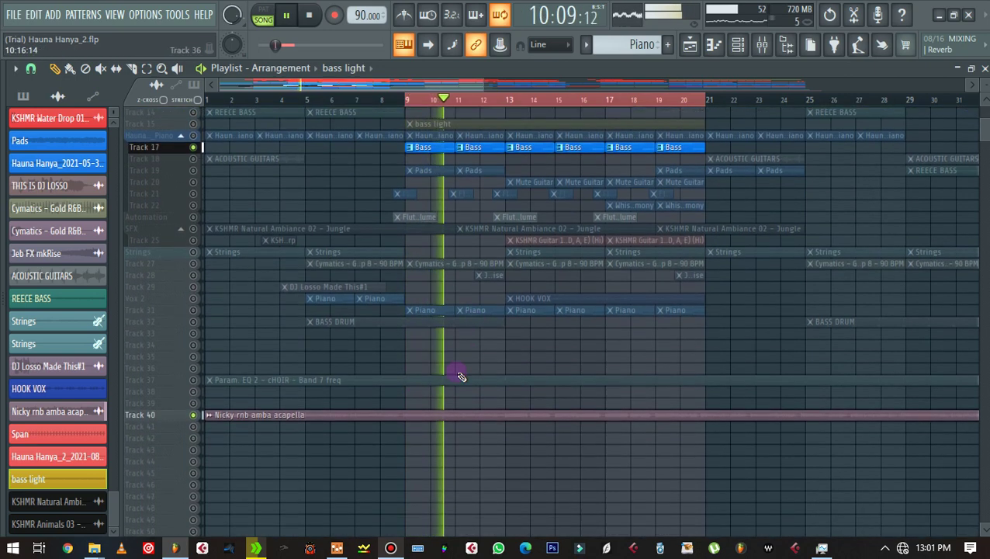
{"action": "scroll", "coordinate": [457, 375], "scroll_direction": "up", "scroll_amount": 5}
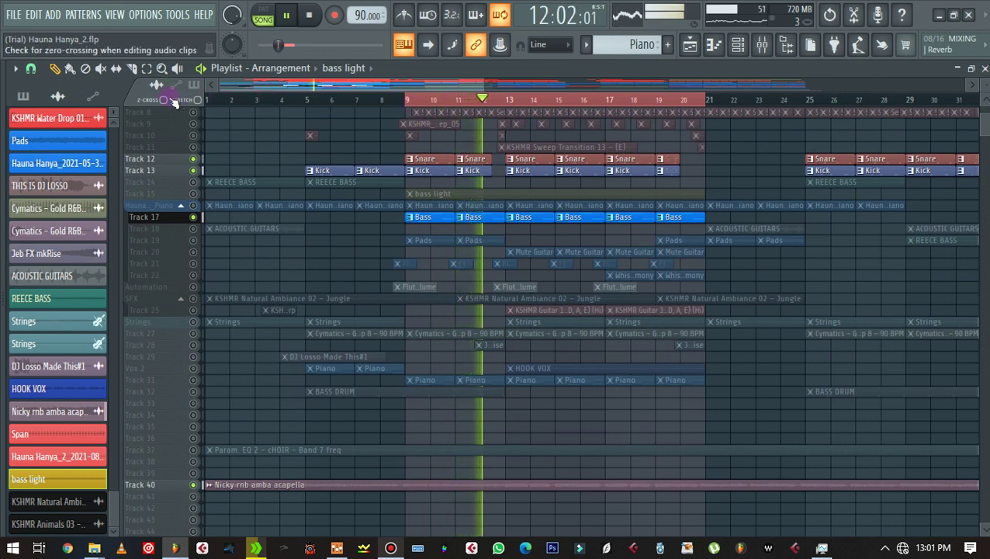
{"action": "scroll", "coordinate": [452, 159], "scroll_direction": "up", "scroll_amount": 1}
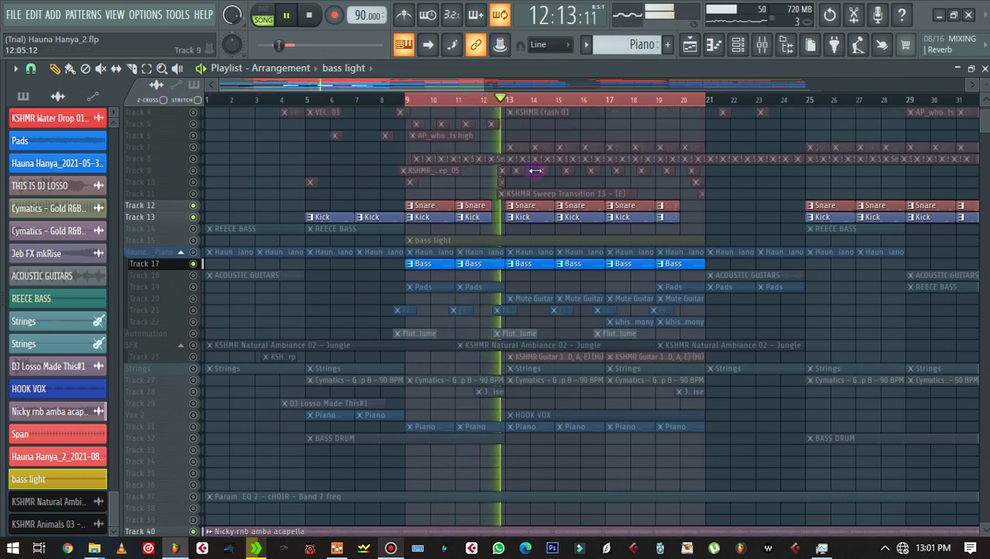
{"action": "scroll", "coordinate": [471, 172], "scroll_direction": "up", "scroll_amount": 3}
{"action": "scroll", "coordinate": [566, 223], "scroll_direction": "down", "scroll_amount": 2}
{"action": "scroll", "coordinate": [543, 209], "scroll_direction": "down", "scroll_amount": 3}
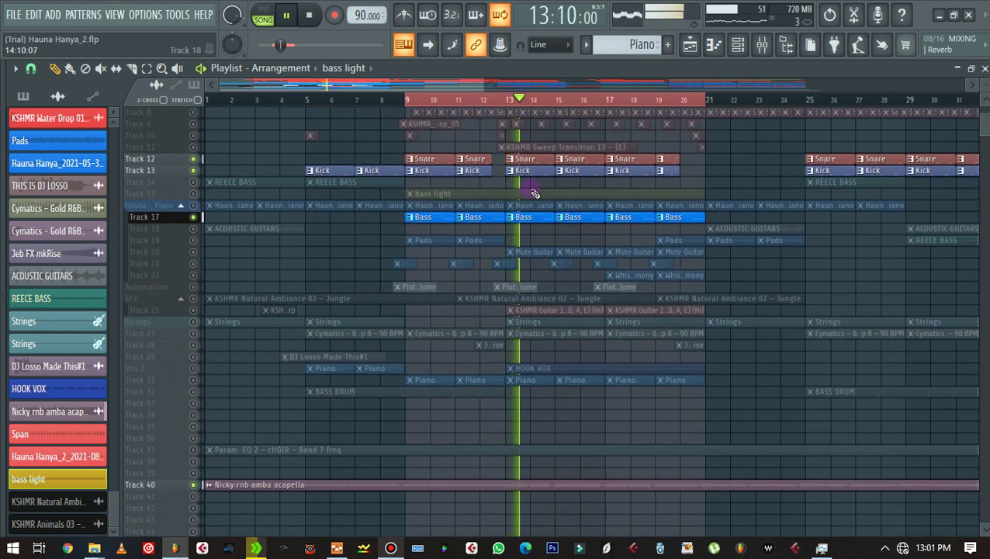
{"action": "scroll", "coordinate": [530, 186], "scroll_direction": "up", "scroll_amount": 2}
{"action": "scroll", "coordinate": [380, 157], "scroll_direction": "up", "scroll_amount": 5}
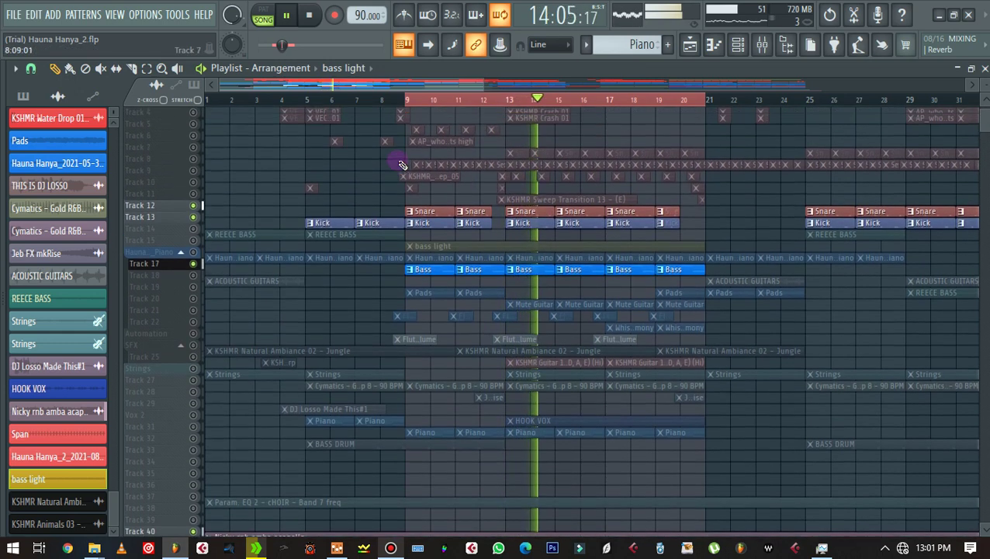
Step: Unmute the Track 1 KSHMR shaker loop and check its channel settings during playback
{"action": "key", "text": "space"}
{"action": "left_click", "coordinate": [194, 113]}
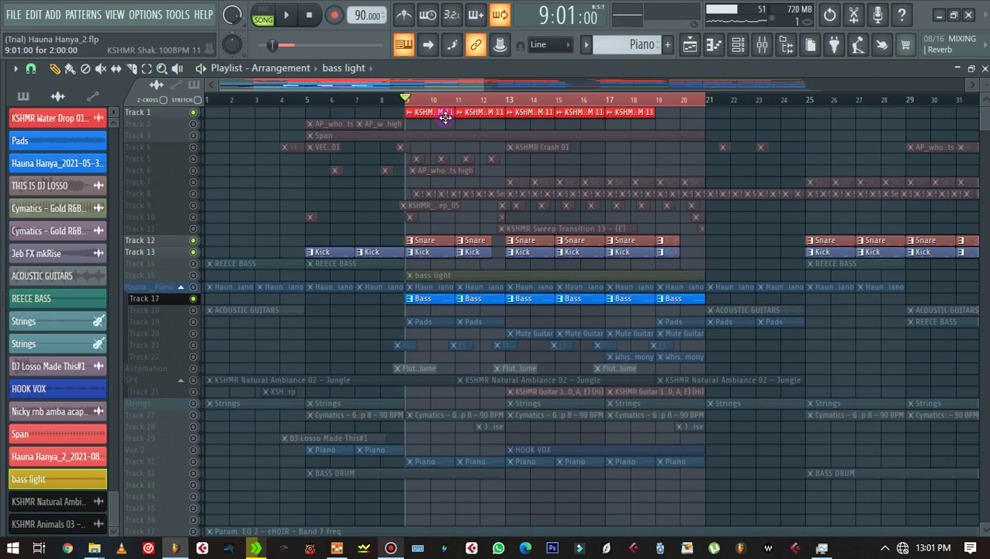
{"action": "key", "text": "space"}
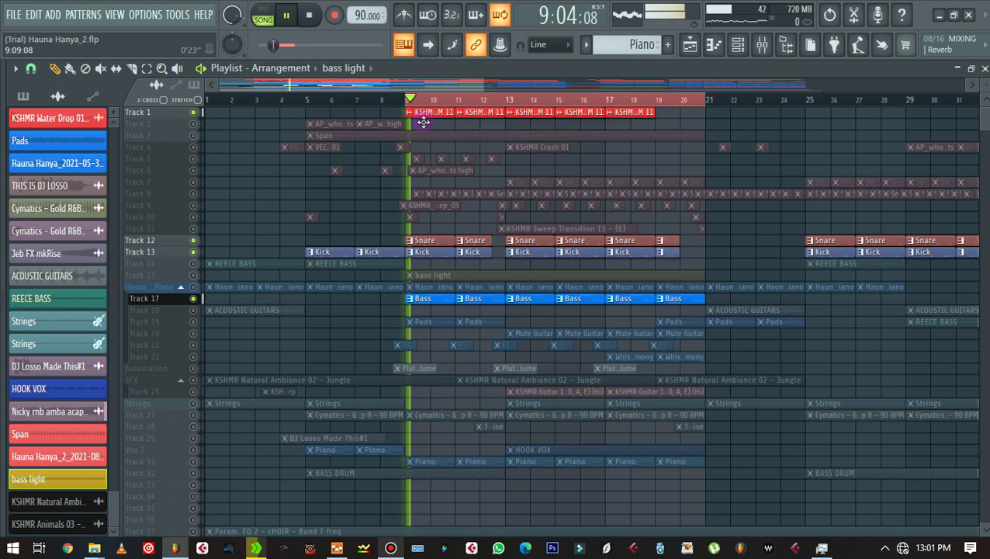
{"action": "left_click", "coordinate": [437, 194]}
{"action": "double_click", "coordinate": [437, 194]}
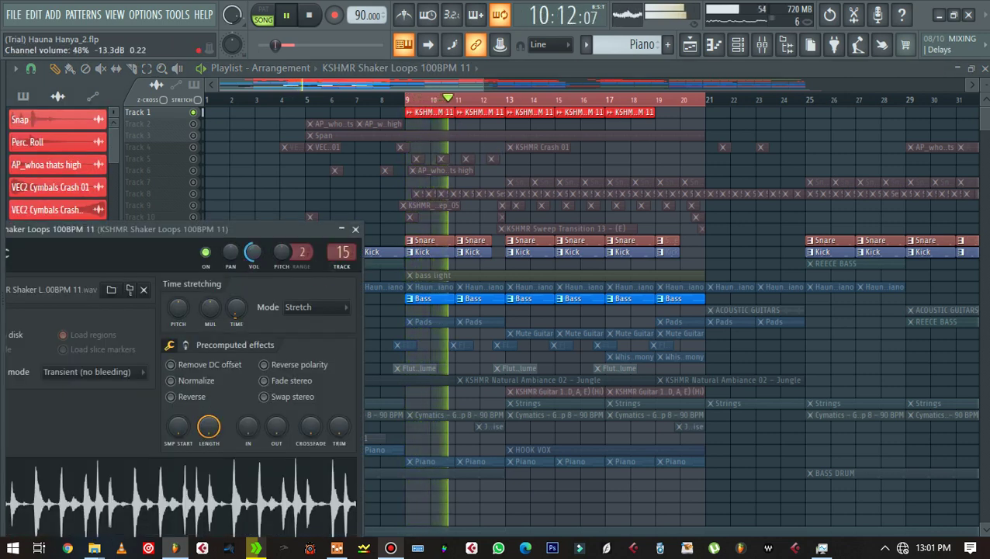
{"action": "left_click", "coordinate": [355, 231]}
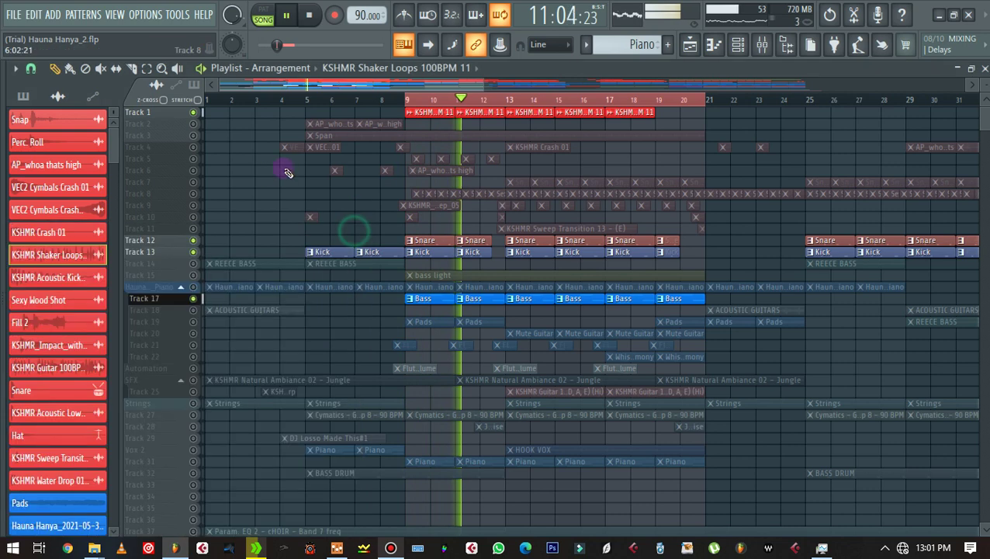
Step: Unmute the percussion clips on Tracks 8 and 7
{"action": "left_click", "coordinate": [202, 195]}
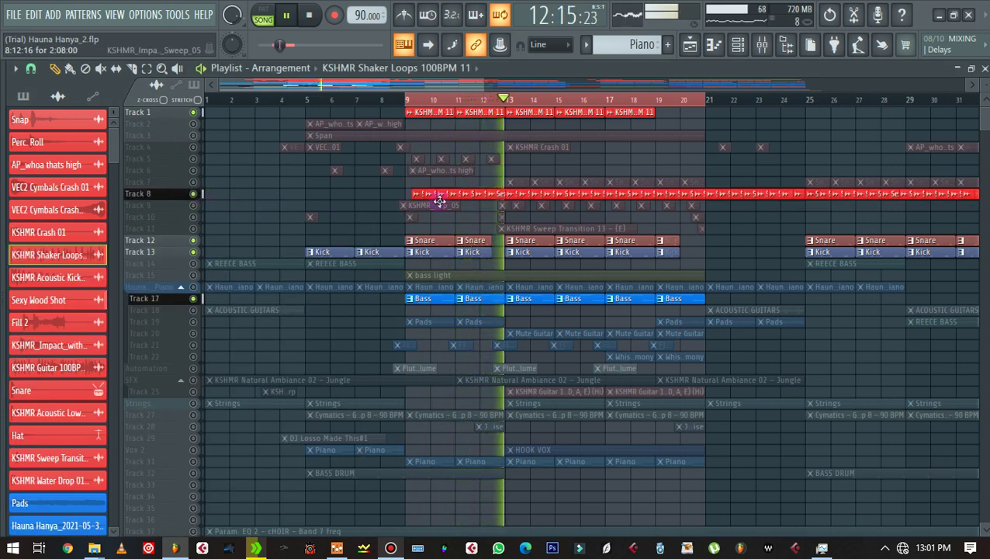
{"action": "left_click", "coordinate": [193, 181]}
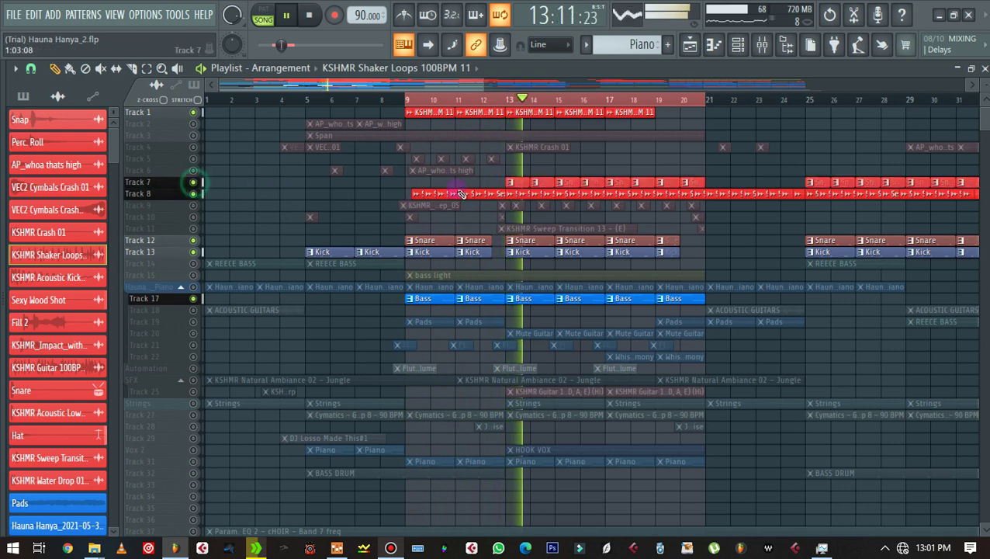
{"action": "scroll", "coordinate": [528, 177], "scroll_direction": "down", "scroll_amount": 2}
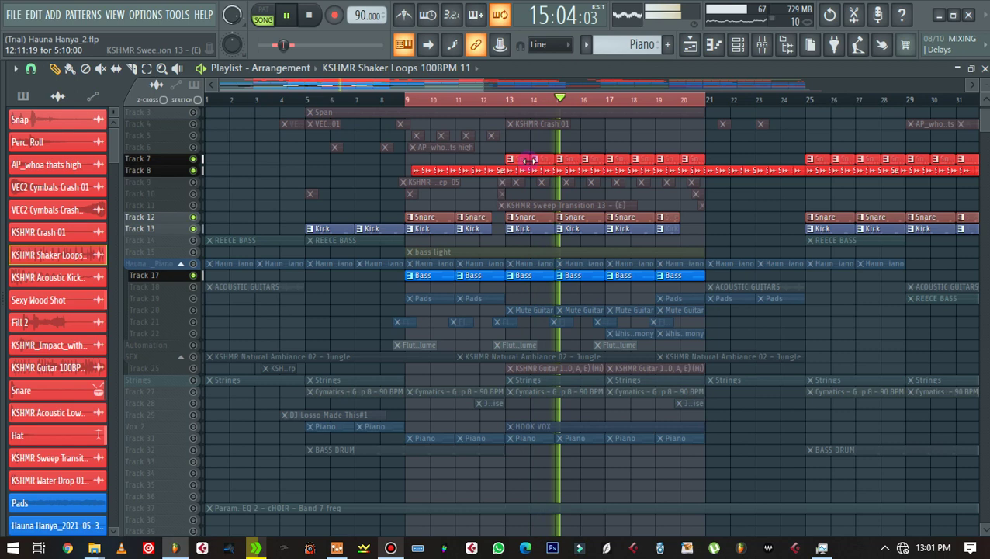
Step: Set the playback range to bars 13–21 and audition that section twice
{"action": "key", "text": "space"}
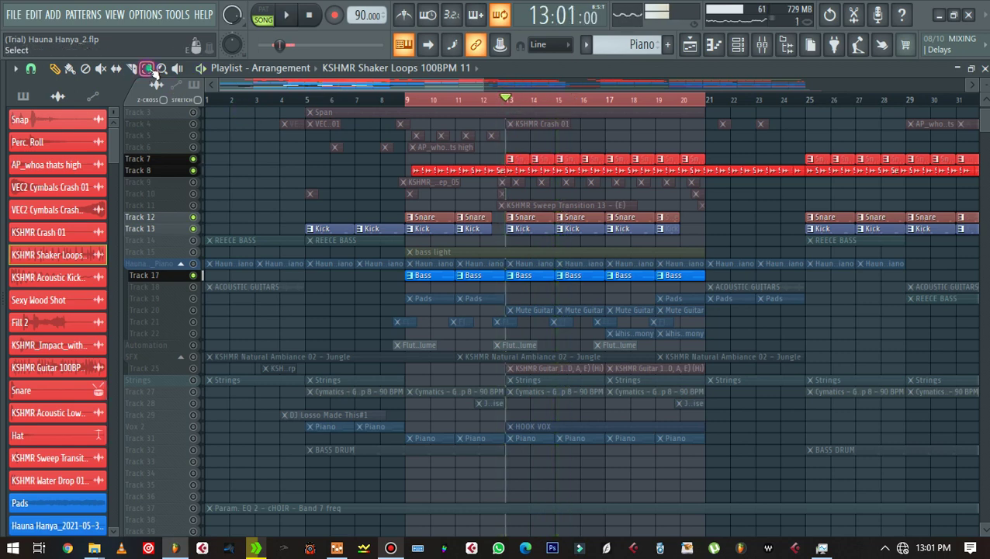
{"action": "left_click_drag", "start_coordinate": [510, 113], "coordinate": [714, 113]}
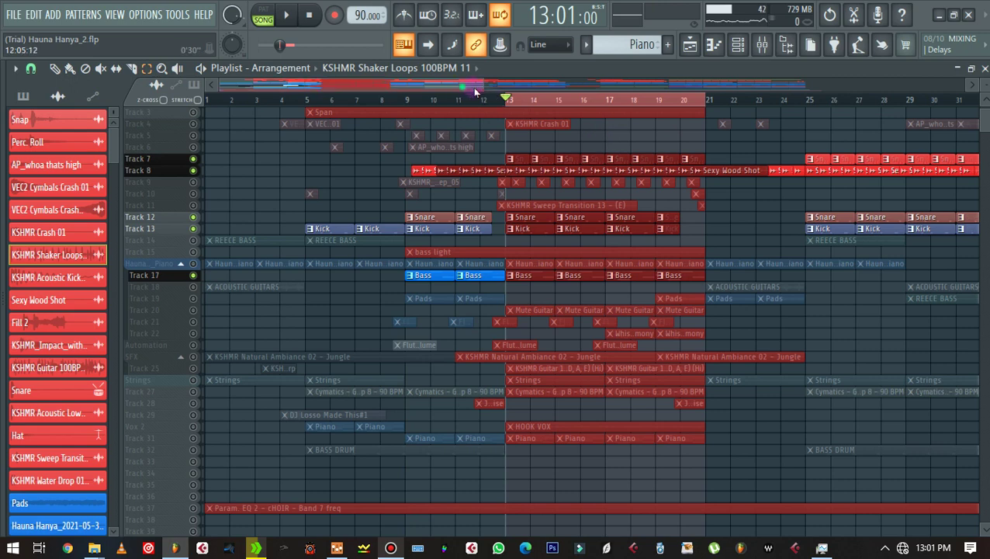
{"action": "mouse_move", "coordinate": [472, 89]}
{"action": "left_mouse_down"}
{"action": "mouse_move", "coordinate": [554, 89]}
{"action": "mouse_move", "coordinate": [476, 106]}
{"action": "left_mouse_up"}
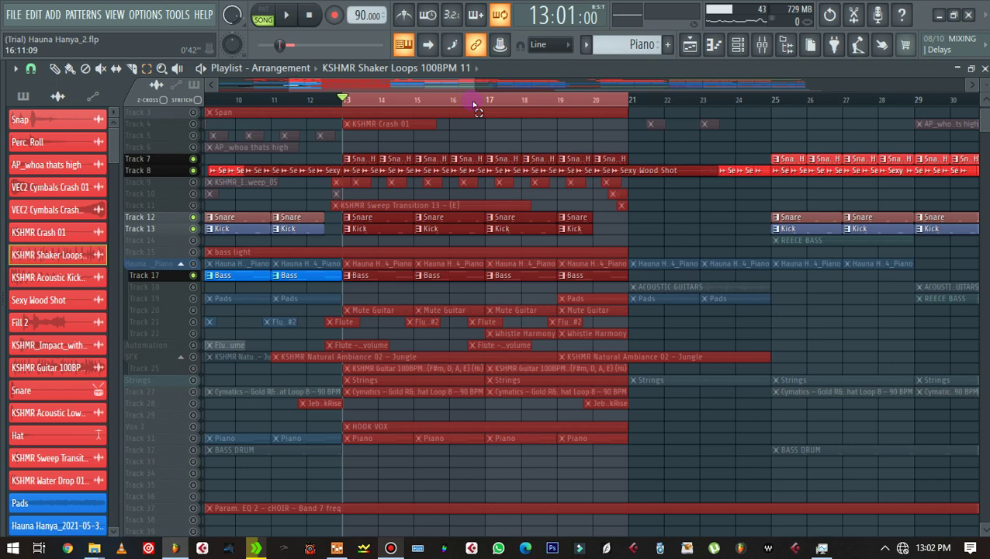
{"action": "key", "text": "space"}
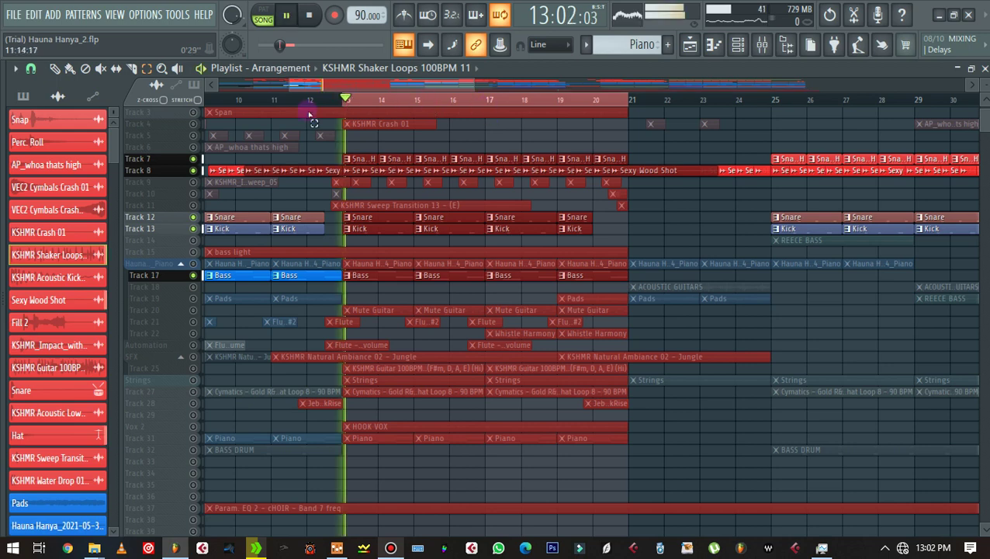
{"action": "key", "text": "space"}
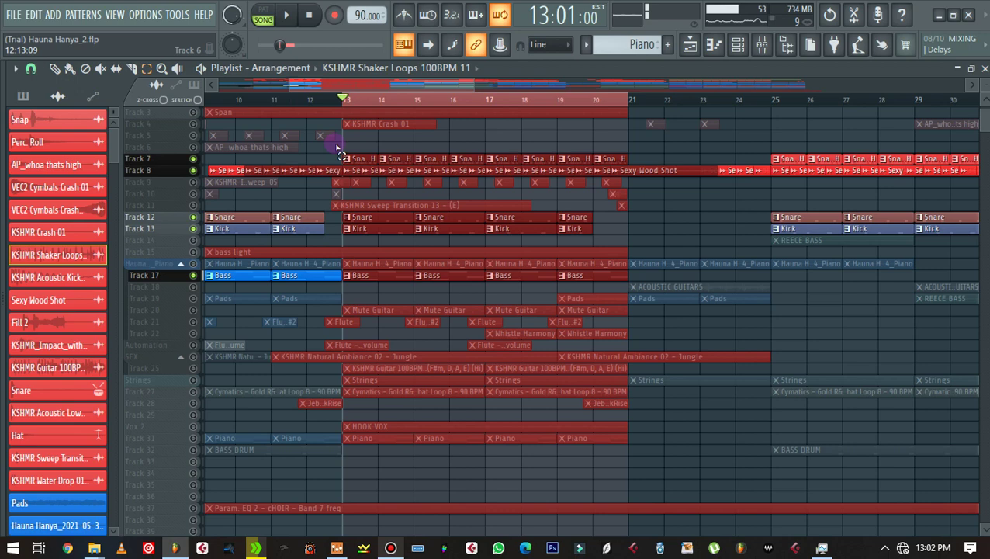
{"action": "key", "text": "space"}
{"action": "scroll", "coordinate": [294, 205], "scroll_direction": "down", "scroll_amount": 1}
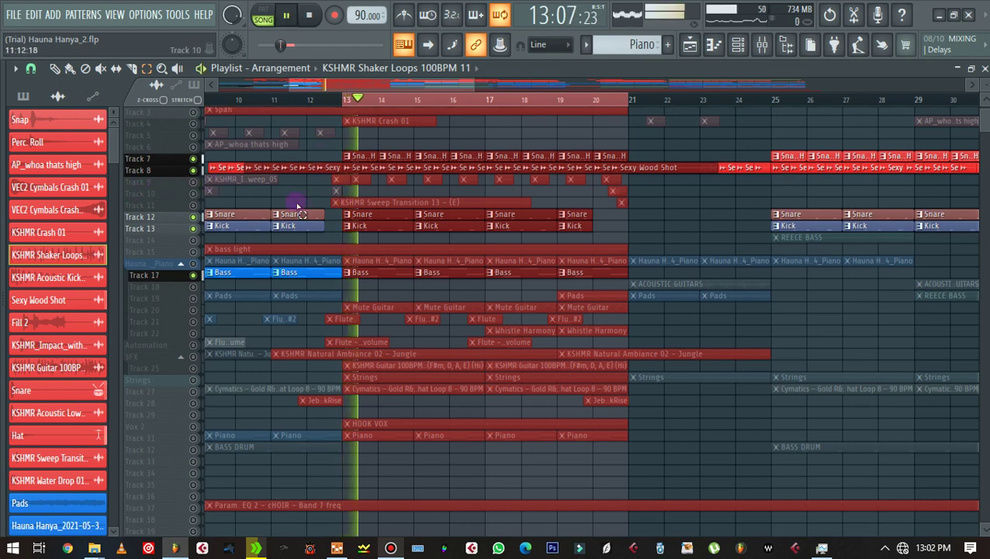
{"action": "scroll", "coordinate": [277, 223], "scroll_direction": "down", "scroll_amount": 1}
Step: Unmute the Hauna piano track and the Track 20 Mute Guitar, restarting playback from bar 13
{"action": "left_click", "coordinate": [184, 228]}
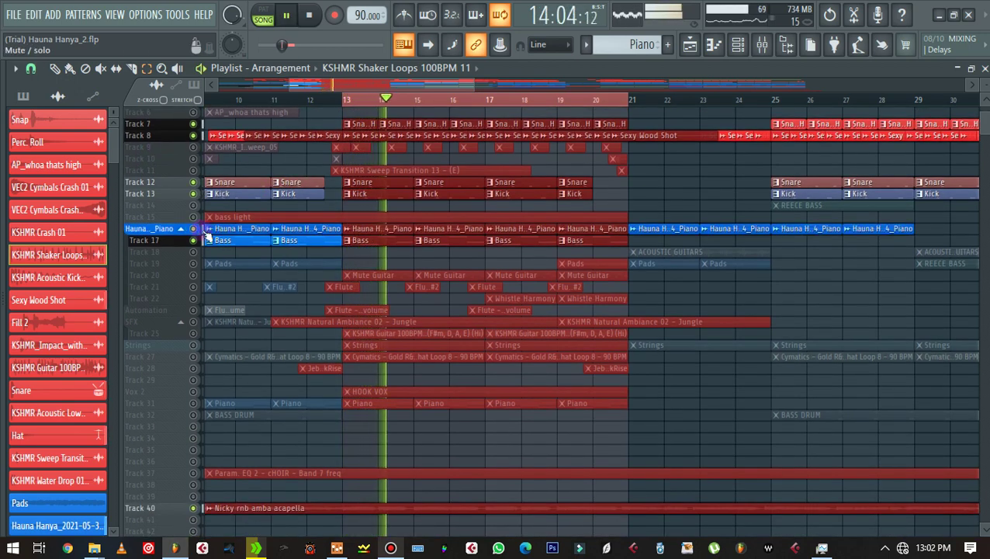
{"action": "key", "text": "space"}
{"action": "key", "text": "space"}
{"action": "left_click", "coordinate": [193, 274]}
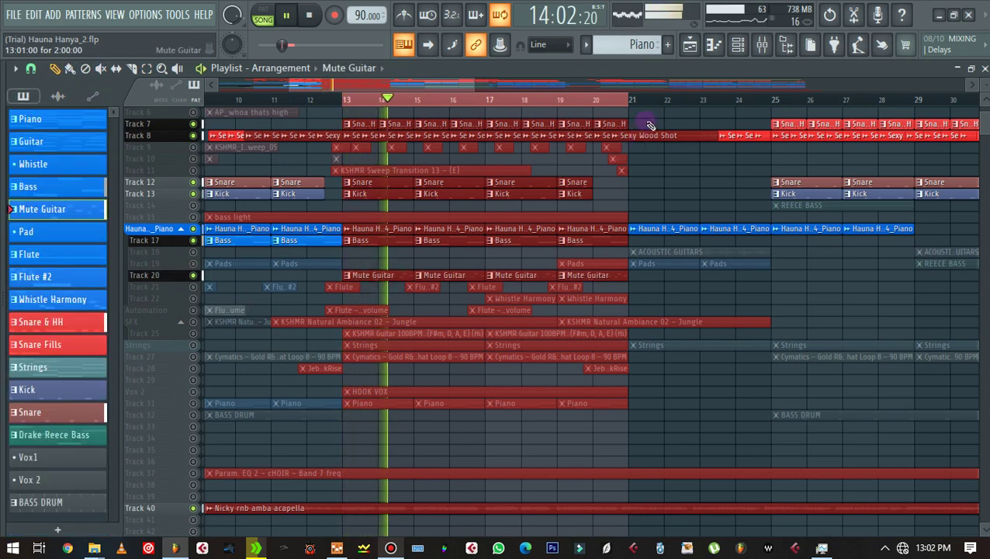
Step: View the Mute Guitar pattern's notes in the piano roll and bring up the Channel rack
{"action": "left_click", "coordinate": [714, 45]}
{"action": "left_click", "coordinate": [734, 52]}
{"action": "left_click", "coordinate": [733, 51]}
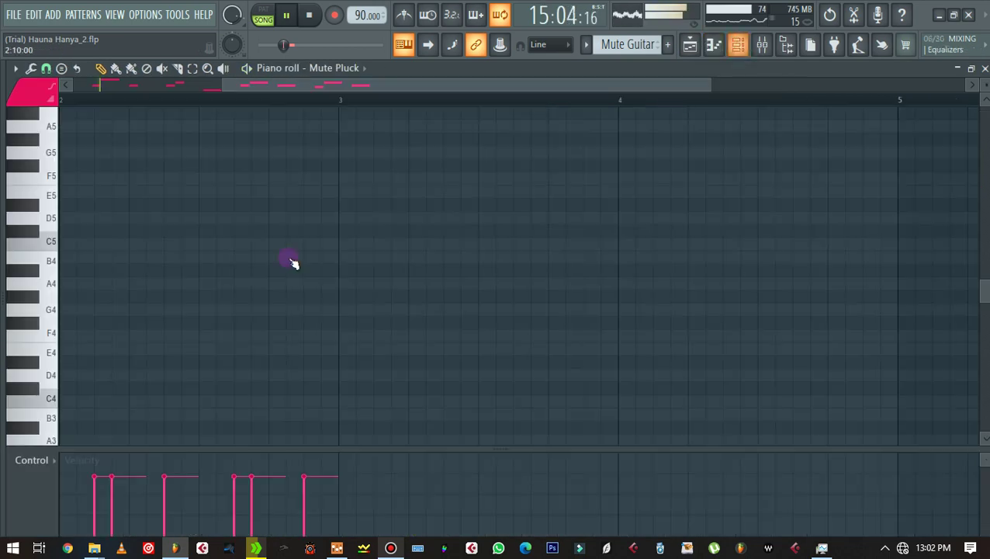
{"action": "key", "text": "F6"}
{"action": "scroll", "coordinate": [365, 240], "scroll_direction": "down", "scroll_amount": 3}
{"action": "scroll", "coordinate": [369, 248], "scroll_direction": "up", "scroll_amount": 10}
{"action": "scroll", "coordinate": [369, 248], "scroll_direction": "up", "scroll_amount": 2}
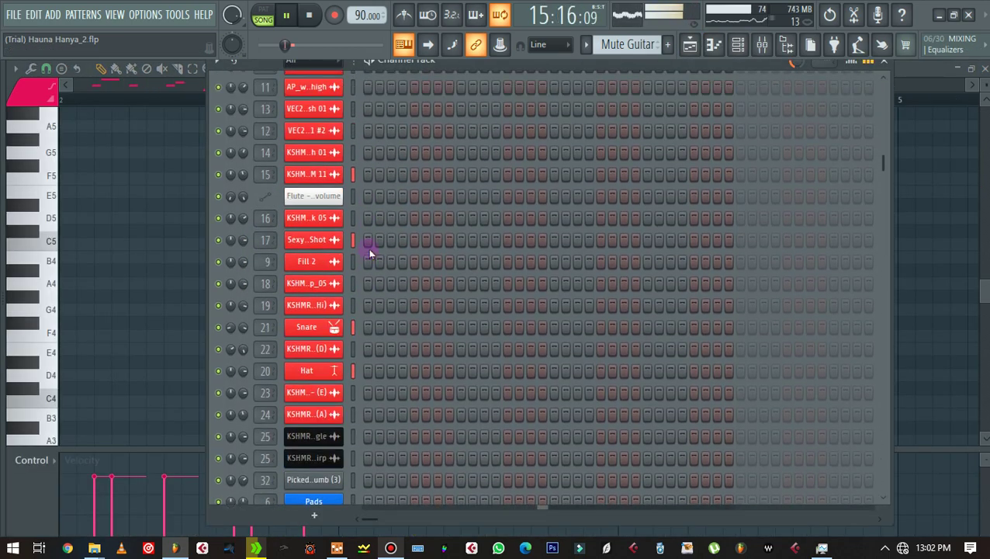
Step: Stop playback, browse the channels, and open the Mixer from the Mute Pluck channel's track
{"action": "key", "text": "space"}
{"action": "scroll", "coordinate": [376, 271], "scroll_direction": "down", "scroll_amount": 8}
{"action": "scroll", "coordinate": [382, 276], "scroll_direction": "down", "scroll_amount": 4}
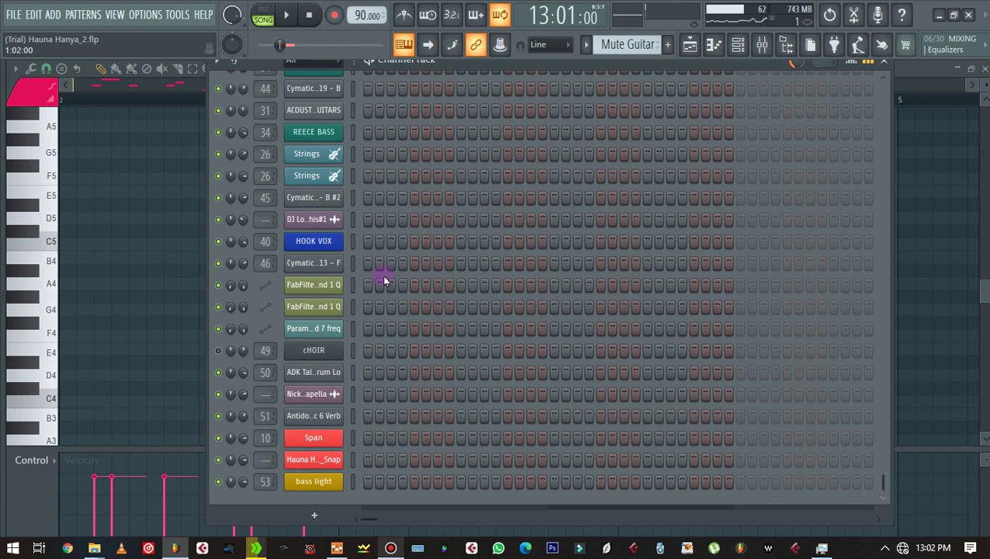
{"action": "scroll", "coordinate": [384, 271], "scroll_direction": "up", "scroll_amount": 7}
{"action": "scroll", "coordinate": [386, 273], "scroll_direction": "up", "scroll_amount": 8}
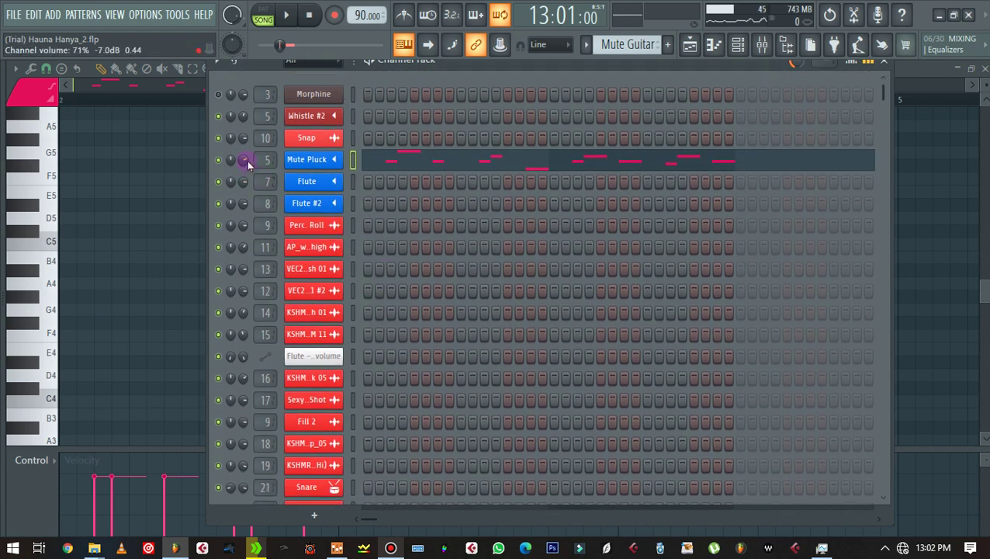
{"action": "left_click", "coordinate": [761, 46]}
Step: While the beat plays, lower the Mute Pluck insert to 92% volume and pan it far left
{"action": "key", "text": "space"}
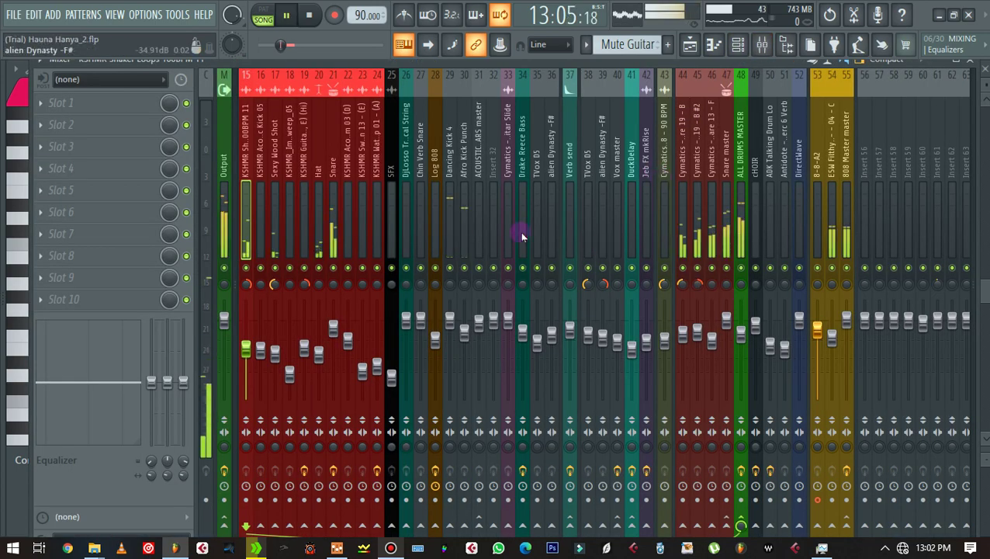
{"action": "scroll", "coordinate": [327, 259], "scroll_direction": "left", "scroll_amount": 5}
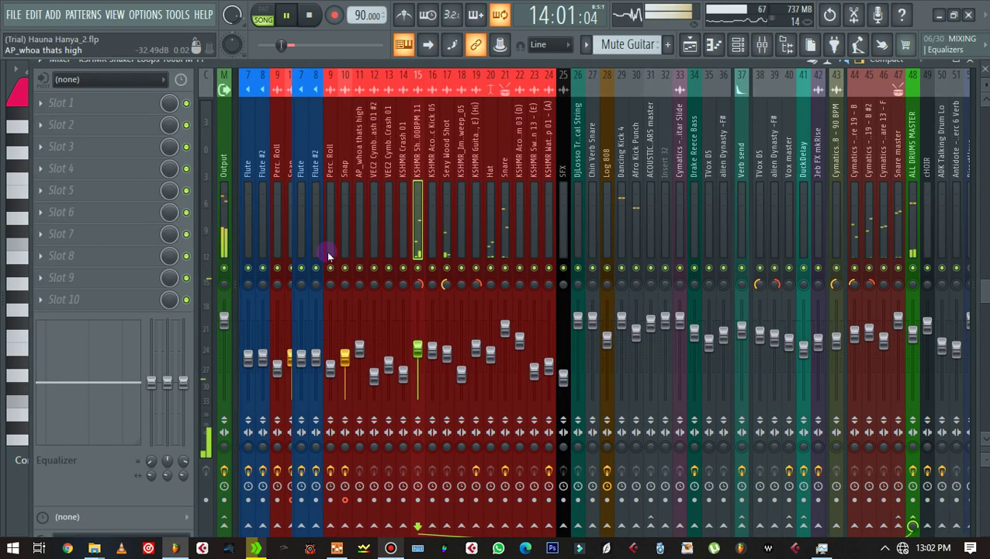
{"action": "left_click_drag", "start_coordinate": [303, 332], "coordinate": [304, 325]}
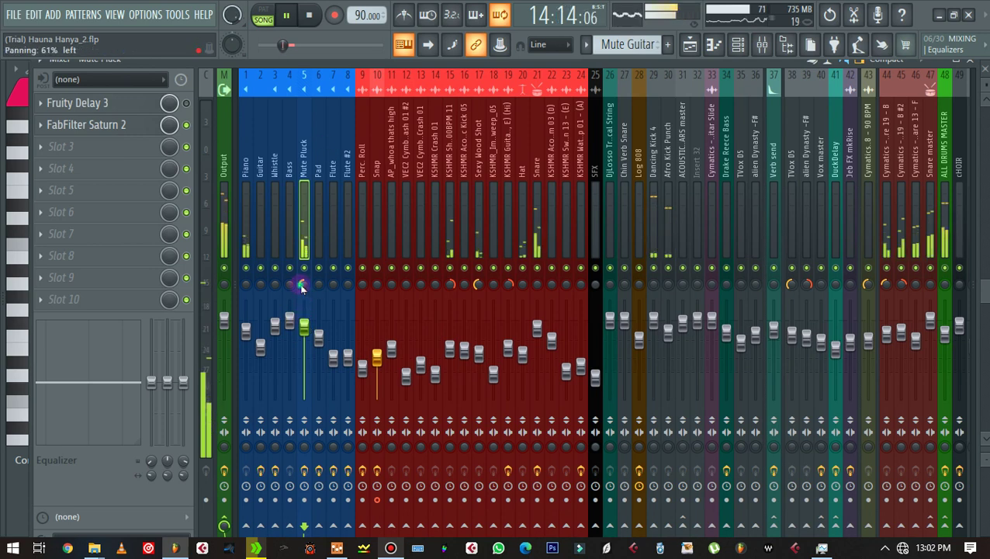
{"action": "left_click_drag", "start_coordinate": [301, 284], "coordinate": [298, 290]}
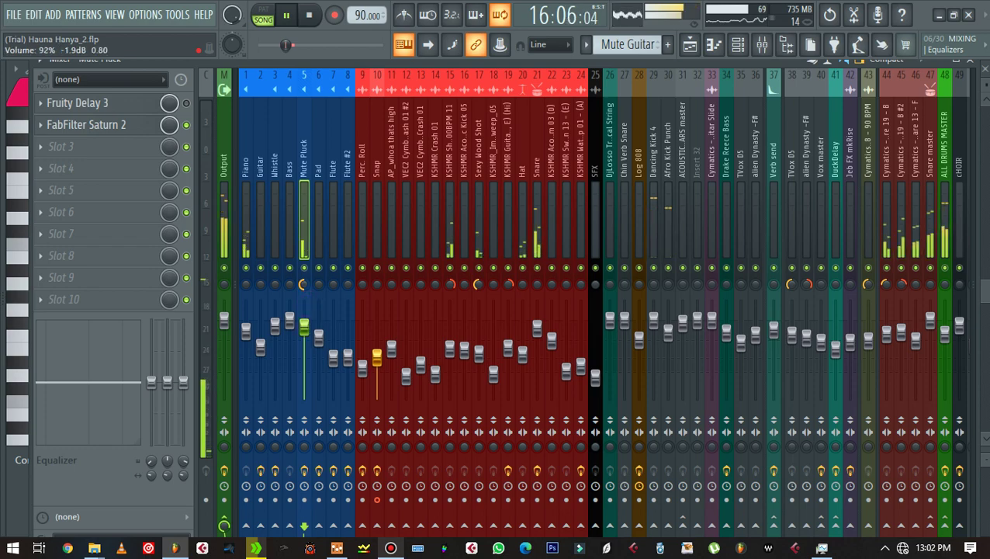
{"action": "left_click_drag", "start_coordinate": [304, 326], "coordinate": [304, 332]}
{"action": "key", "text": "space"}
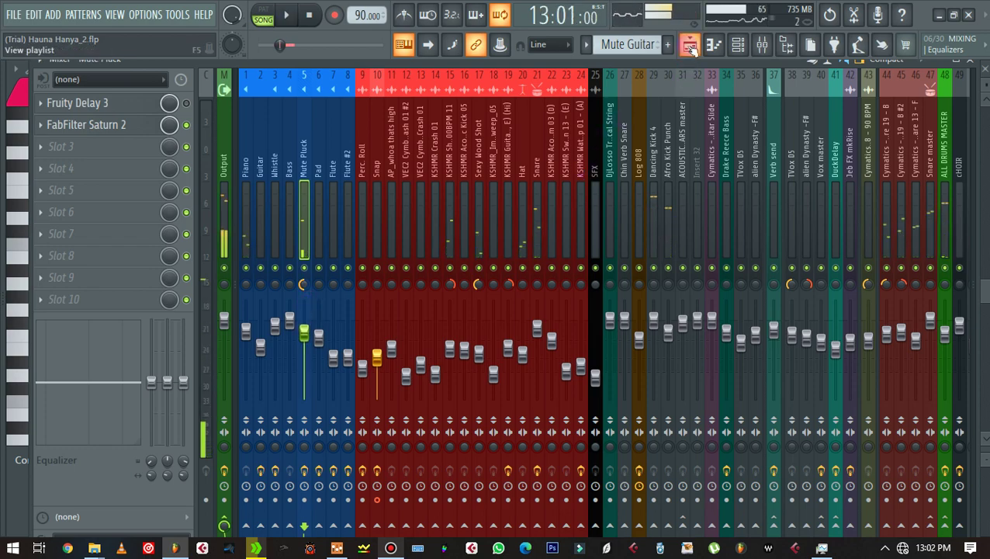
Step: Unmute the SFX track and Track 25's guitar loop while auditioning the arrangement
{"action": "left_click", "coordinate": [690, 44]}
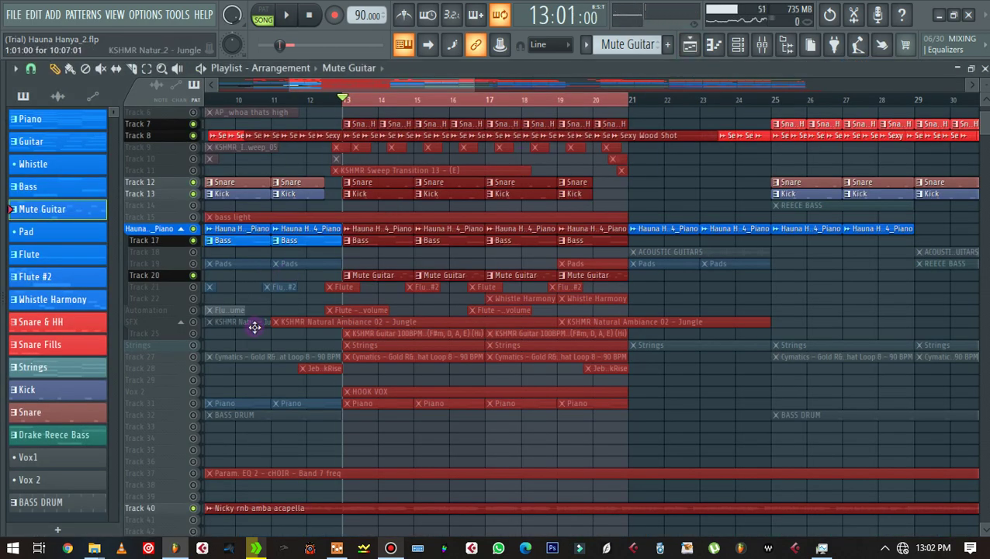
{"action": "key", "text": "space"}
{"action": "left_click", "coordinate": [193, 321]}
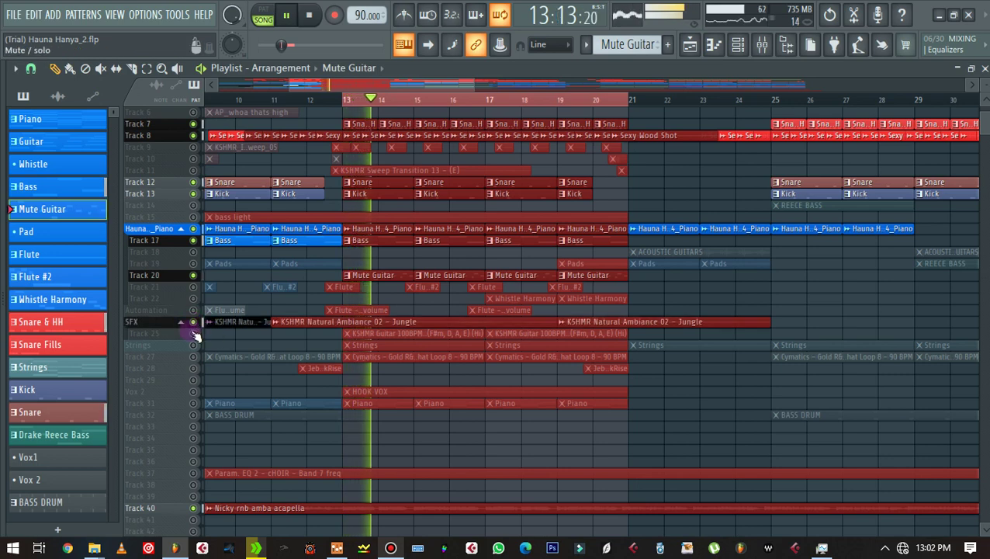
{"action": "left_click", "coordinate": [194, 333]}
{"action": "key", "text": "space"}
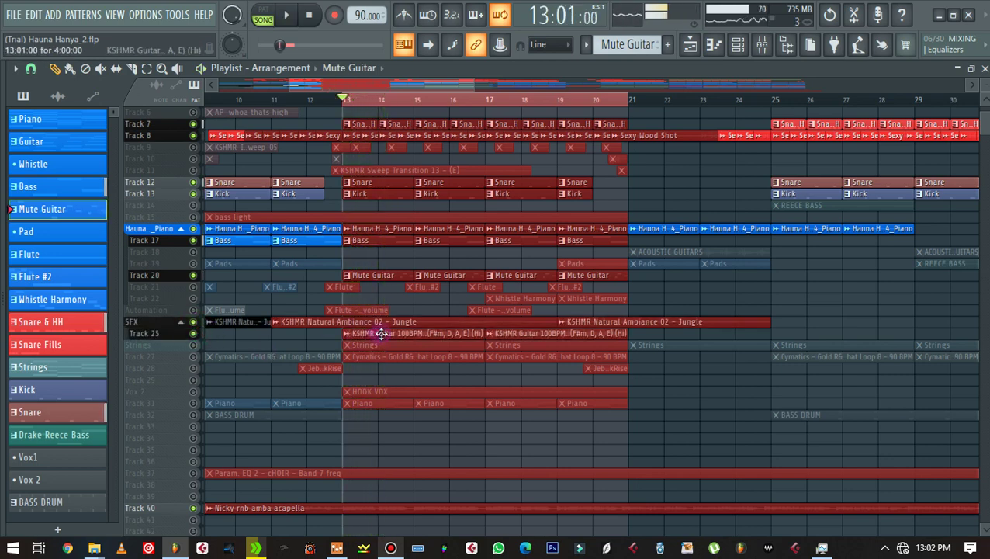
Step: Select the KSHMR Guitar loop clip and move its channel settings window aside to uncover the tracks
{"action": "key", "text": "space"}
{"action": "left_click", "coordinate": [381, 333]}
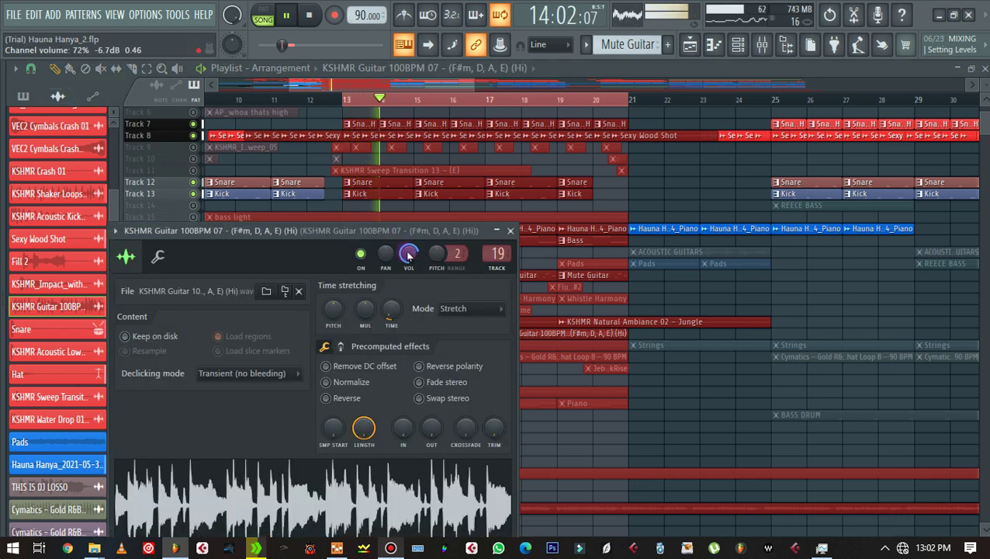
{"action": "key", "text": "space"}
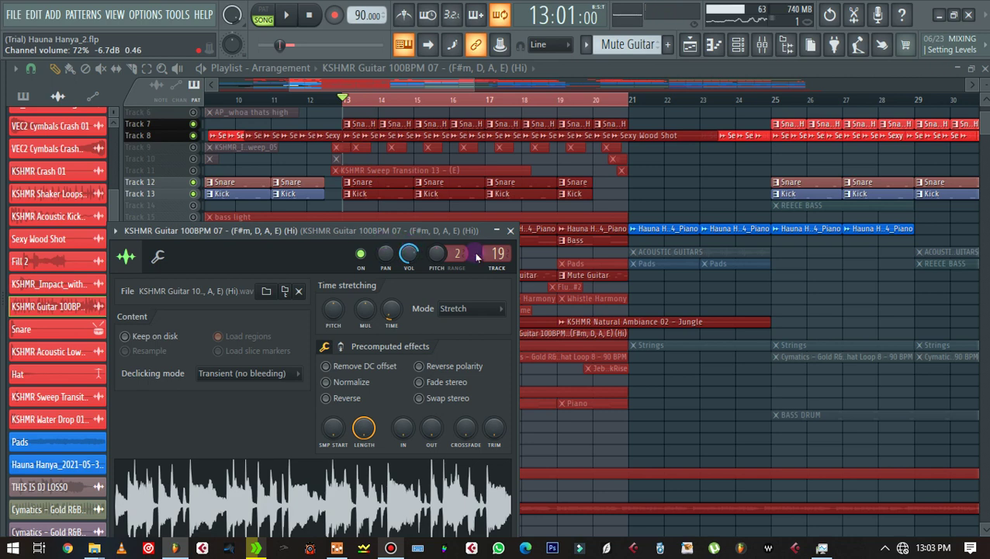
{"action": "left_click_drag", "start_coordinate": [307, 235], "coordinate": [433, 169]}
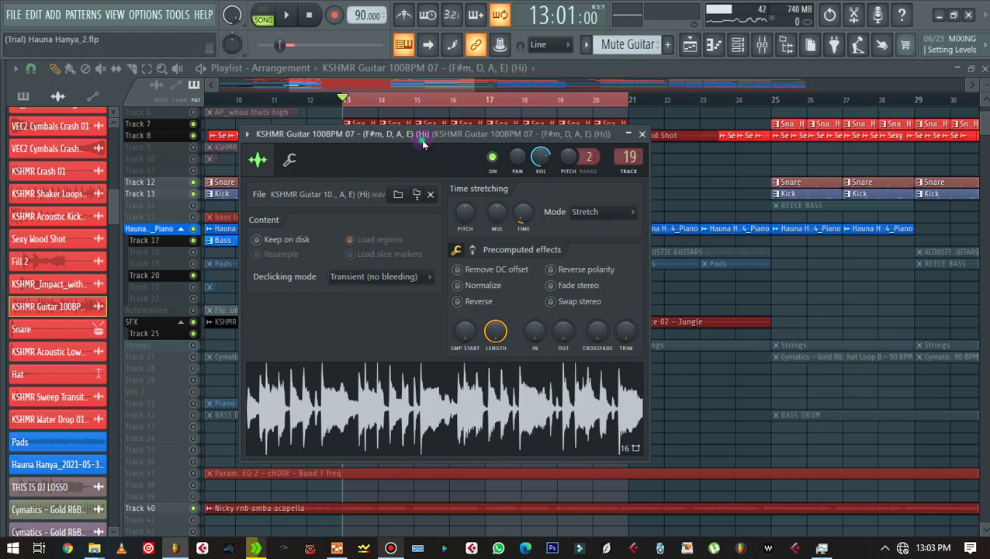
{"action": "left_click_drag", "start_coordinate": [420, 138], "coordinate": [390, 206]}
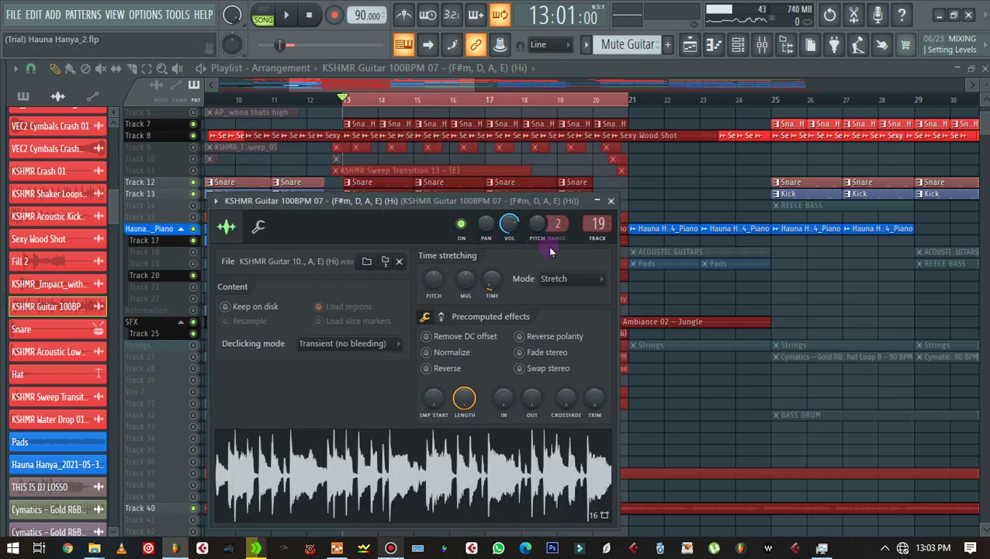
{"action": "key", "text": "space"}
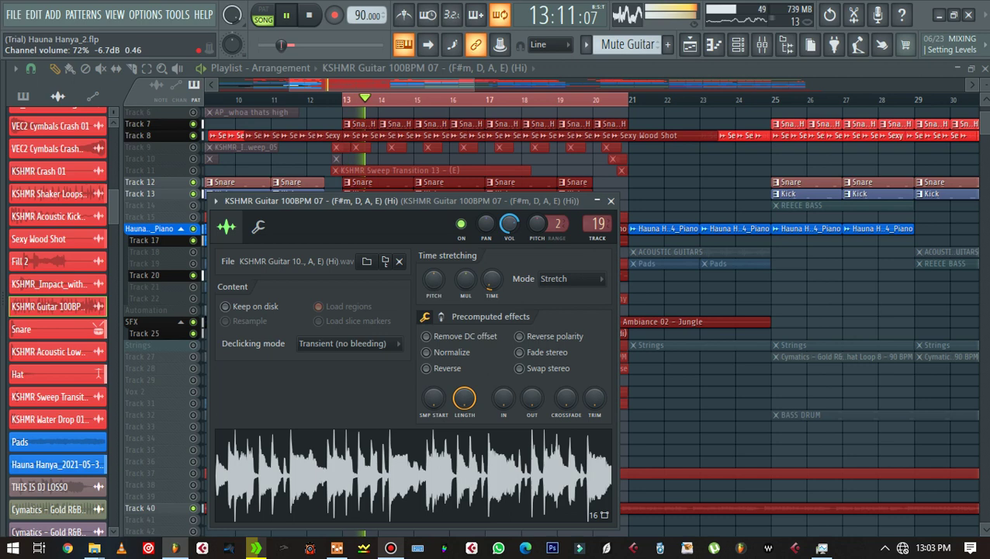
Step: Close the KSHMR Guitar loop's channel settings and scroll through the playlist tracks
{"action": "left_click", "coordinate": [610, 200]}
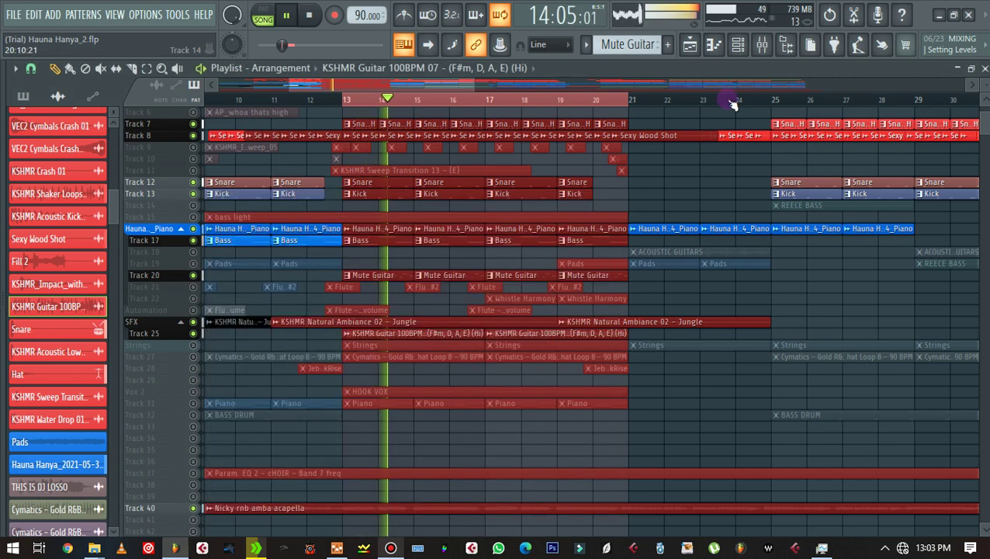
{"action": "key", "text": "space"}
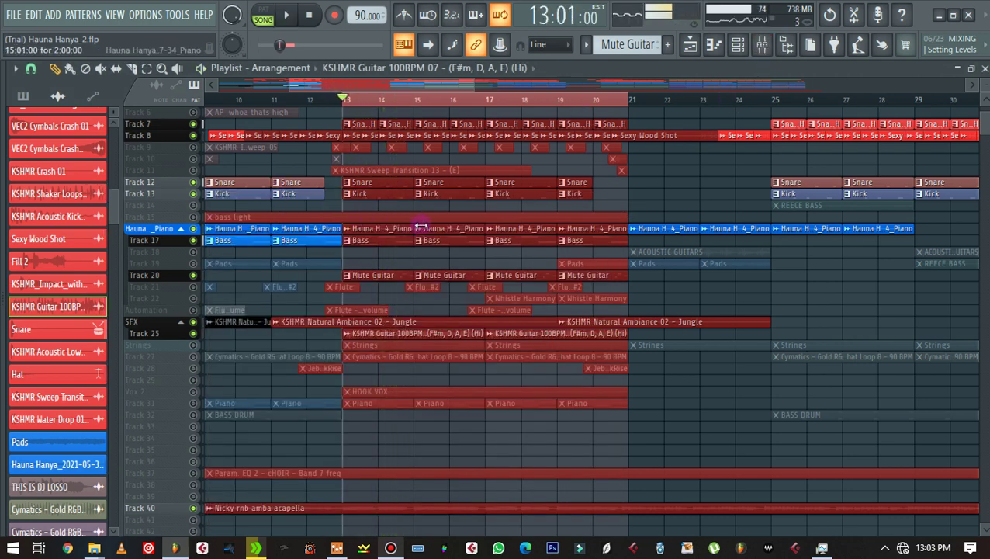
{"action": "scroll", "coordinate": [335, 263], "scroll_direction": "up", "scroll_amount": 5}
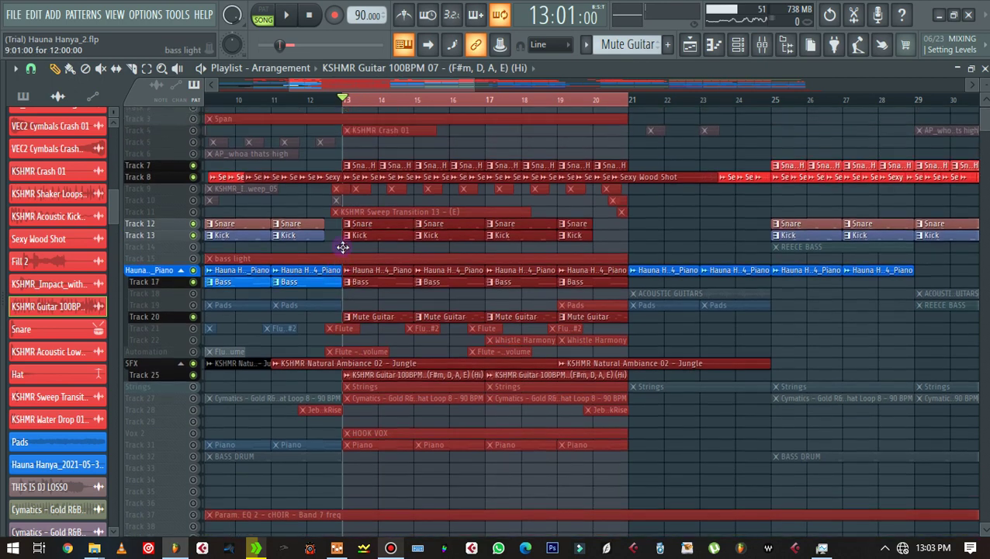
{"action": "scroll", "coordinate": [407, 289], "scroll_direction": "down", "scroll_amount": 2}
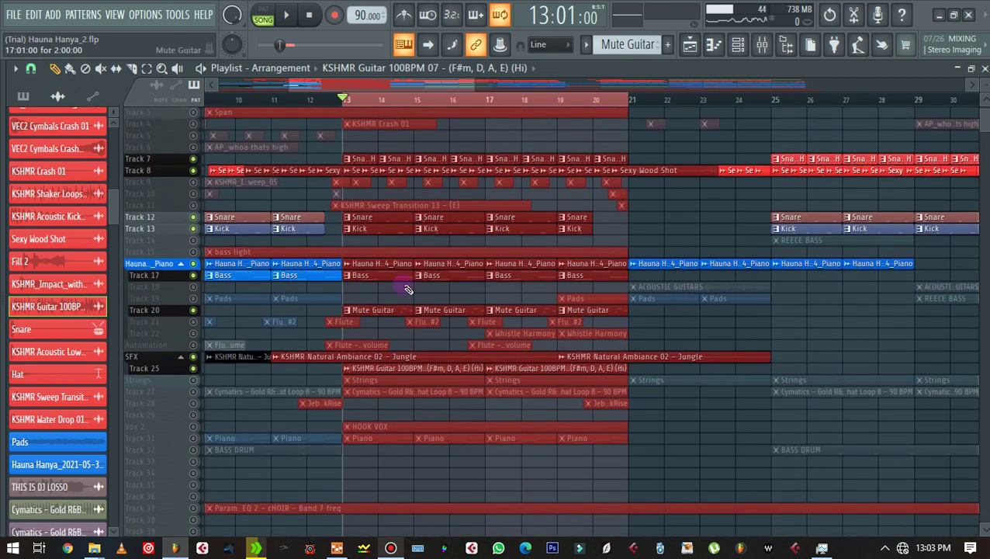
{"action": "scroll", "coordinate": [621, 295], "scroll_direction": "up", "scroll_amount": 2}
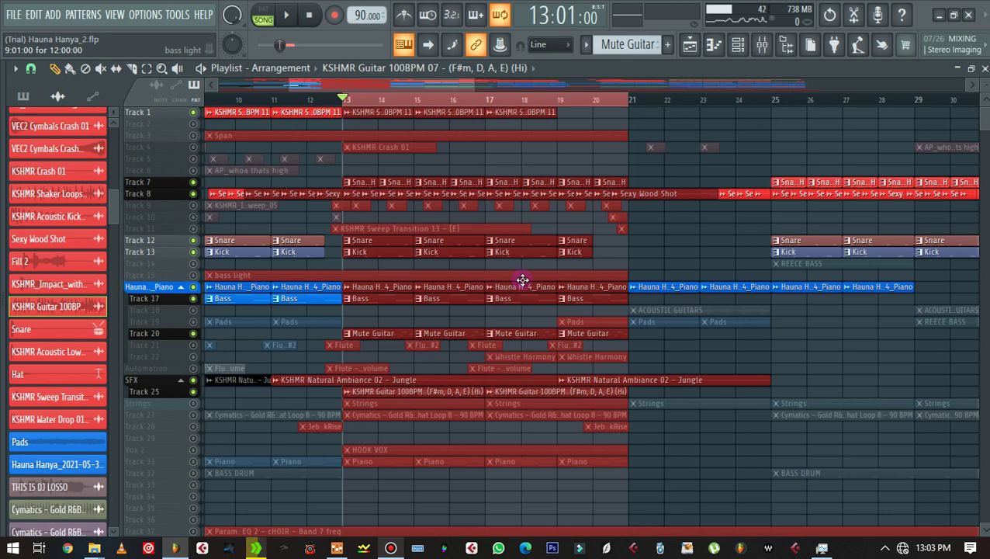
{"action": "scroll", "coordinate": [545, 392], "scroll_direction": "down", "scroll_amount": 1}
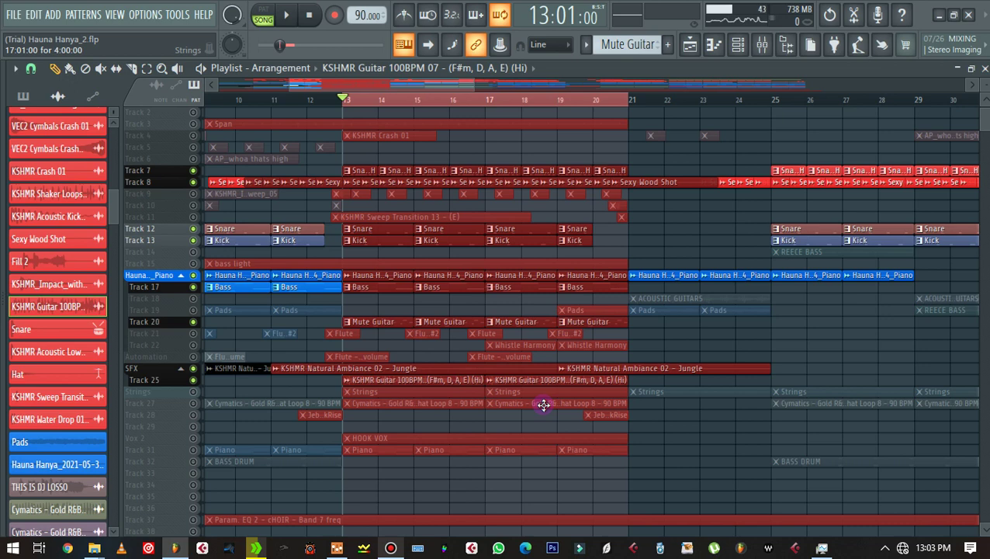
Step: Unmute Strings and the Track 27 hihat, then delete the Strings clips near bars 13 and 17
{"action": "key", "text": "space"}
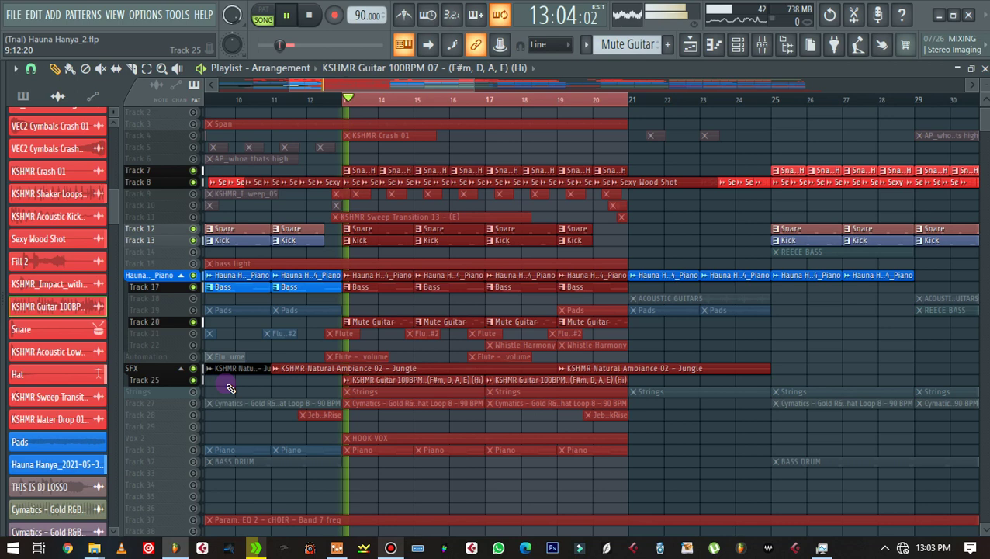
{"action": "left_click", "coordinate": [194, 392]}
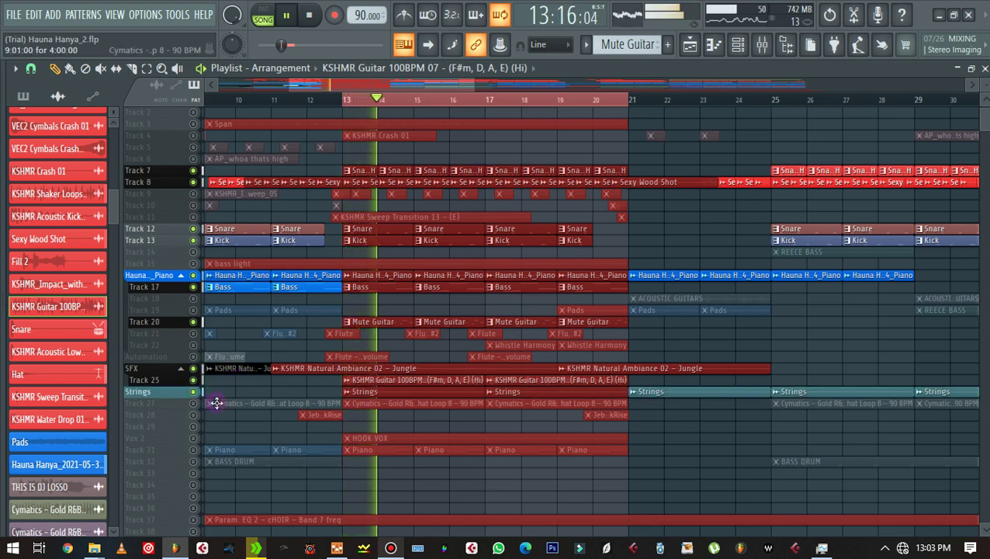
{"action": "left_click", "coordinate": [193, 403]}
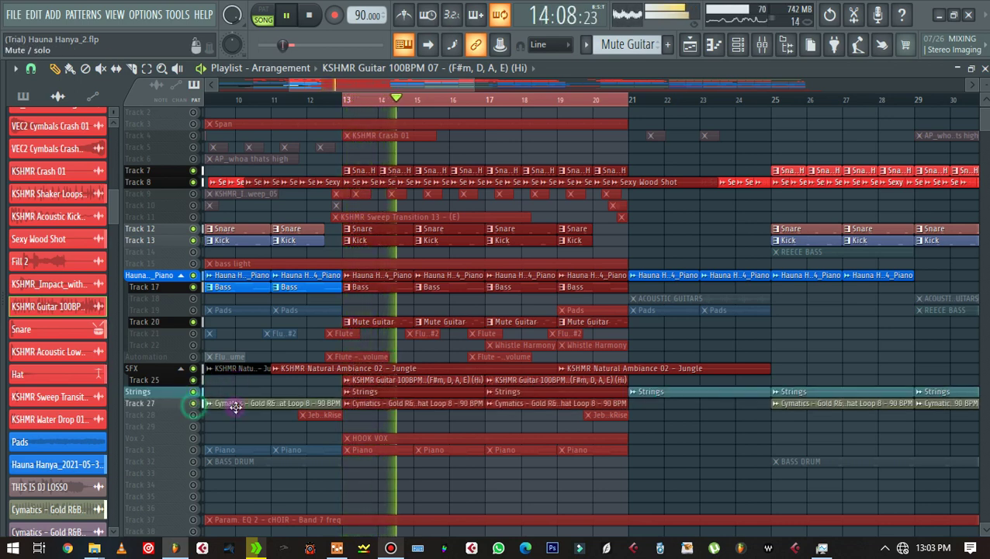
{"action": "key", "text": "space"}
{"action": "right_click", "coordinate": [440, 395]}
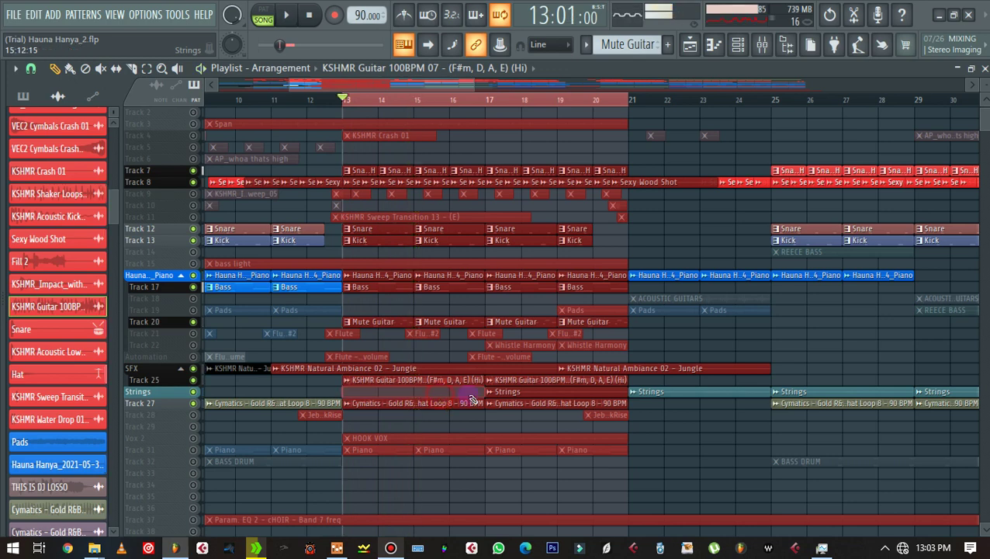
{"action": "right_click", "coordinate": [523, 392]}
Step: Solo Track 27 and play from bar 13 to hear the Cymatics hihat loop alone
{"action": "scroll", "coordinate": [406, 370], "scroll_direction": "down", "scroll_amount": 3}
{"action": "double_click", "coordinate": [406, 369]}
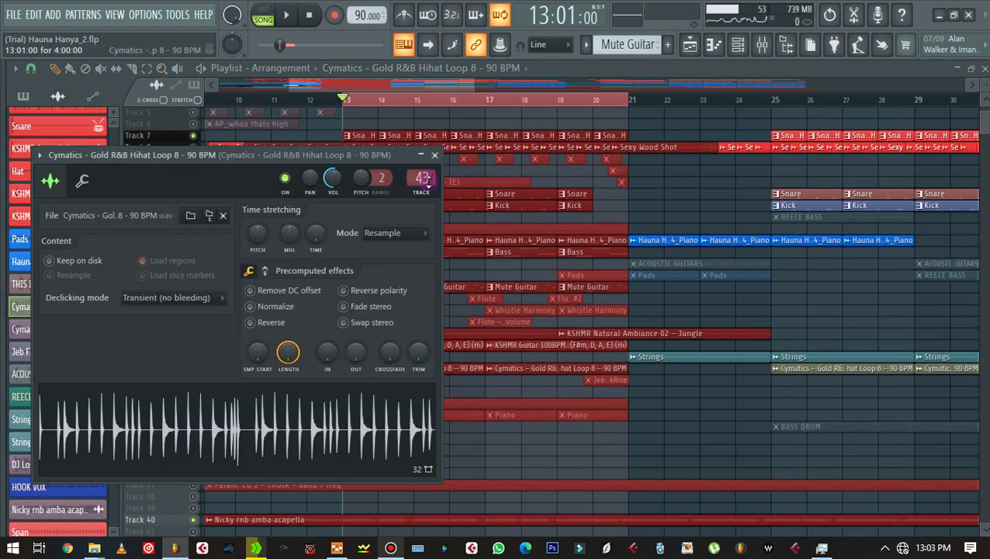
{"action": "left_click", "coordinate": [434, 156]}
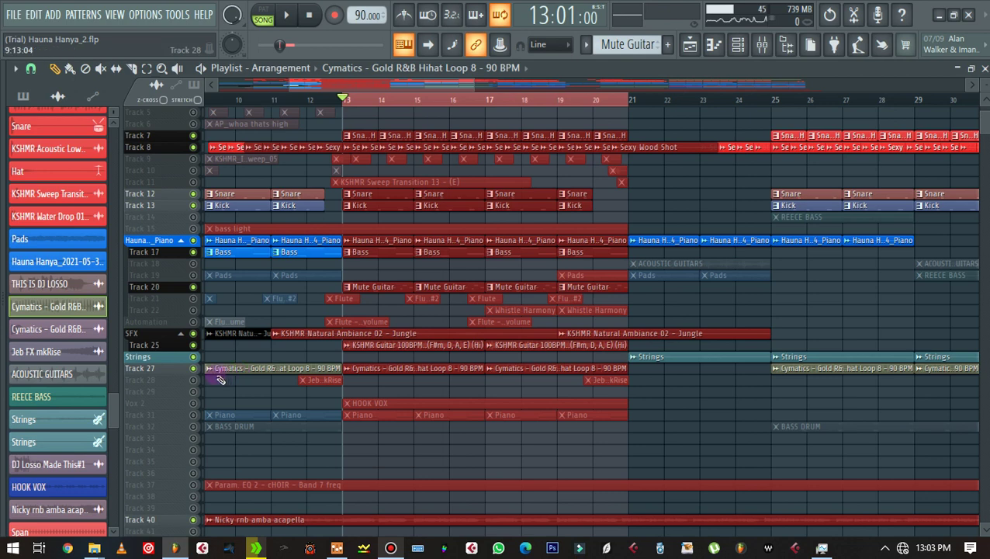
{"action": "right_click", "coordinate": [193, 368]}
{"action": "key", "text": "space"}
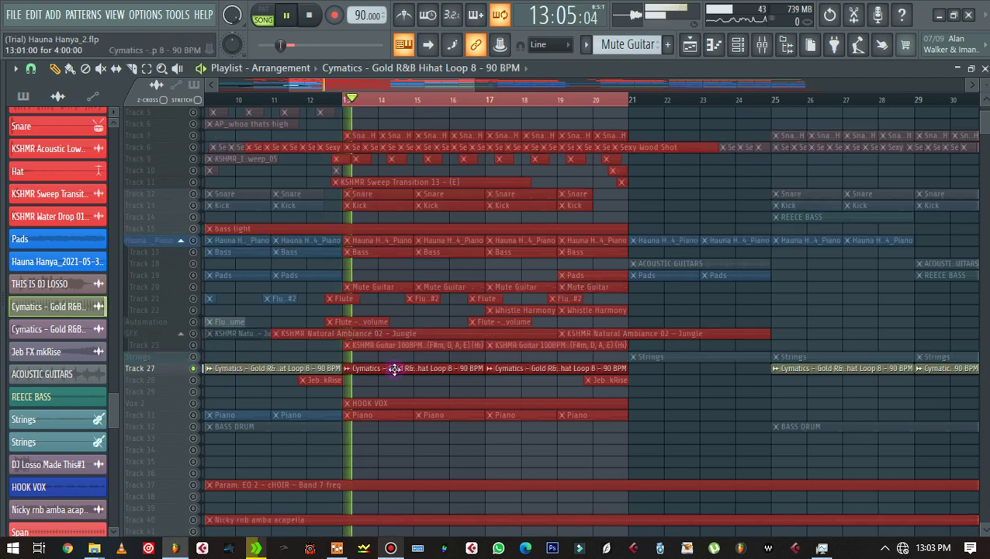
{"action": "double_click", "coordinate": [379, 370]}
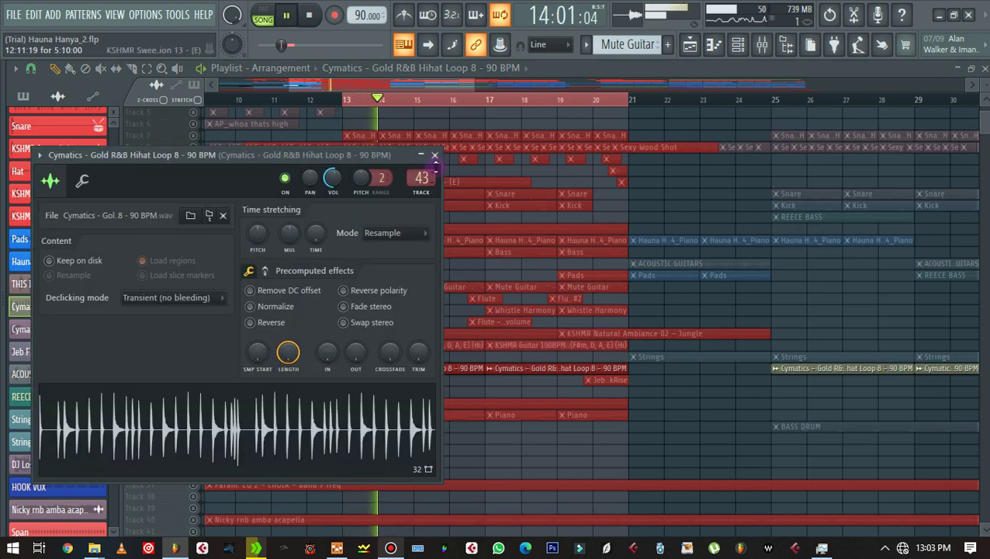
{"action": "left_click", "coordinate": [435, 156]}
Step: Unmute Track 1's KSHMR Shaker loops and stop playback
{"action": "scroll", "coordinate": [543, 310], "scroll_direction": "up", "scroll_amount": 2}
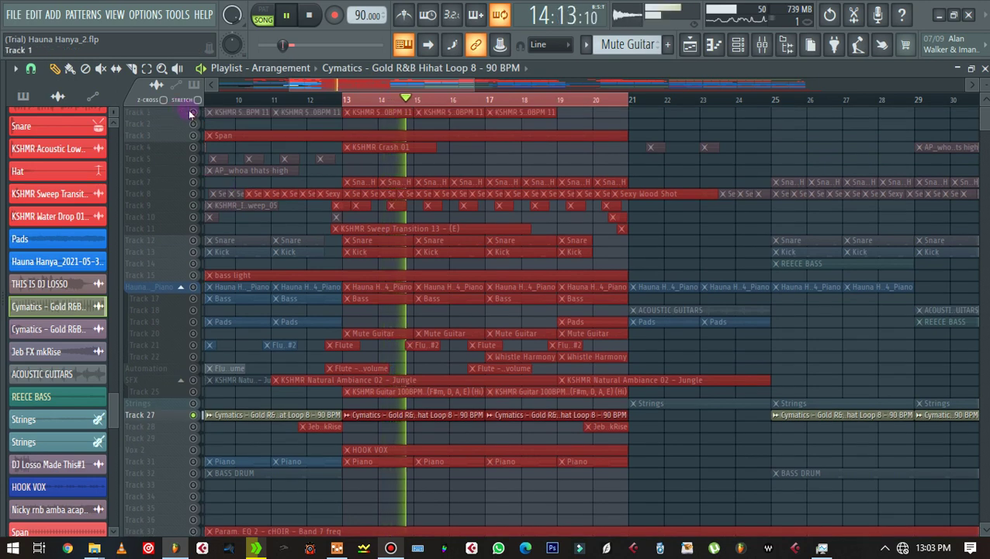
{"action": "left_click", "coordinate": [193, 112]}
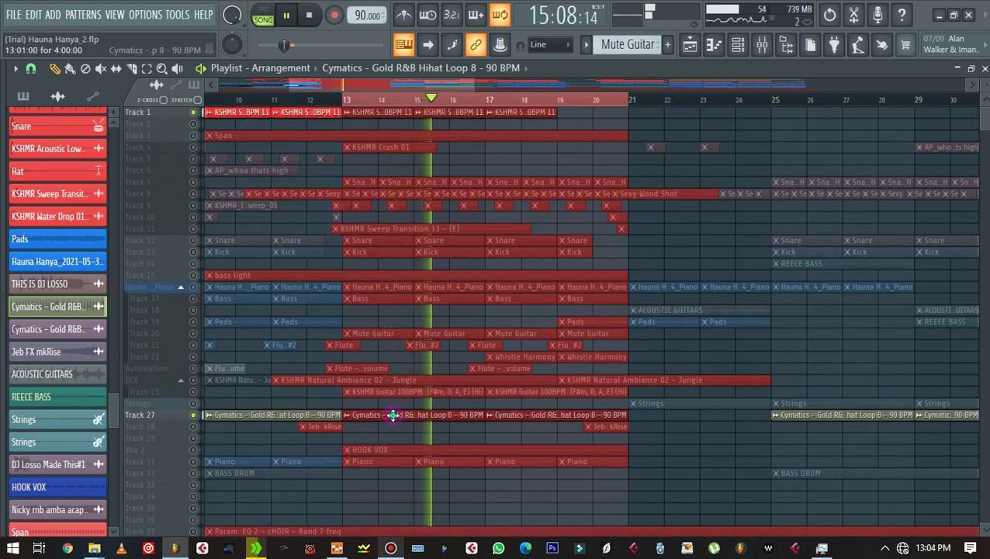
{"action": "key", "text": "space"}
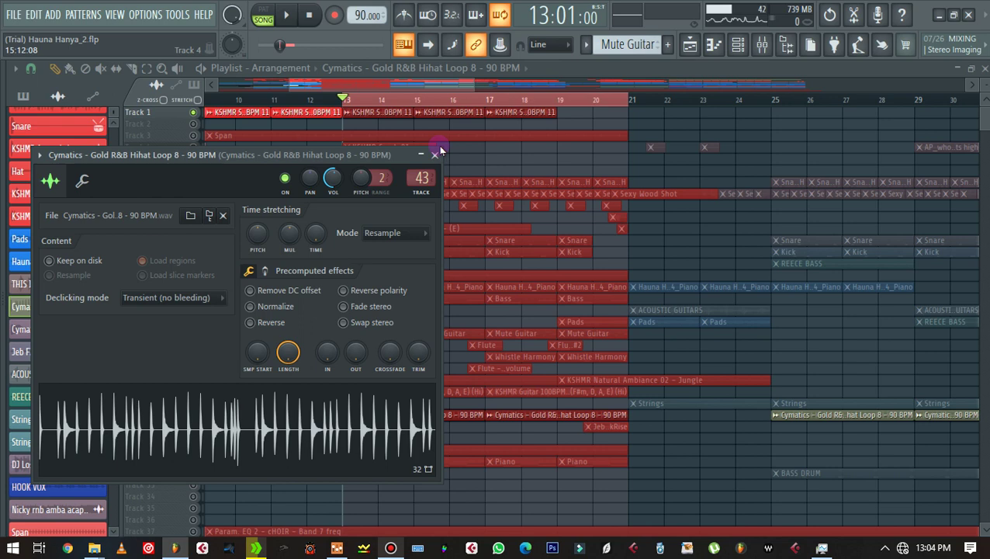
Step: Audition the hihat loop again, then close its channel settings
{"action": "key", "text": "space"}
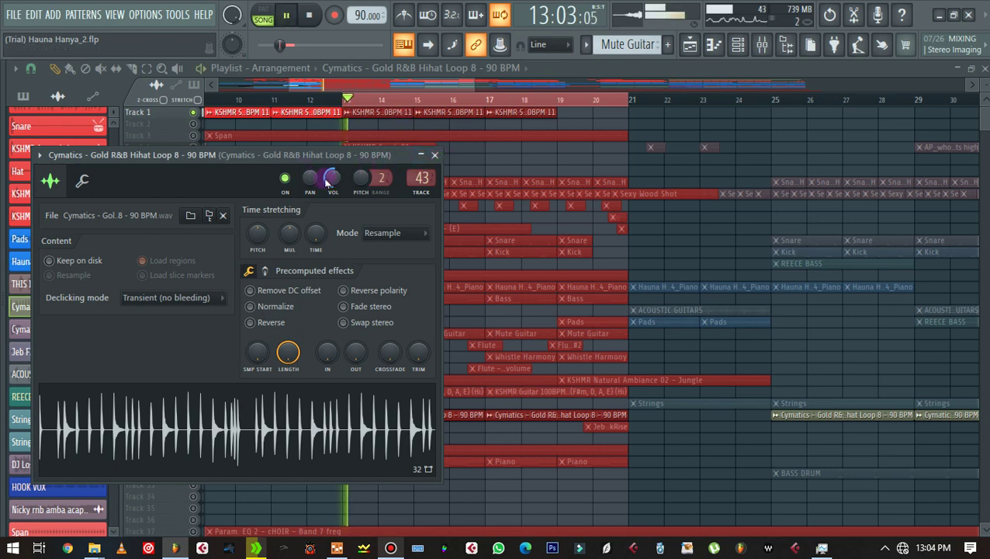
{"action": "left_click", "coordinate": [420, 156]}
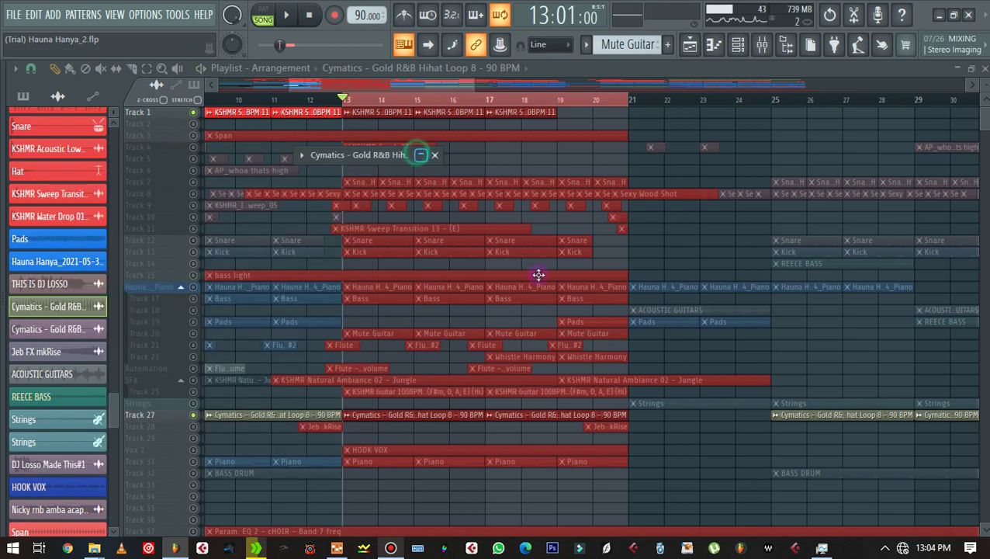
{"action": "key", "text": "space"}
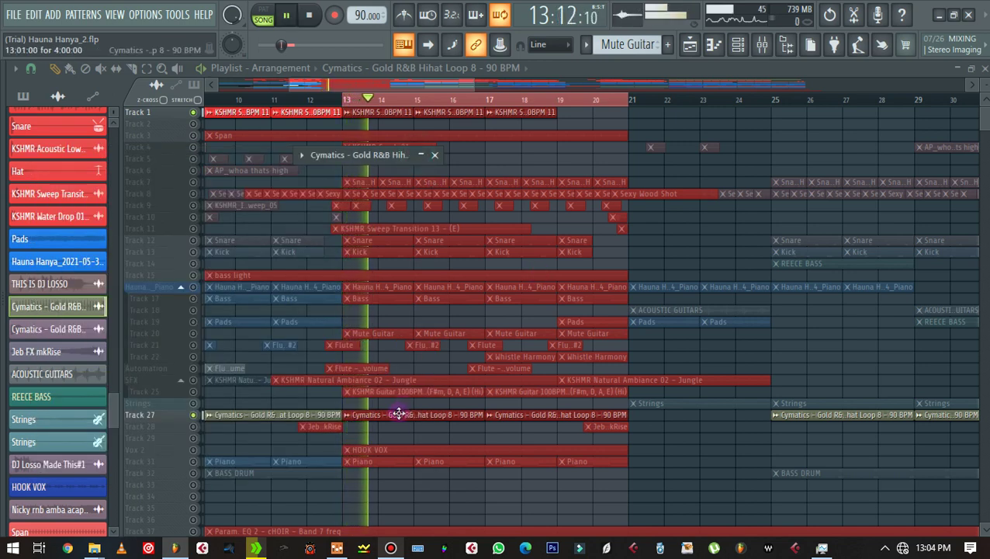
{"action": "left_click", "coordinate": [425, 156]}
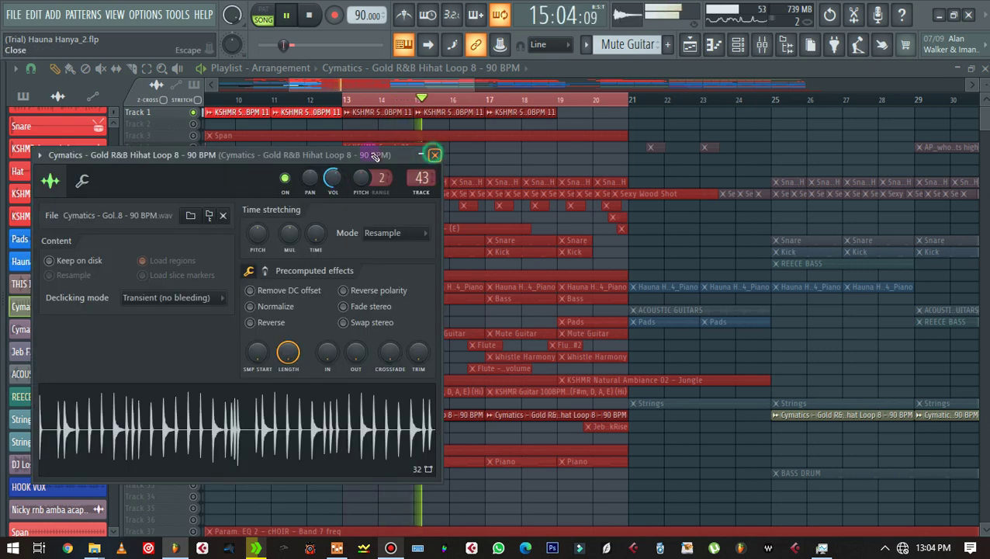
{"action": "left_click", "coordinate": [435, 156]}
{"action": "key", "text": "space"}
Step: Close the KSHMR Shaker Loops channel settings and unmute Track 25's guitar loop
{"action": "left_click", "coordinate": [363, 112]}
{"action": "key", "text": "space"}
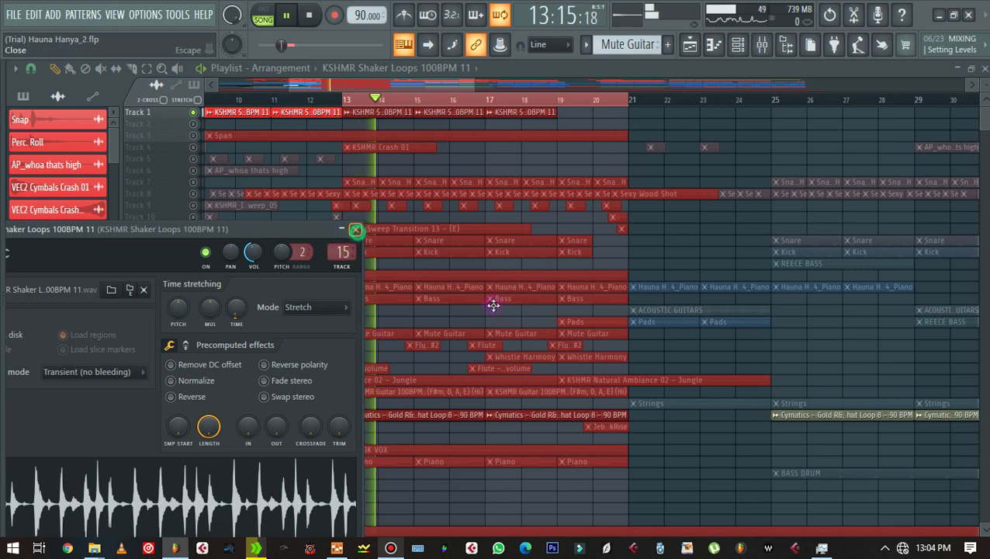
{"action": "left_click", "coordinate": [354, 229]}
{"action": "left_click", "coordinate": [194, 391]}
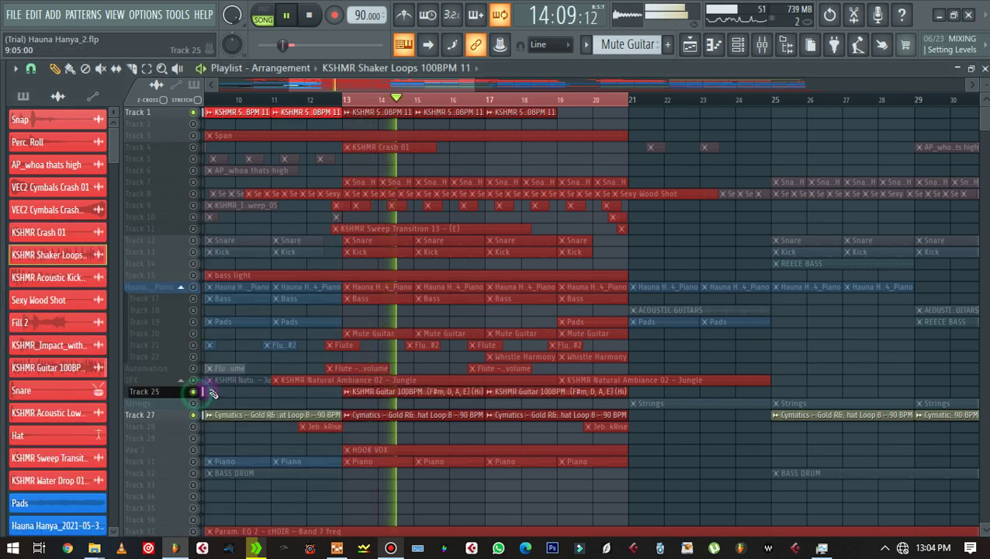
Step: In the Mixer, route the KSHMR Guitar insert into the Verb send track
{"action": "left_click", "coordinate": [365, 392]}
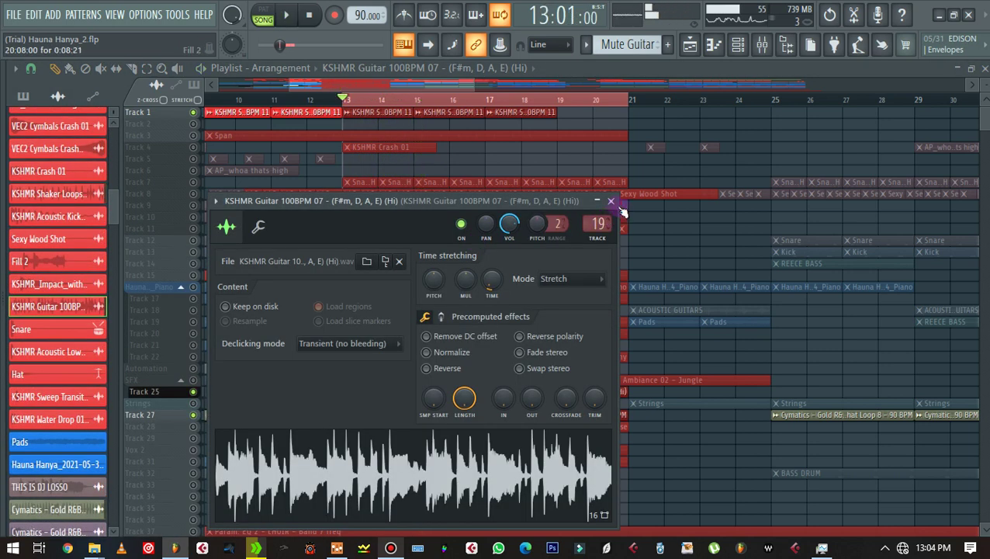
{"action": "left_click", "coordinate": [762, 46]}
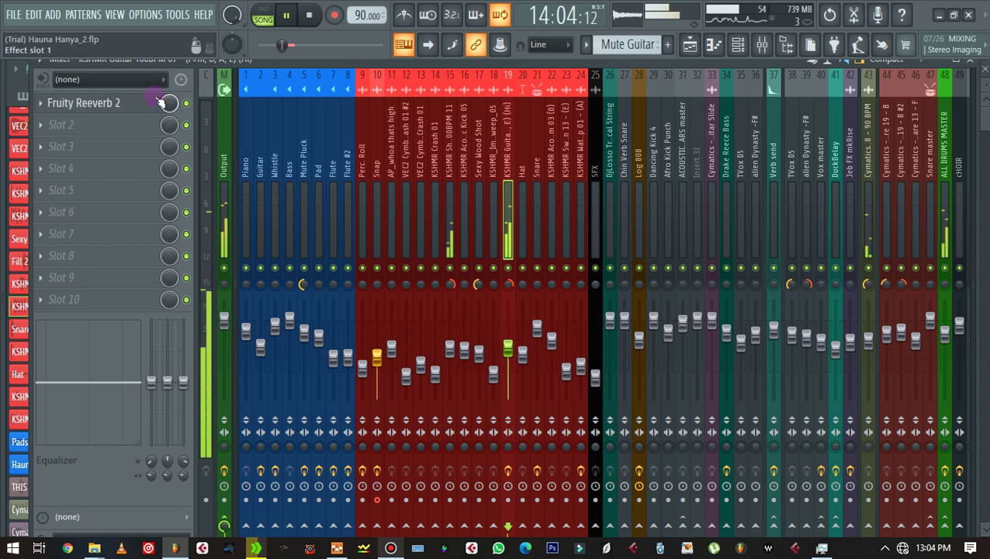
{"action": "key", "text": "space"}
{"action": "key", "text": "space"}
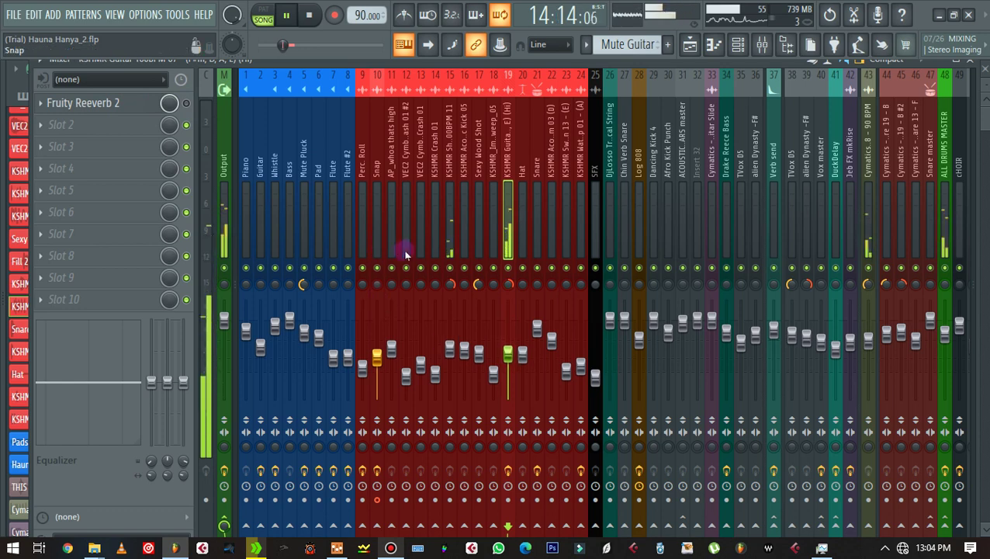
{"action": "key", "text": "space"}
{"action": "scroll", "coordinate": [807, 210], "scroll_direction": "down", "scroll_amount": 3}
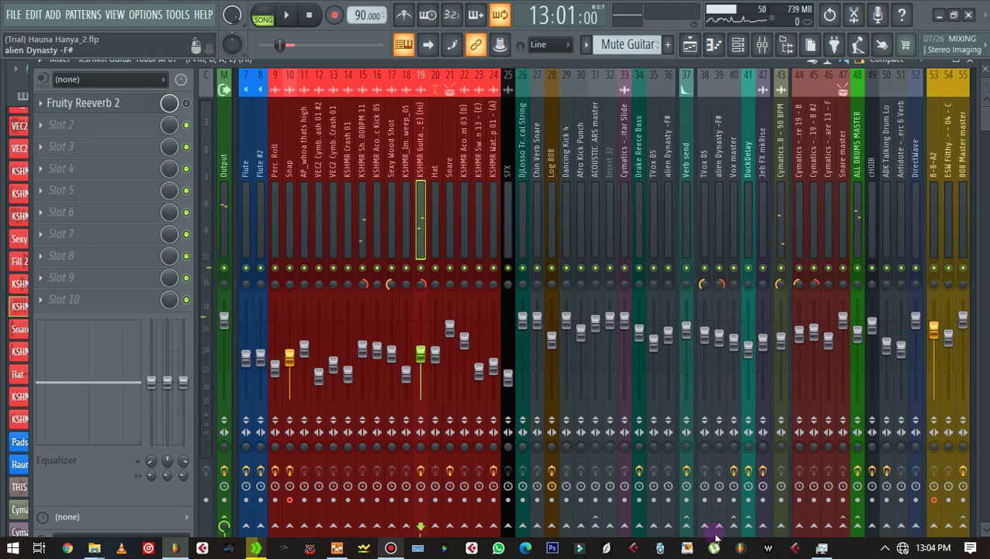
{"action": "right_click", "coordinate": [690, 533]}
{"action": "left_click", "coordinate": [714, 502]}
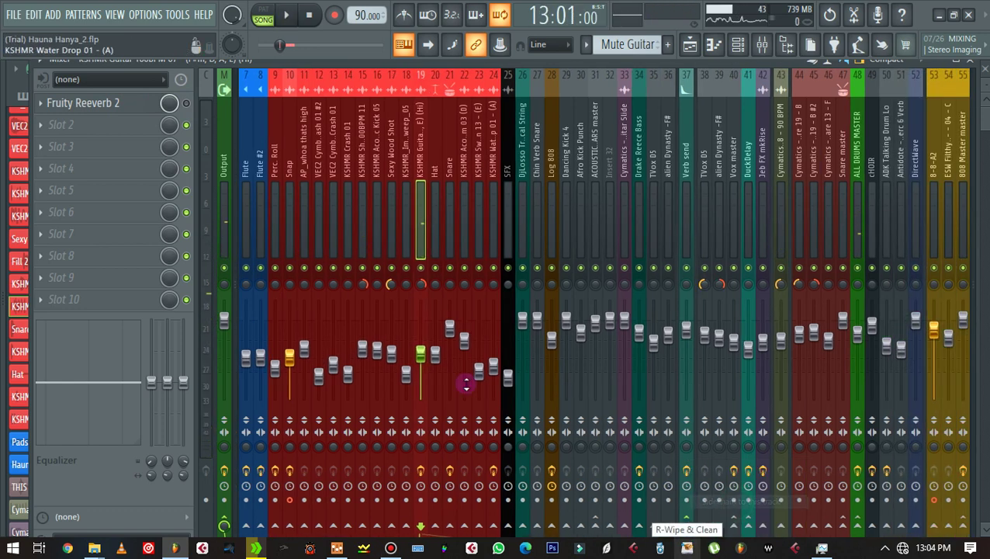
Step: Delete Fruity Reeverb 2 from the guitar insert and play the song to hear it
{"action": "left_click", "coordinate": [41, 106]}
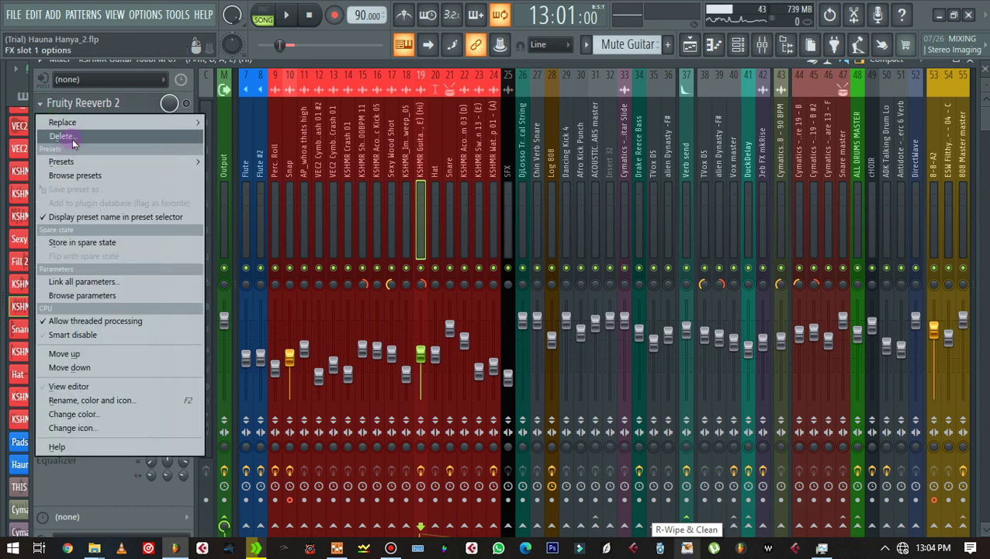
{"action": "left_click", "coordinate": [66, 136]}
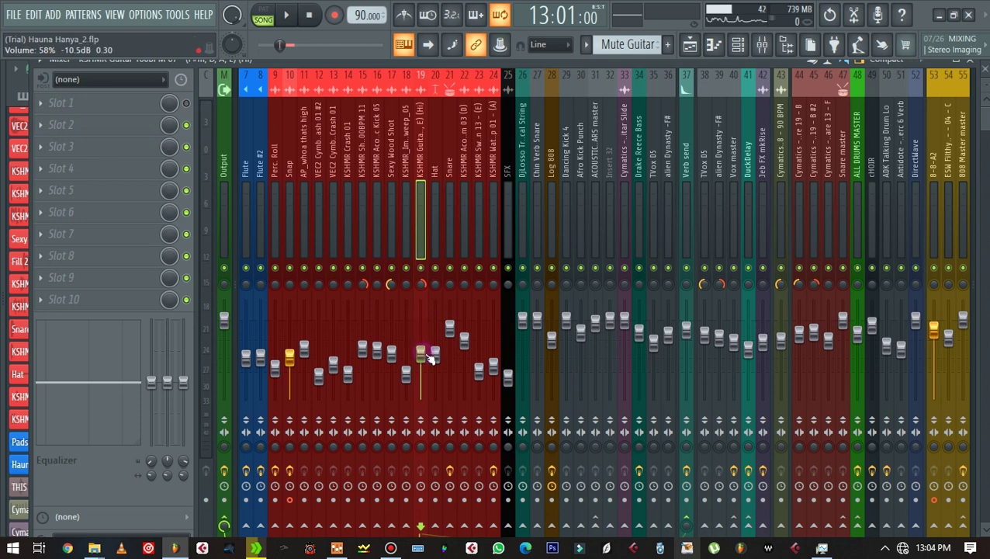
{"action": "key", "text": "space"}
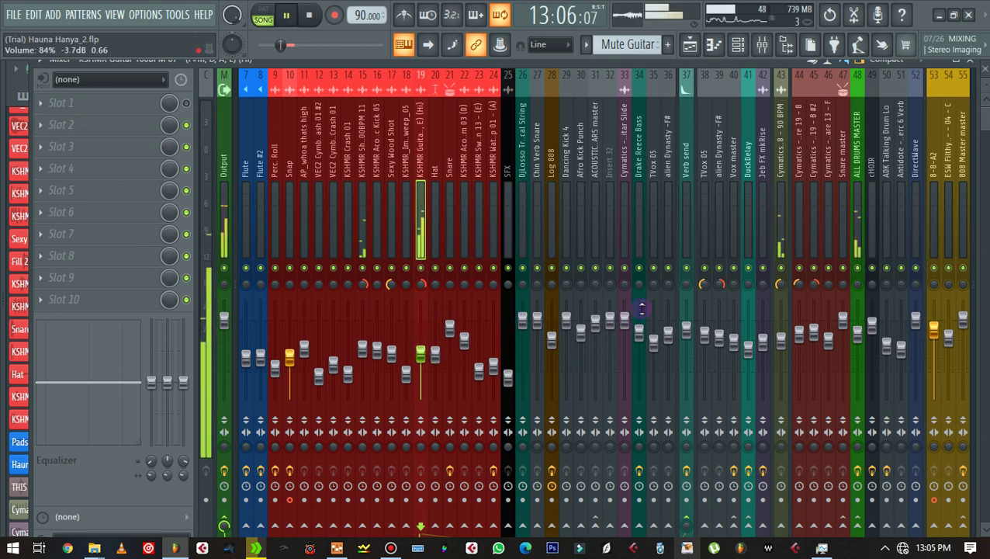
Step: Load Fruity Send on the guitar insert, target the Verb send, and raise its level to -15.0 dB
{"action": "left_click", "coordinate": [48, 111]}
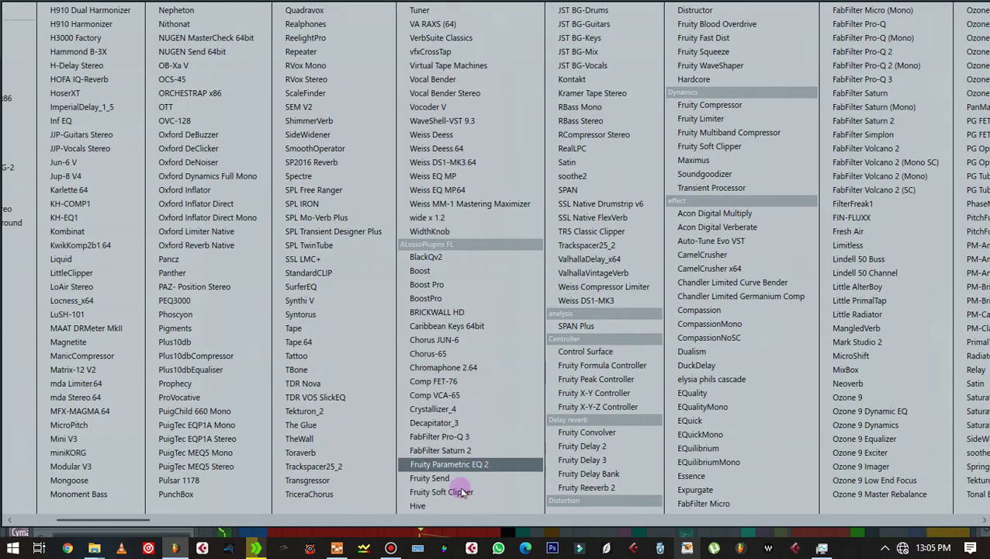
{"action": "left_click", "coordinate": [430, 478]}
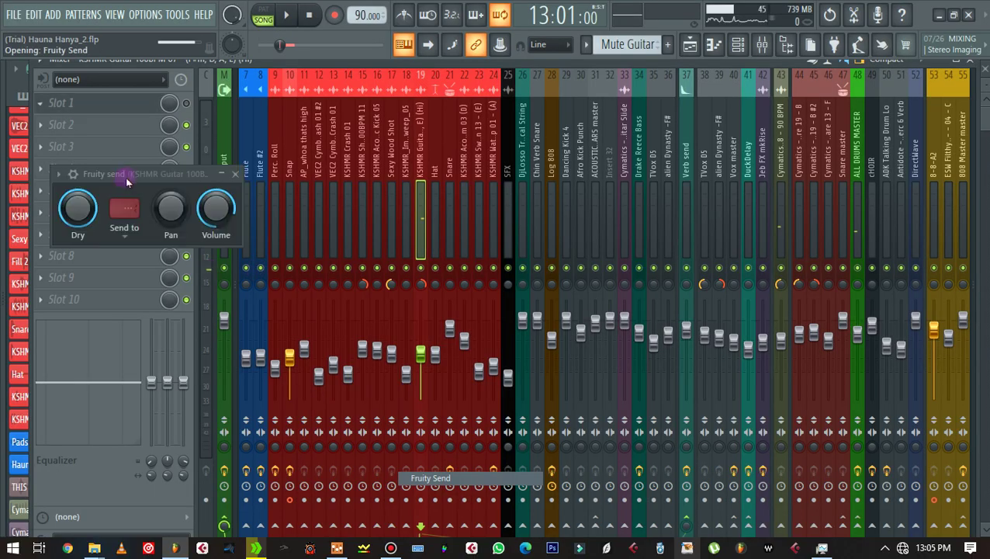
{"action": "left_click", "coordinate": [126, 208]}
{"action": "left_click", "coordinate": [156, 244]}
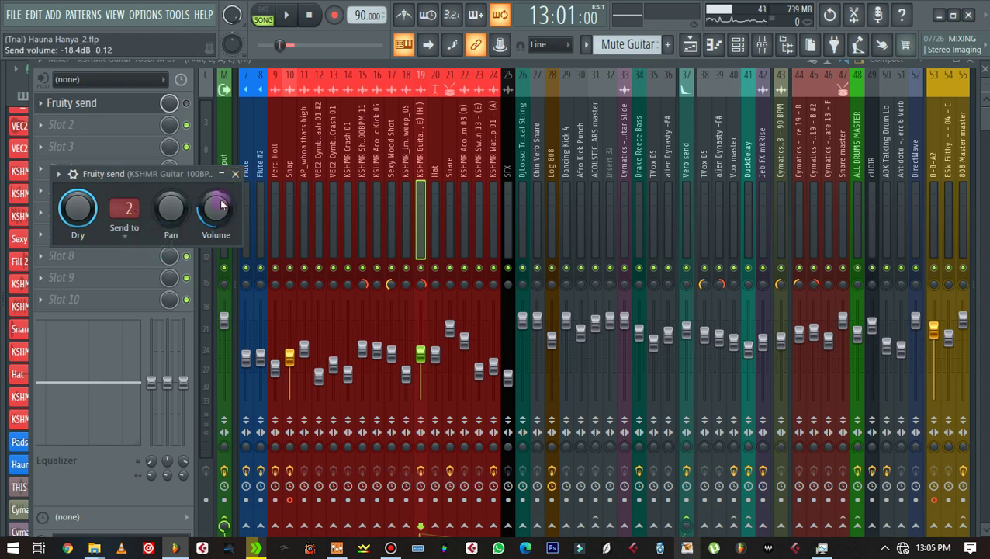
{"action": "key", "text": "space"}
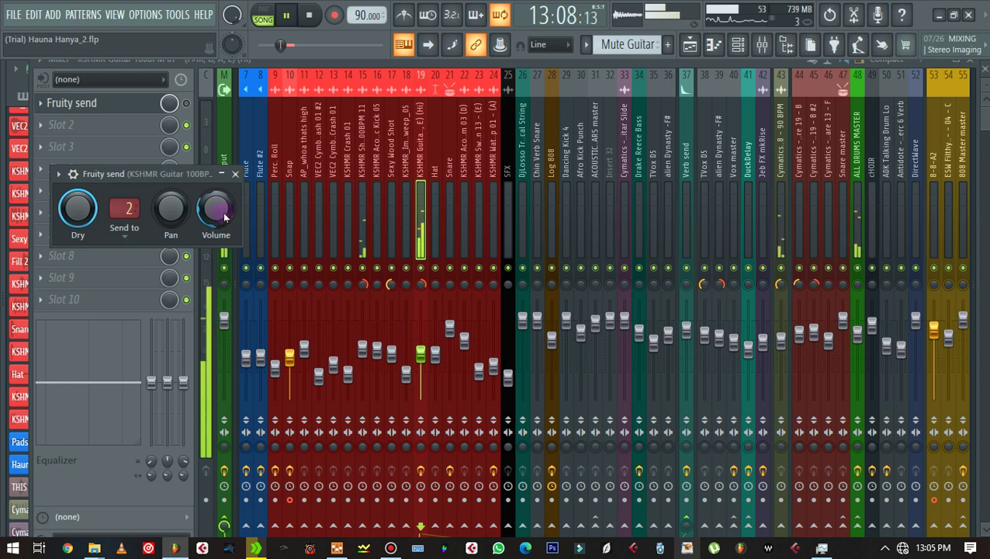
{"action": "left_click_drag", "start_coordinate": [215, 208], "coordinate": [216, 180]}
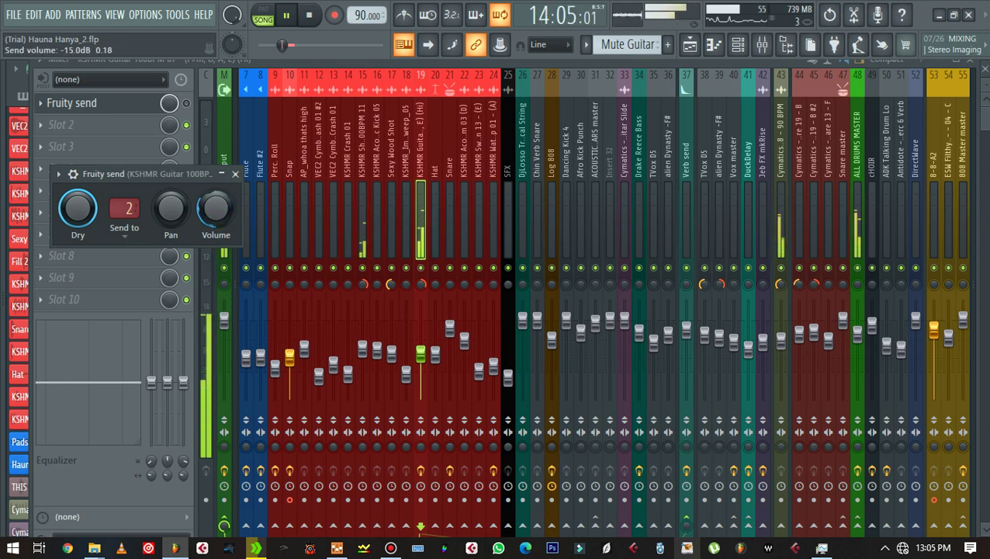
Step: Review the guitar's Fruity Send settings during playback
{"action": "left_click", "coordinate": [235, 175]}
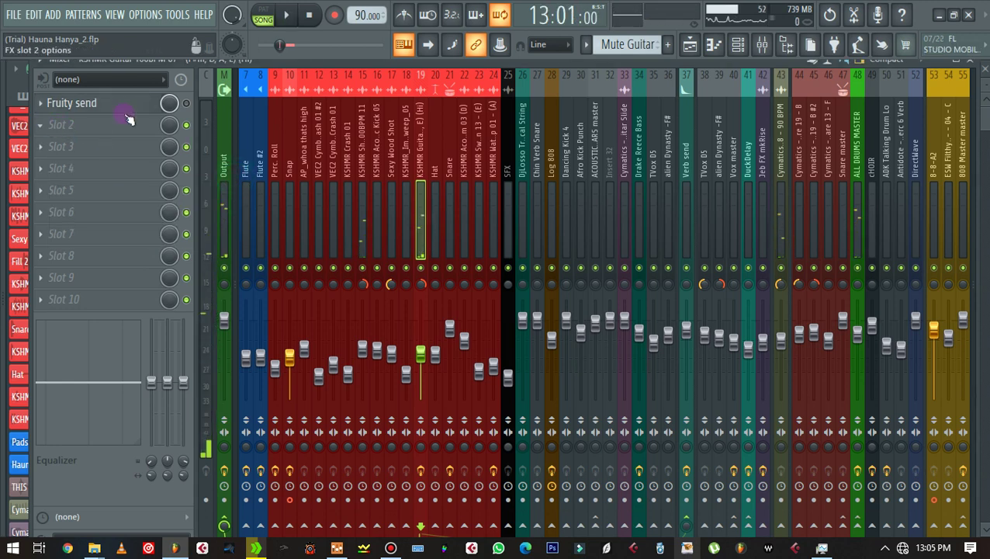
{"action": "key", "text": "space"}
{"action": "left_click", "coordinate": [99, 102]}
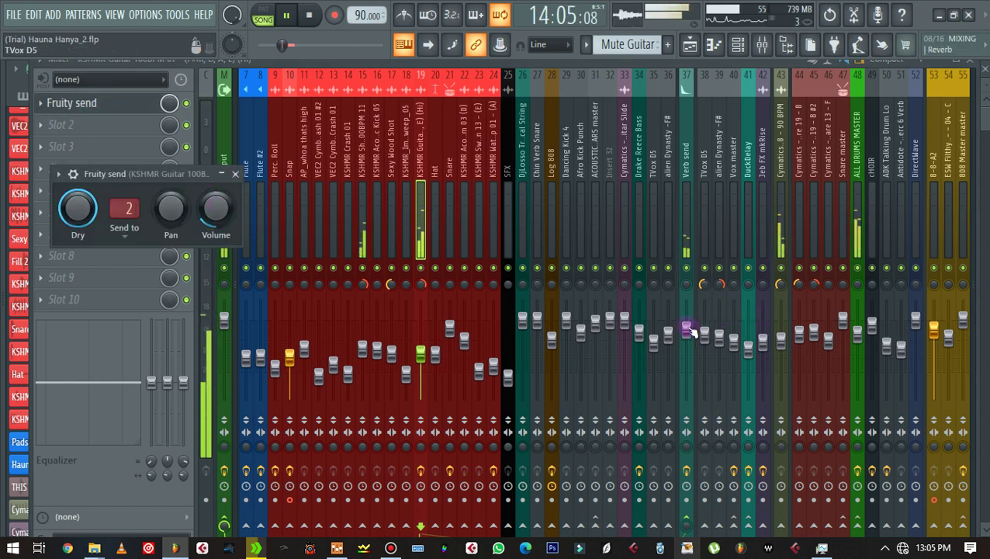
Step: Put Fruity Parametric EQ 2 on the Verb send with the low/high cut preset, cutting near 342 Hz and 6.25 kHz
{"action": "left_click", "coordinate": [687, 355]}
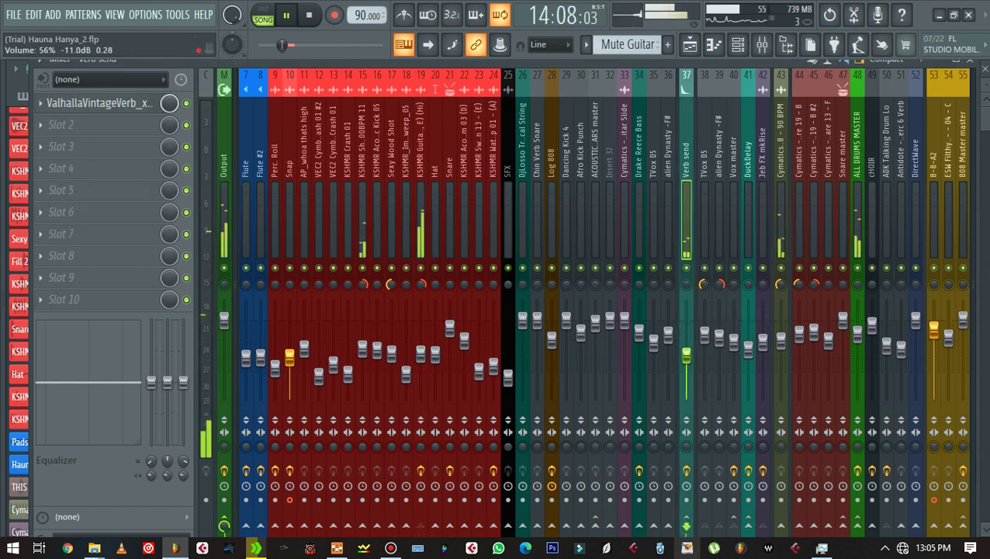
{"action": "left_click", "coordinate": [51, 131]}
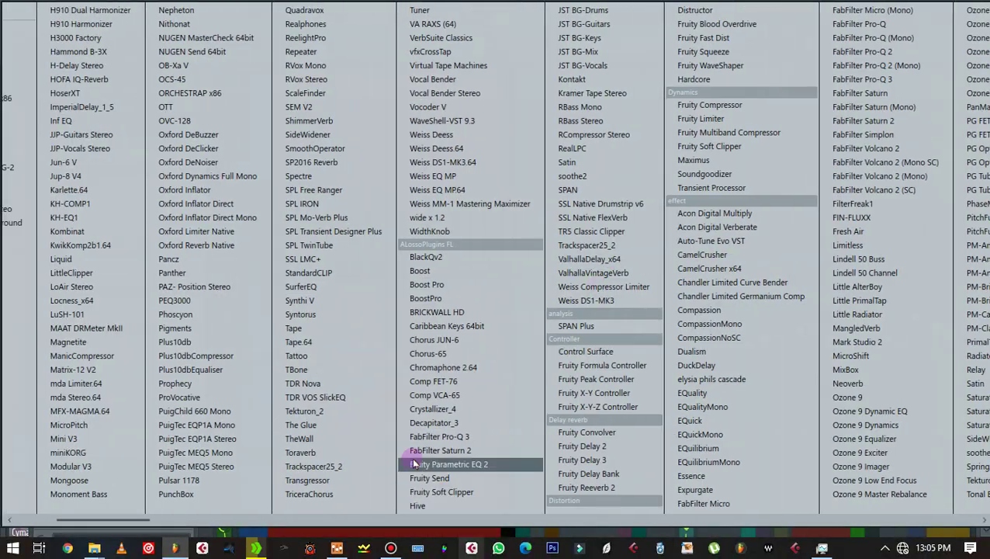
{"action": "left_click", "coordinate": [414, 464]}
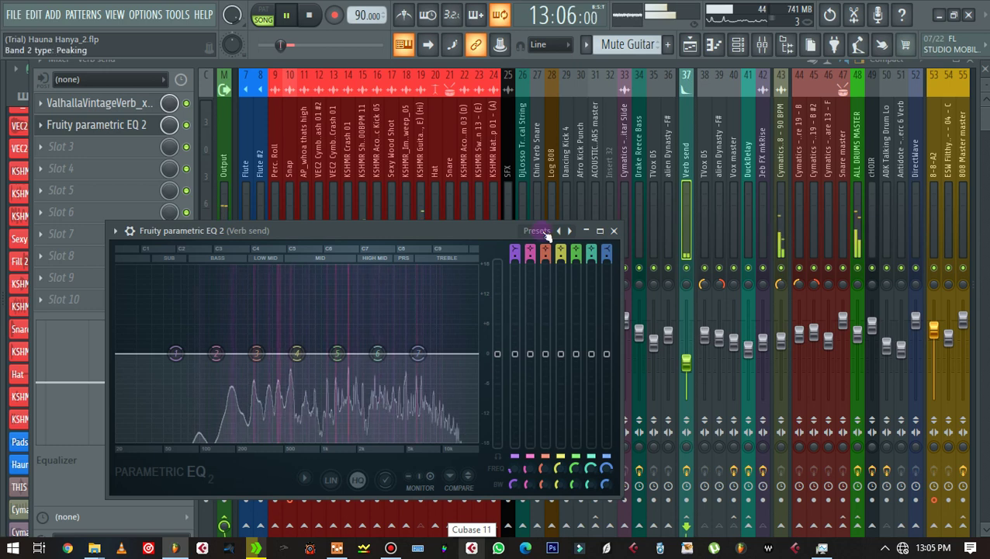
{"action": "left_click", "coordinate": [571, 231]}
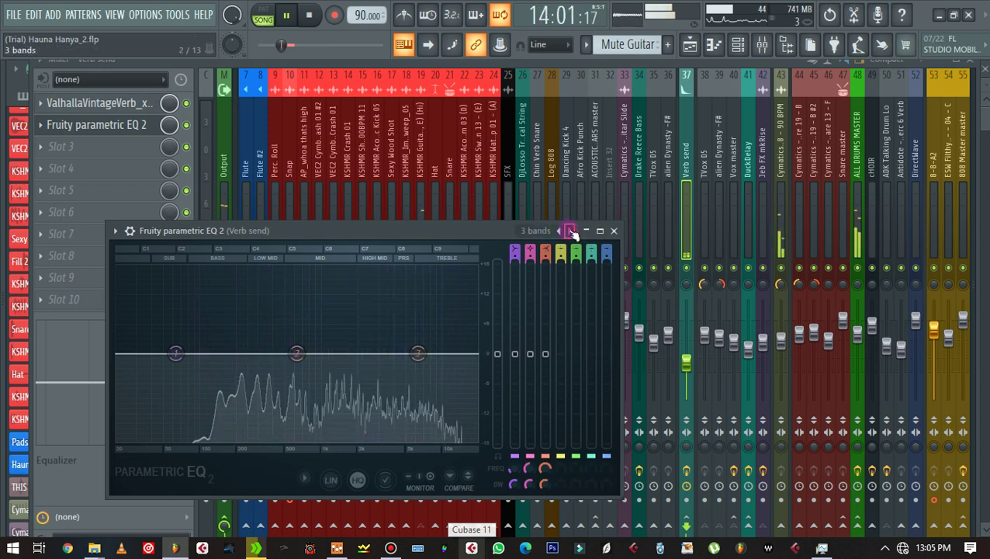
{"action": "left_click_drag", "start_coordinate": [477, 354], "coordinate": [464, 358]}
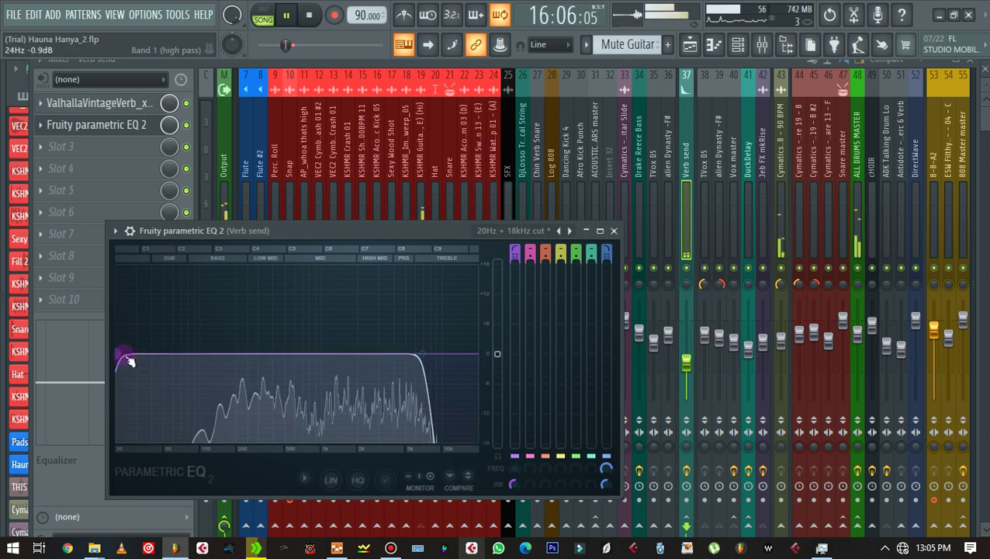
{"action": "left_click_drag", "start_coordinate": [130, 361], "coordinate": [217, 354]}
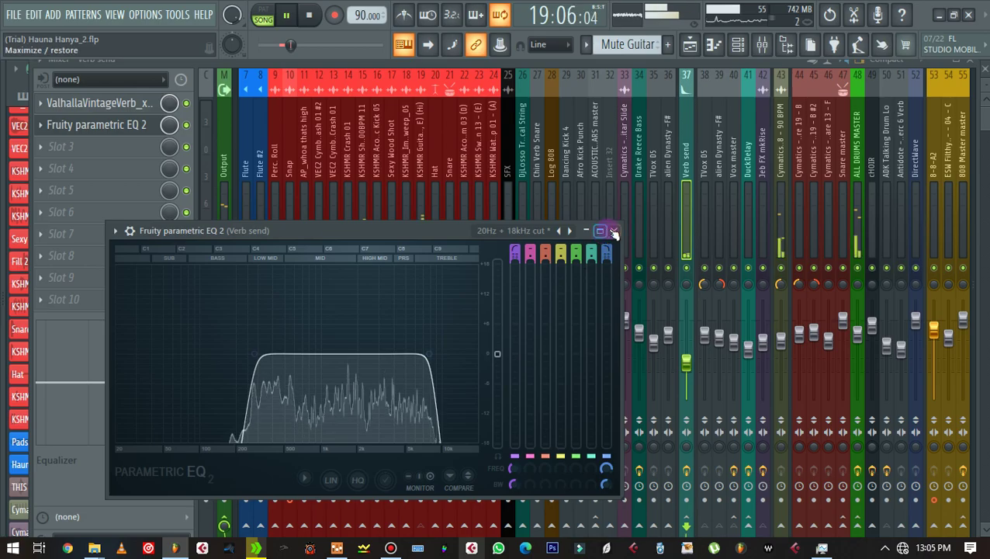
{"action": "left_click", "coordinate": [613, 232]}
Step: Add a second Fruity Parametric EQ 2 in Verb send slot 3 with a high-shelf boost from about 2 kHz
{"action": "left_click", "coordinate": [41, 149]}
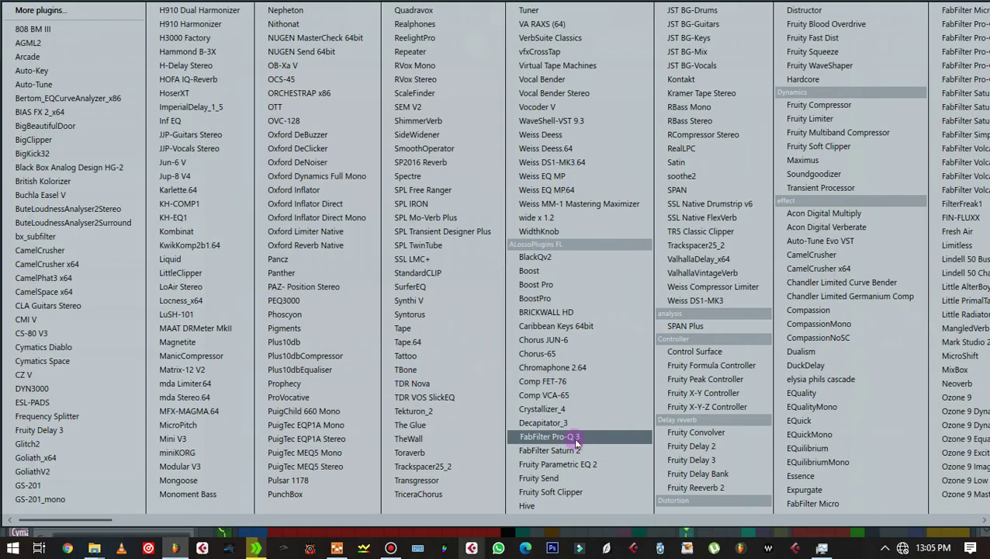
{"action": "left_click", "coordinate": [603, 467]}
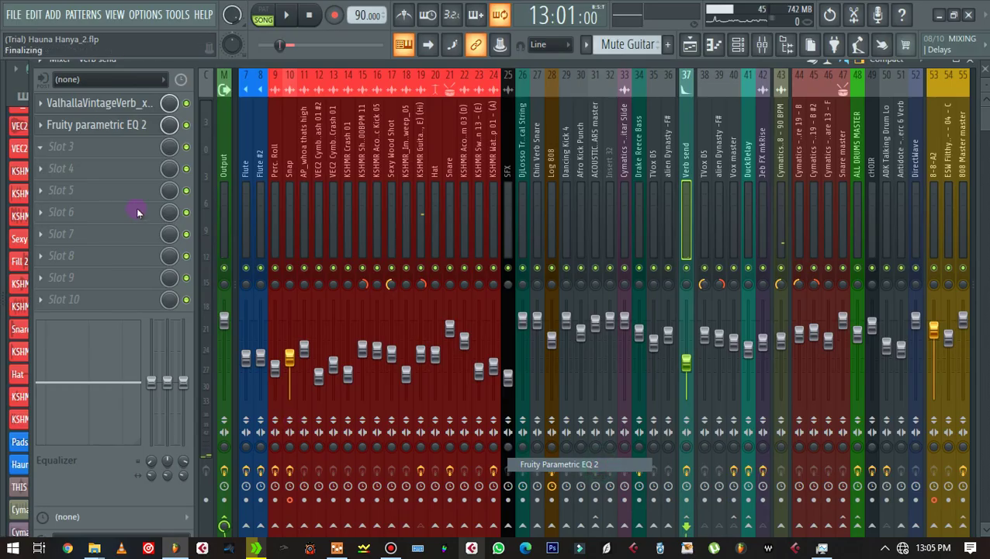
{"action": "key", "text": "space"}
{"action": "left_click_drag", "start_coordinate": [420, 245], "coordinate": [494, 152]}
{"action": "left_click_drag", "start_coordinate": [519, 273], "coordinate": [469, 236]}
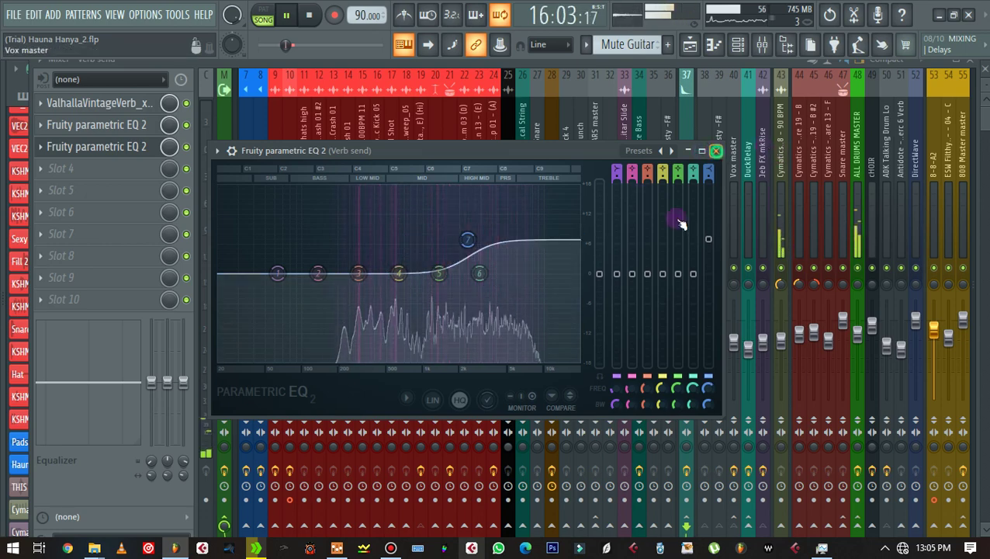
{"action": "left_click", "coordinate": [715, 151]}
{"action": "key", "text": "space"}
Step: Play the arrangement, briefly view the Piano pattern's notes, and stop back at bar 13
{"action": "left_click", "coordinate": [692, 48]}
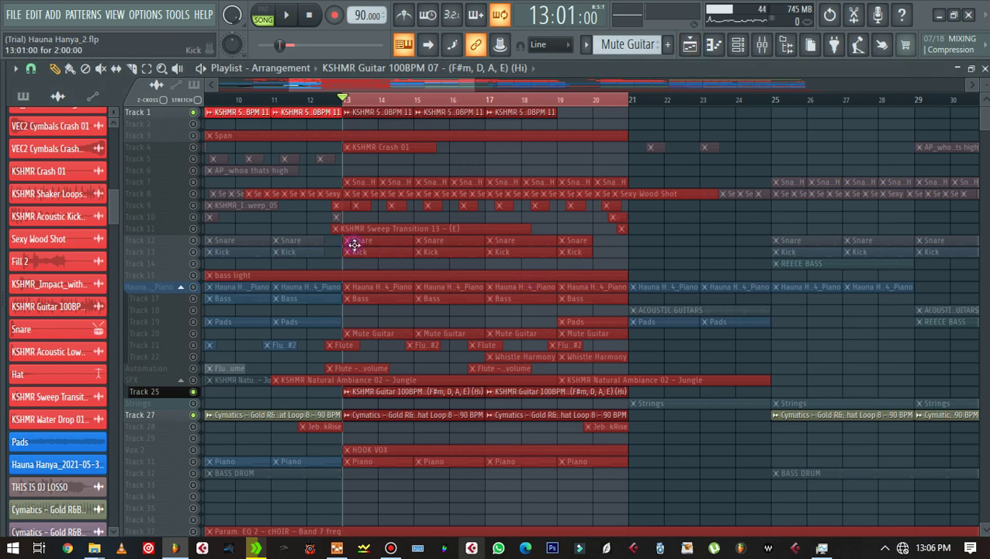
{"action": "key", "text": "space"}
{"action": "scroll", "coordinate": [243, 416], "scroll_direction": "down", "scroll_amount": 2}
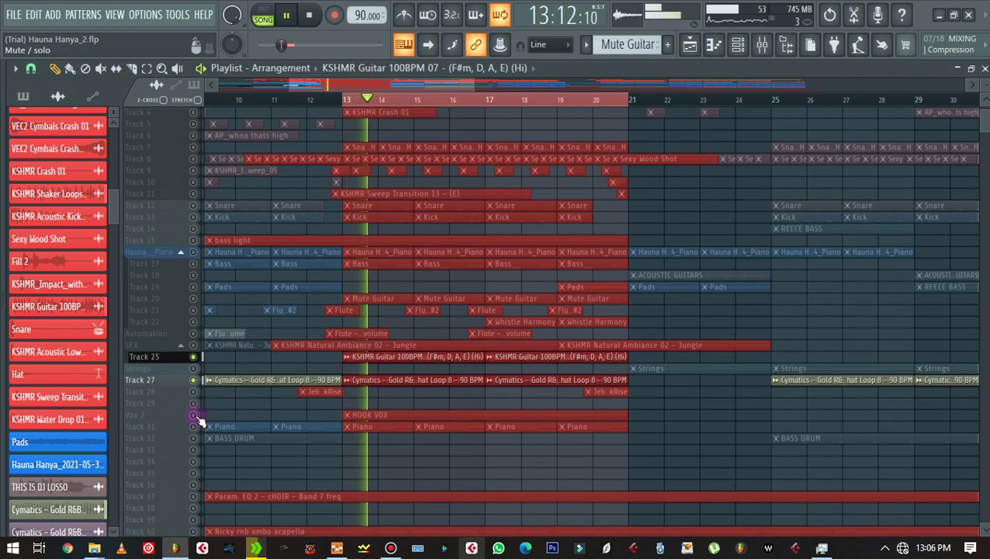
{"action": "left_click_drag", "start_coordinate": [194, 411], "coordinate": [194, 420]}
{"action": "scroll", "coordinate": [394, 398], "scroll_direction": "down", "scroll_amount": 1}
{"action": "scroll", "coordinate": [394, 398], "scroll_direction": "down", "scroll_amount": 2}
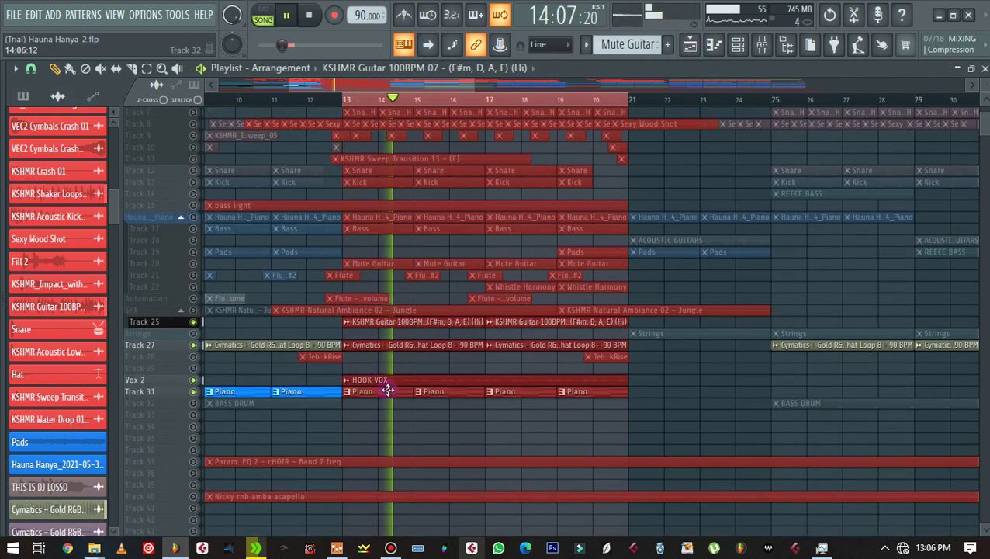
{"action": "double_click", "coordinate": [388, 389]}
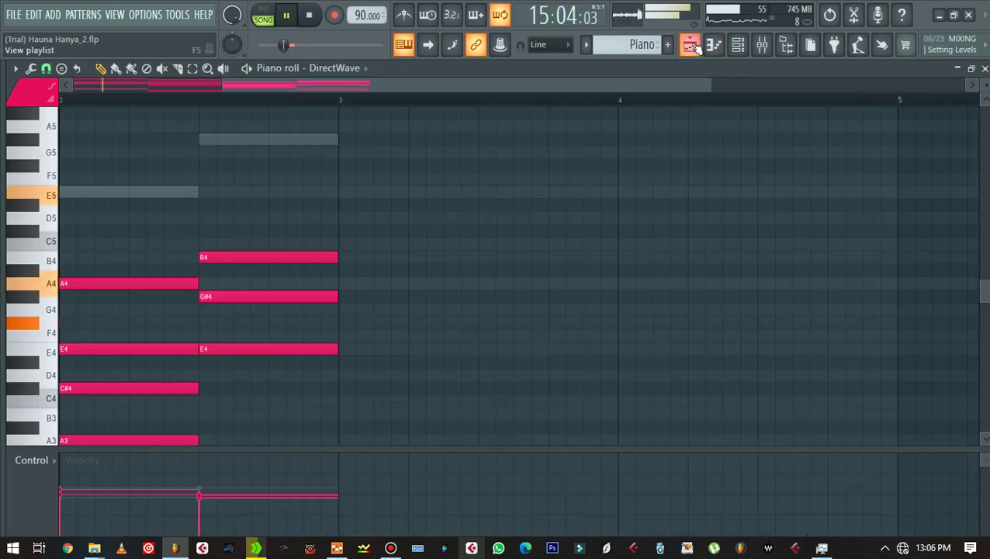
{"action": "left_click", "coordinate": [693, 46]}
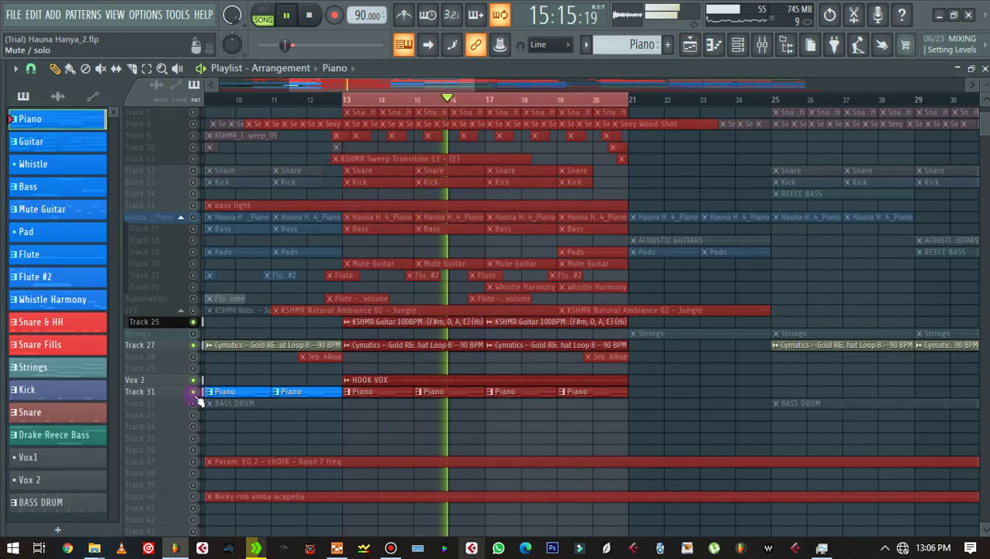
{"action": "key", "text": "space"}
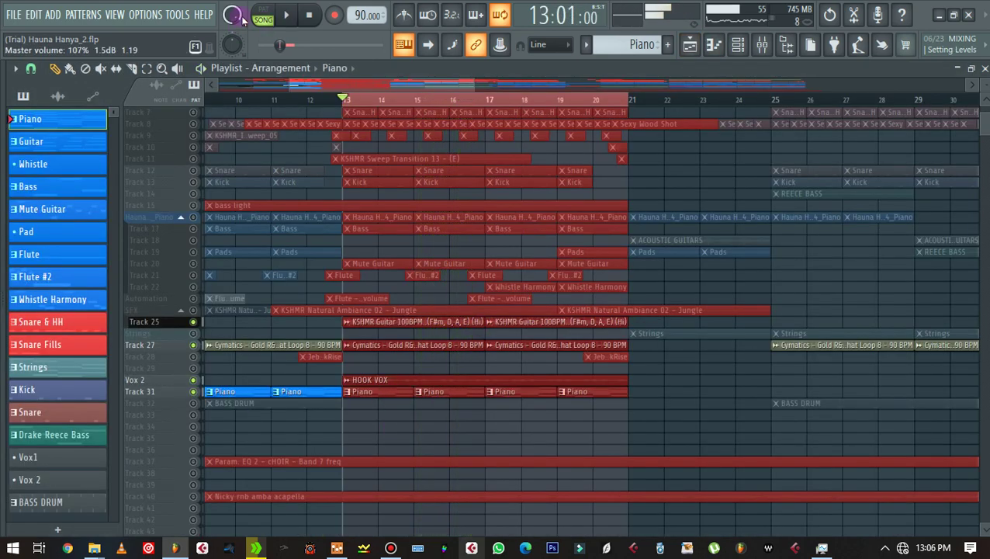
Step: Pass through the Piano Roll and Channel Rack, then select insert 52 (DirectWave) in the Mixer
{"action": "left_click", "coordinate": [714, 44]}
{"action": "left_click", "coordinate": [738, 44]}
{"action": "left_click", "coordinate": [762, 44]}
{"action": "left_click", "coordinate": [762, 44]}
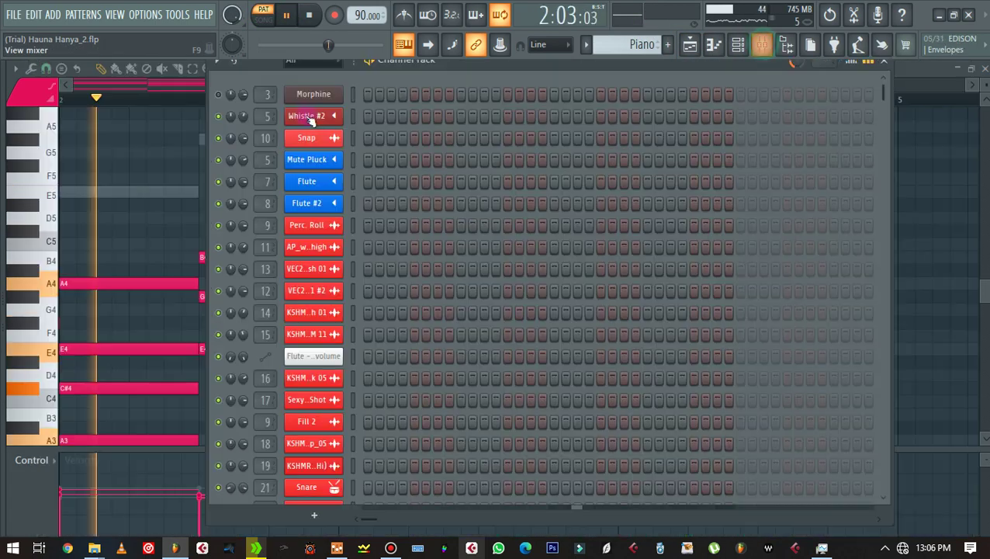
{"action": "left_click", "coordinate": [314, 59]}
{"action": "scroll", "coordinate": [436, 308], "scroll_direction": "down", "scroll_amount": 5}
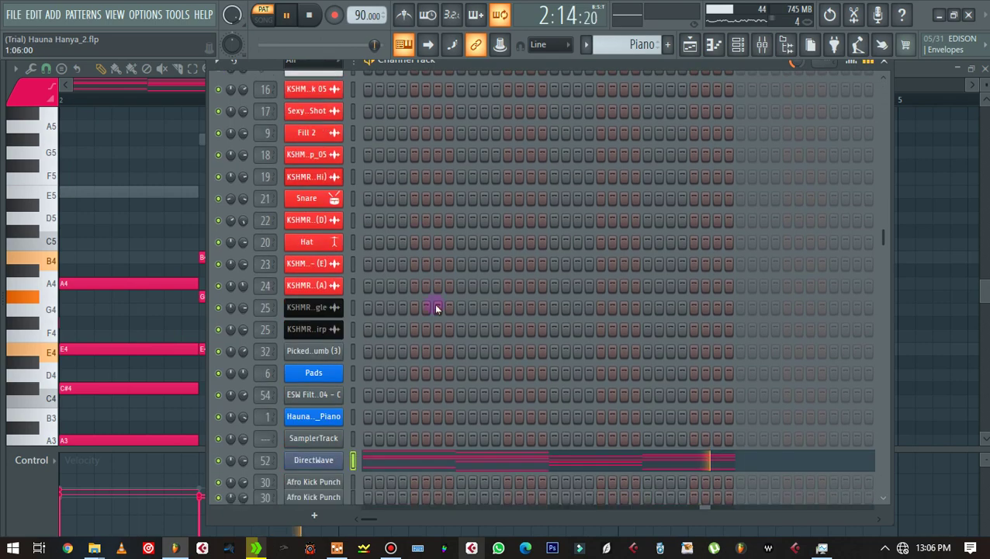
{"action": "scroll", "coordinate": [436, 308], "scroll_direction": "down", "scroll_amount": 6}
{"action": "scroll", "coordinate": [336, 232], "scroll_direction": "up", "scroll_amount": 2}
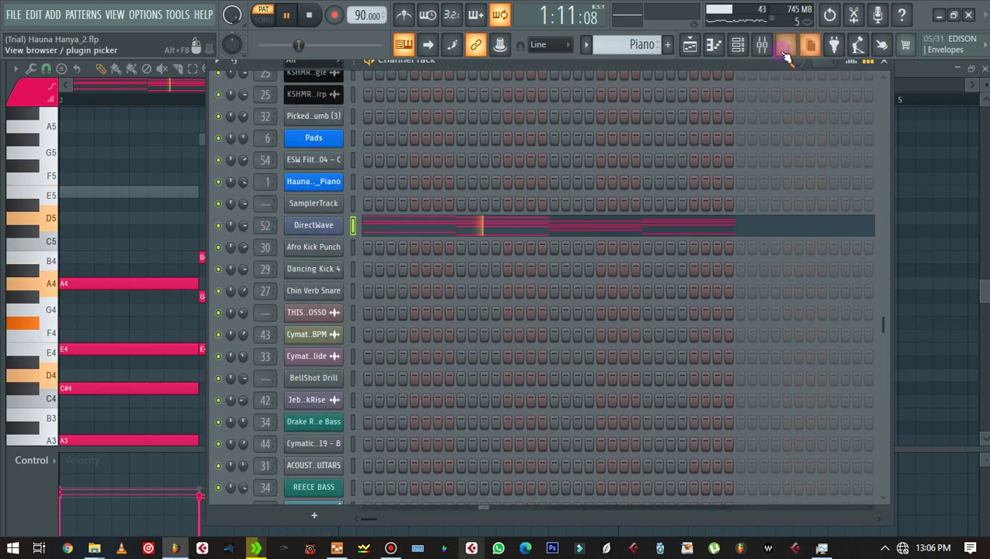
{"action": "left_click", "coordinate": [762, 45]}
{"action": "scroll", "coordinate": [798, 213], "scroll_direction": "down", "scroll_amount": 5}
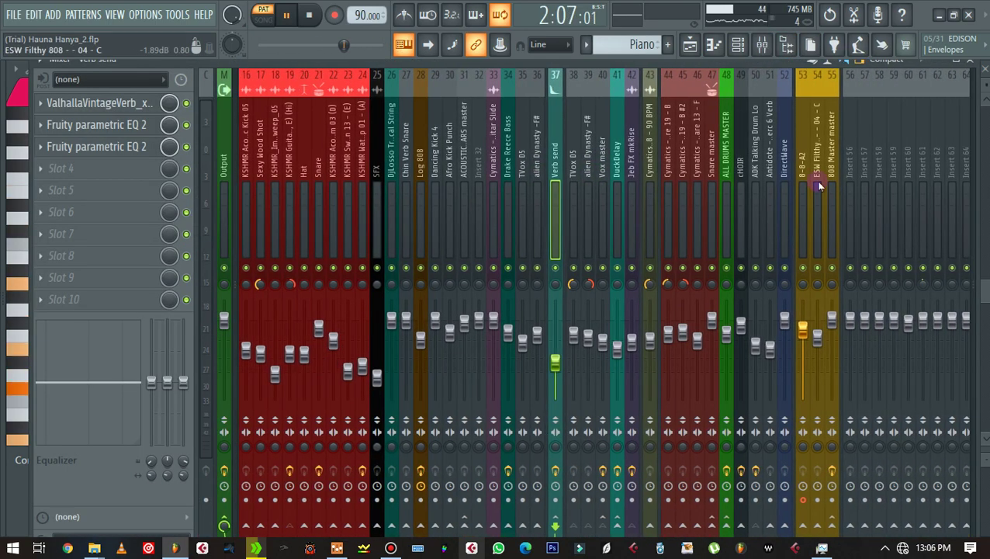
{"action": "left_click", "coordinate": [778, 134]}
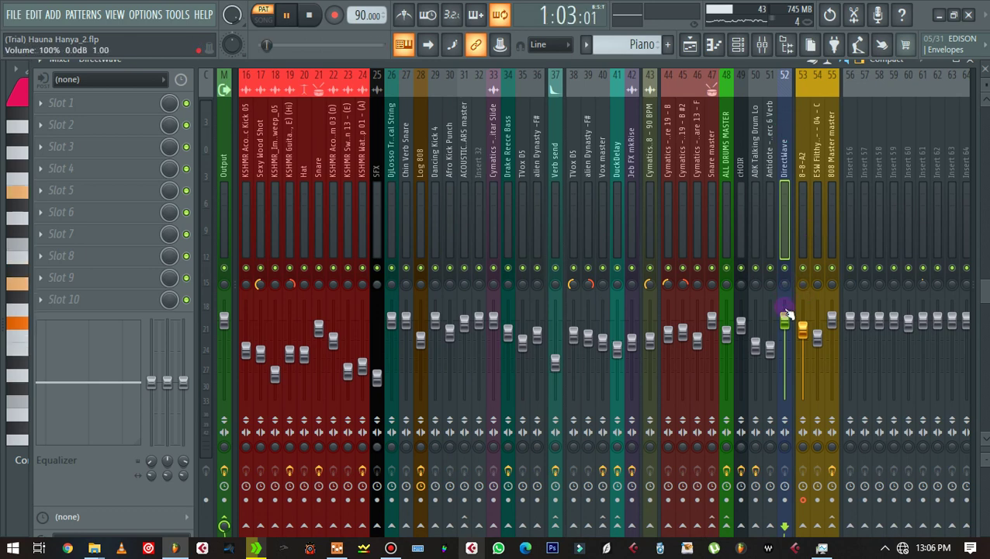
Step: Play the song and unmute Track 7, the Track 40 acapella and the Track 17 bass
{"action": "left_click", "coordinate": [689, 45]}
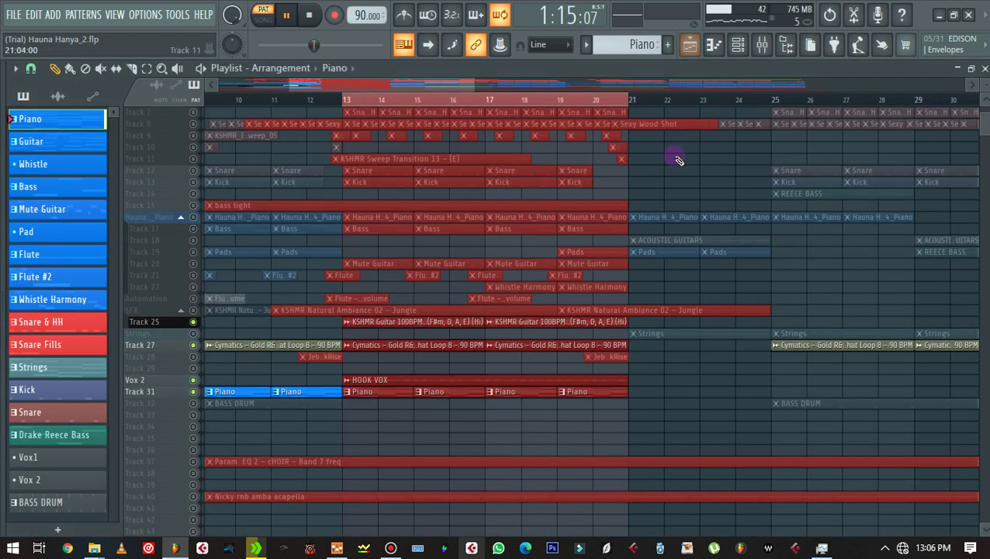
{"action": "key", "text": "l"}
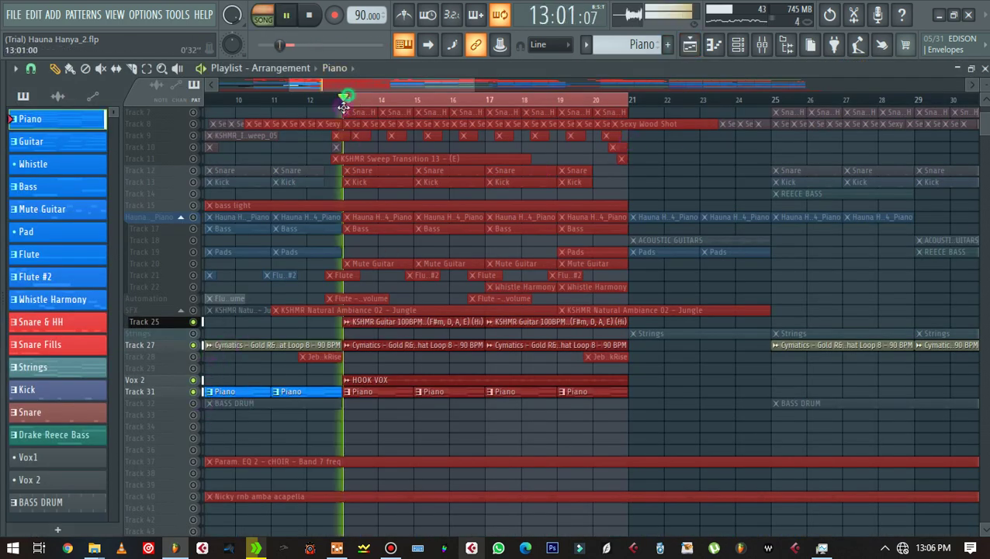
{"action": "scroll", "coordinate": [221, 144], "scroll_direction": "up", "scroll_amount": 3}
{"action": "left_click", "coordinate": [194, 147]}
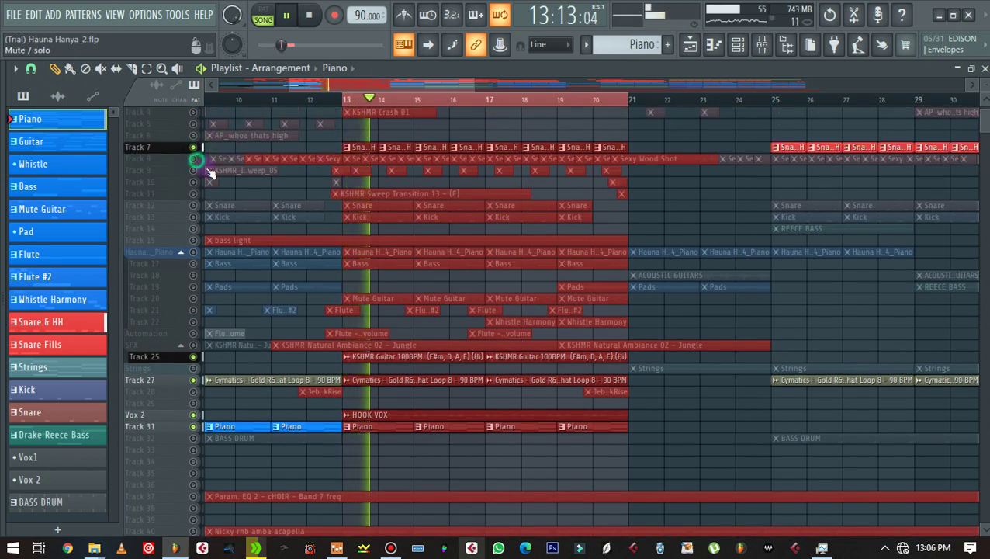
{"action": "scroll", "coordinate": [225, 466], "scroll_direction": "down", "scroll_amount": 6}
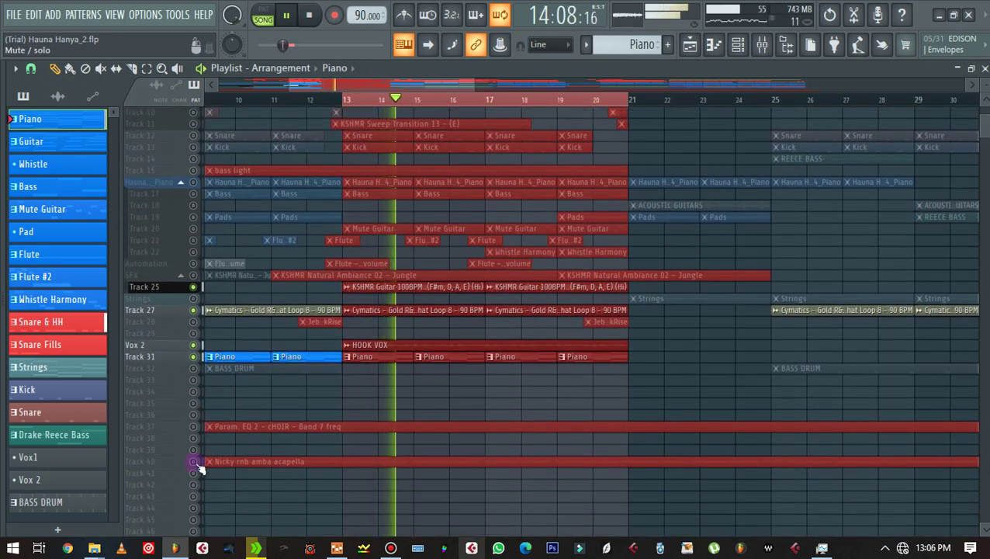
{"action": "left_click", "coordinate": [194, 461]}
{"action": "scroll", "coordinate": [388, 366], "scroll_direction": "up", "scroll_amount": 2}
{"action": "scroll", "coordinate": [388, 366], "scroll_direction": "up", "scroll_amount": 5}
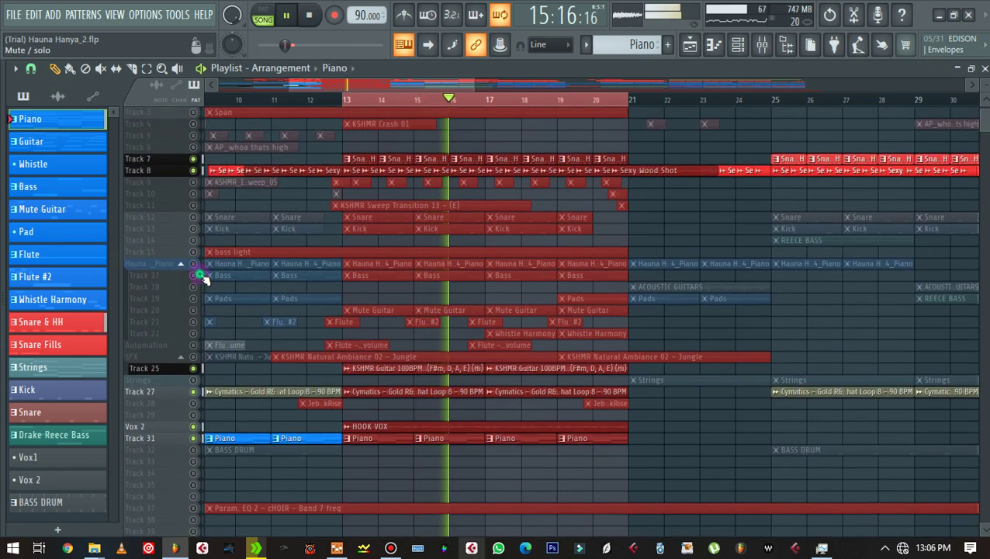
{"action": "left_click", "coordinate": [194, 276]}
{"action": "key", "text": "space"}
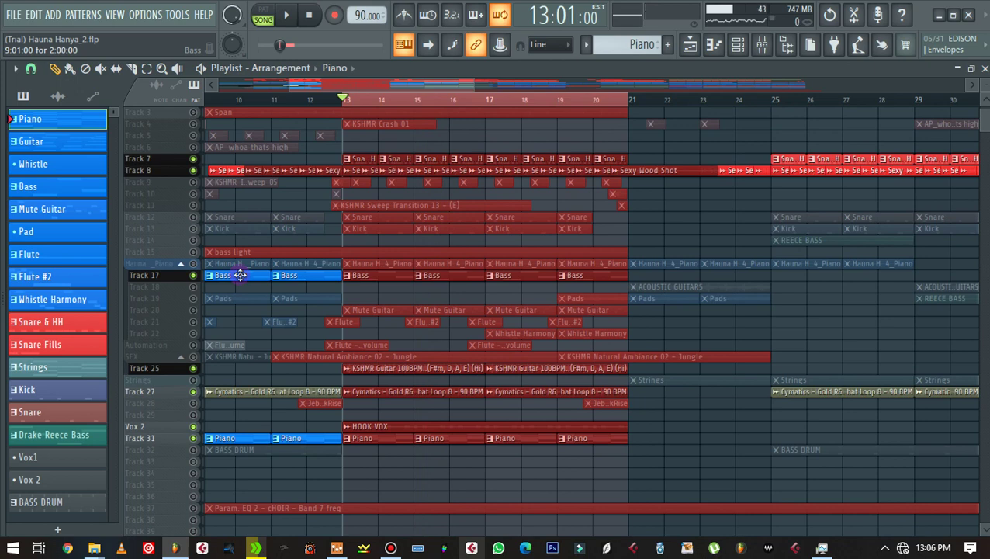
Step: Unmute the piano, Kick, Snare, Mute Guitar, Flute, Track 22 and Automation tracks, then select the acapella clip
{"action": "key", "text": "space"}
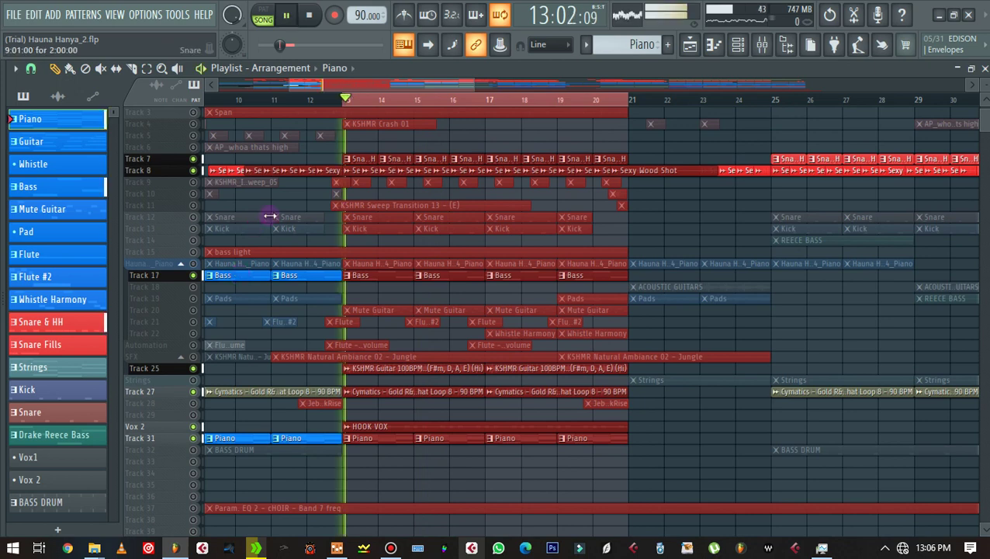
{"action": "left_click", "coordinate": [193, 264]}
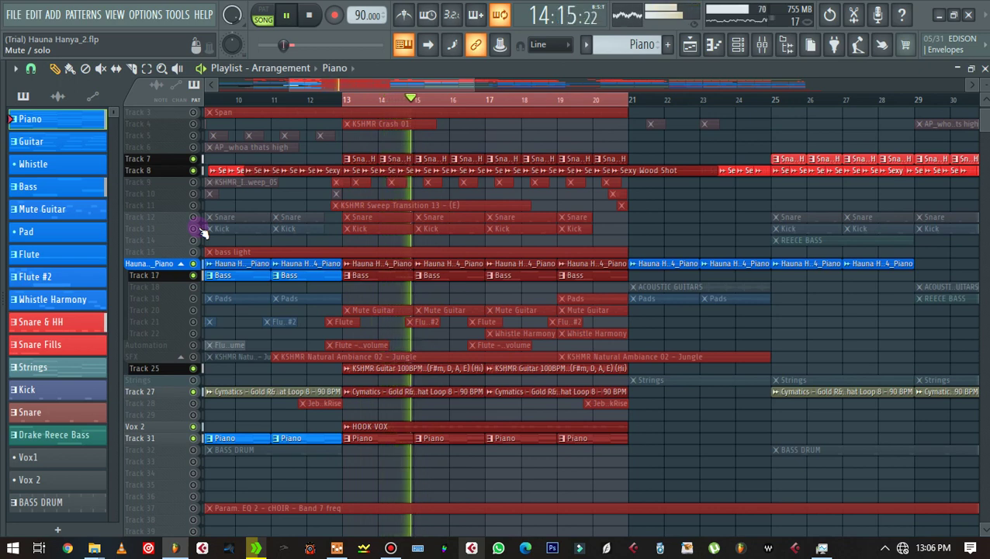
{"action": "left_click", "coordinate": [196, 229]}
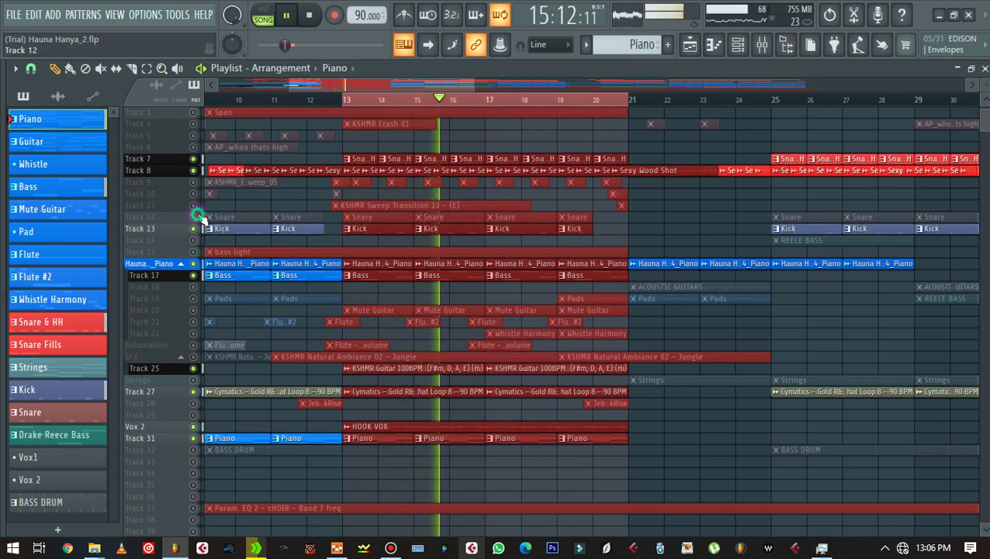
{"action": "left_click", "coordinate": [195, 217]}
{"action": "scroll", "coordinate": [218, 223], "scroll_direction": "up", "scroll_amount": 1}
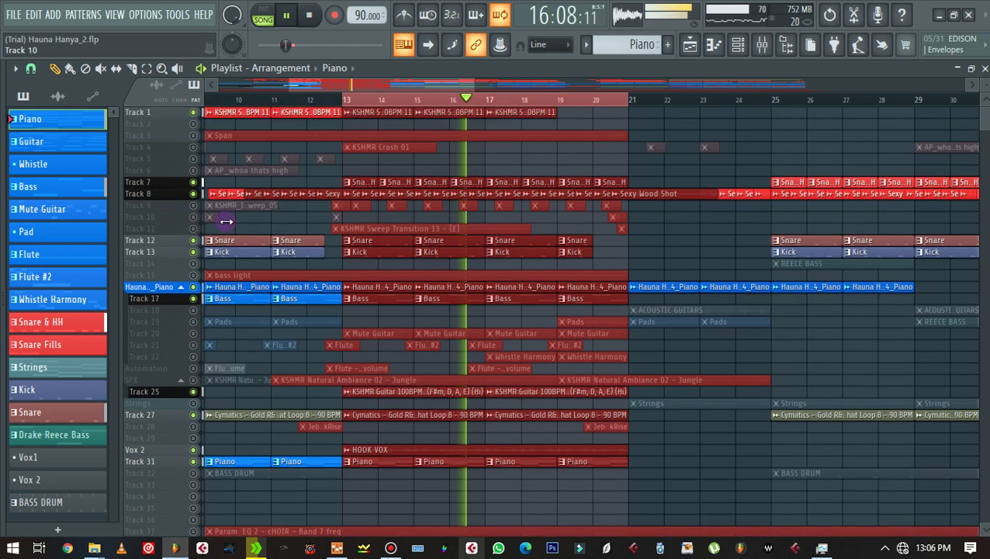
{"action": "scroll", "coordinate": [232, 226], "scroll_direction": "down", "scroll_amount": 2}
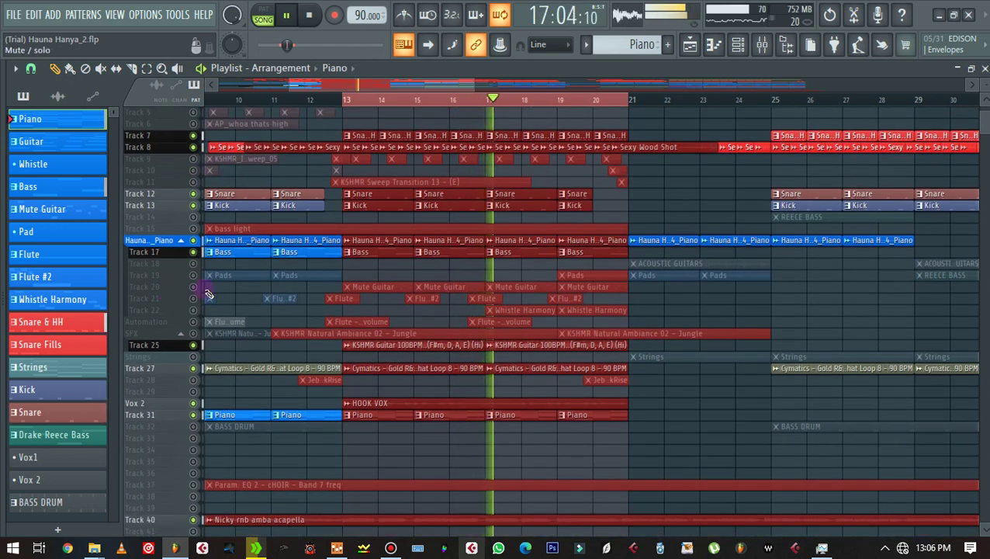
{"action": "left_click", "coordinate": [193, 287]}
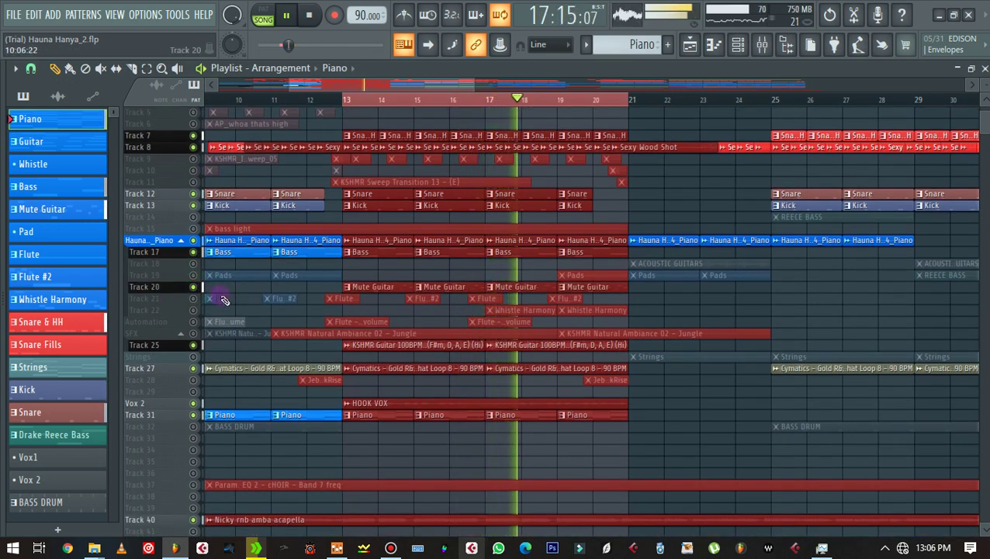
{"action": "left_click", "coordinate": [193, 298]}
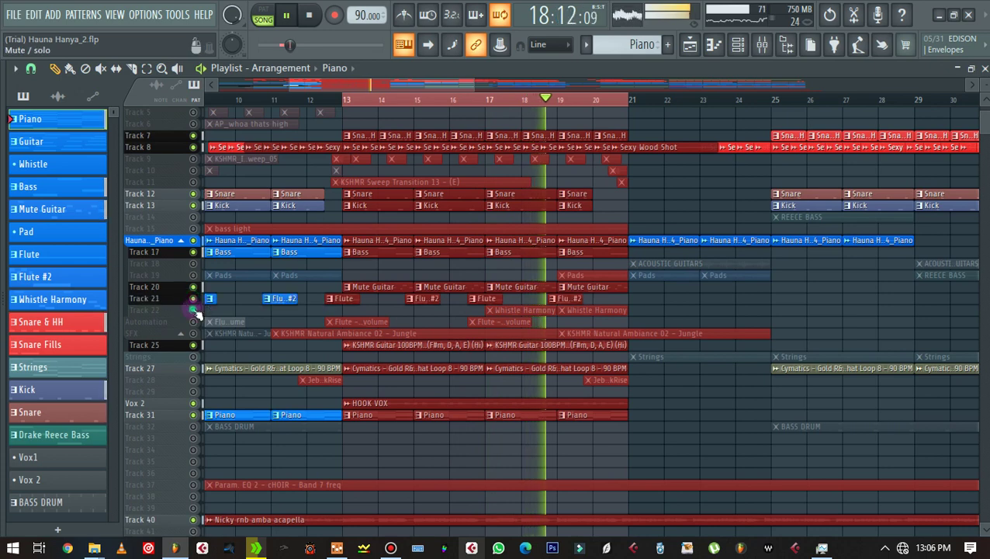
{"action": "left_click_drag", "start_coordinate": [193, 310], "coordinate": [198, 328]}
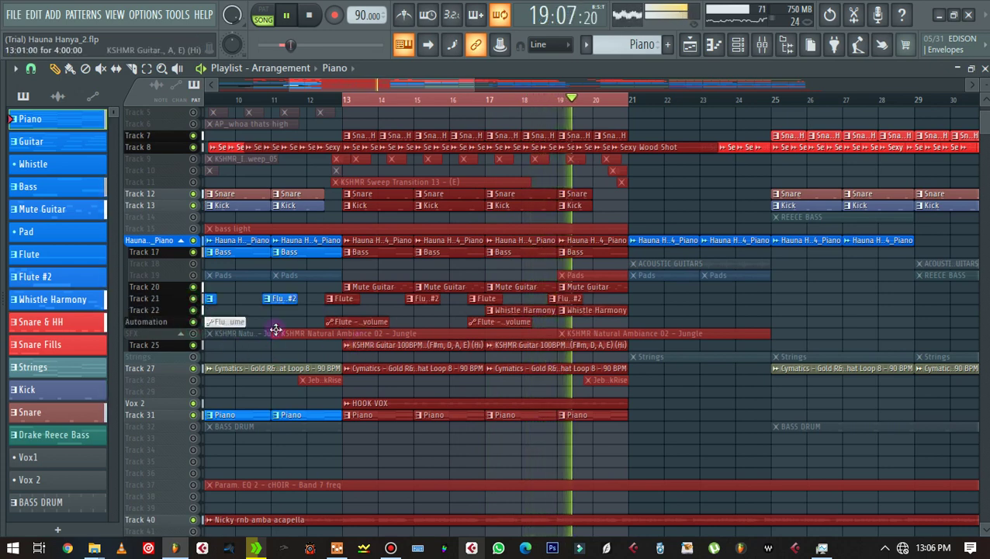
{"action": "scroll", "coordinate": [342, 332], "scroll_direction": "down", "scroll_amount": 2}
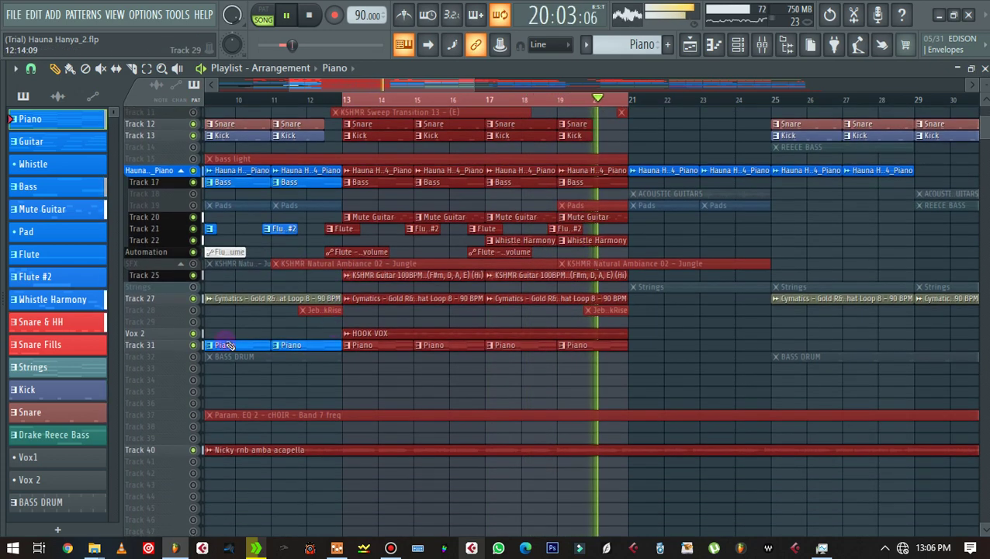
{"action": "left_click", "coordinate": [381, 449]}
Step: Solo the Kick on Track 13, unmute the acapella on Track 40, and audition them together
{"action": "scroll", "coordinate": [310, 186], "scroll_direction": "up", "scroll_amount": 2}
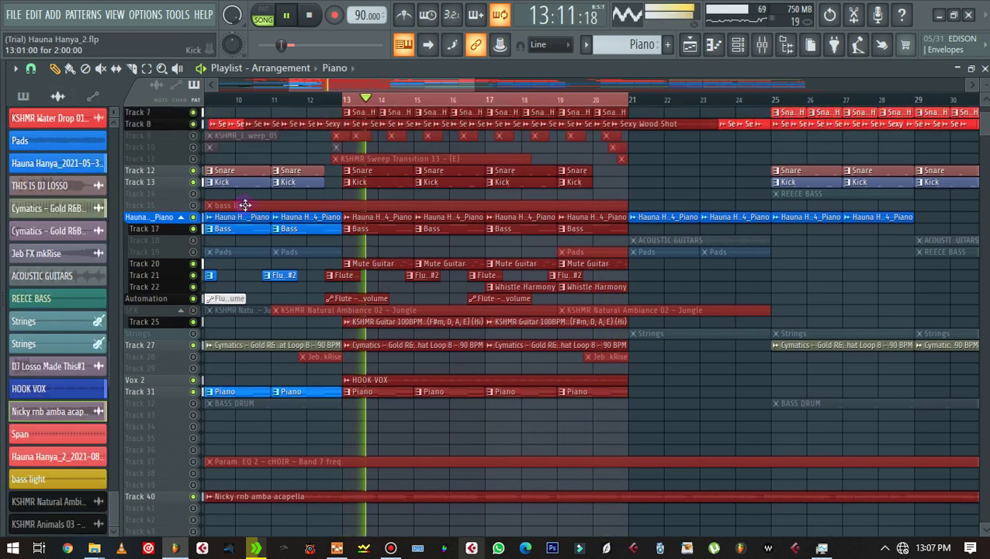
{"action": "key", "text": "space"}
{"action": "right_click", "coordinate": [193, 181]}
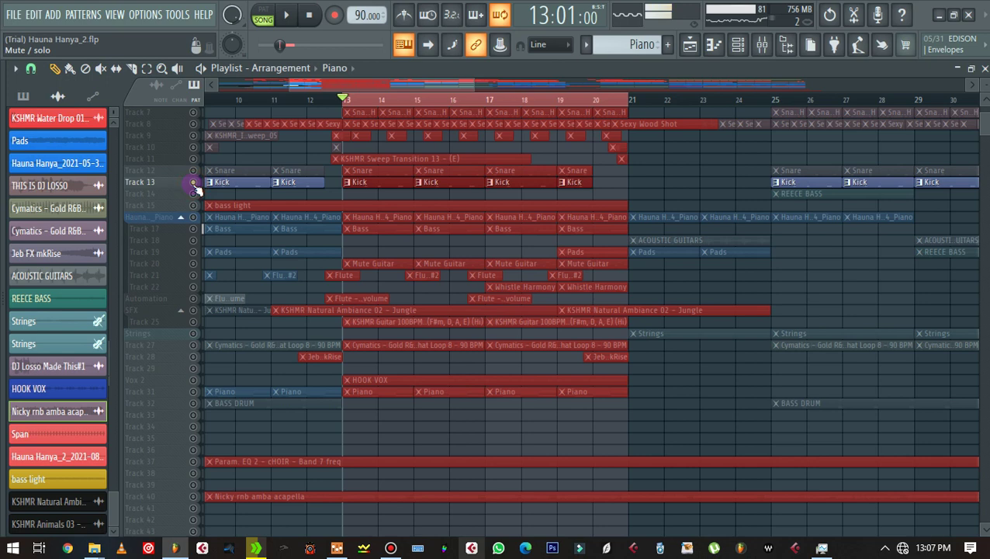
{"action": "scroll", "coordinate": [266, 221], "scroll_direction": "down", "scroll_amount": 2}
{"action": "left_click", "coordinate": [193, 461]}
{"action": "key", "text": "space"}
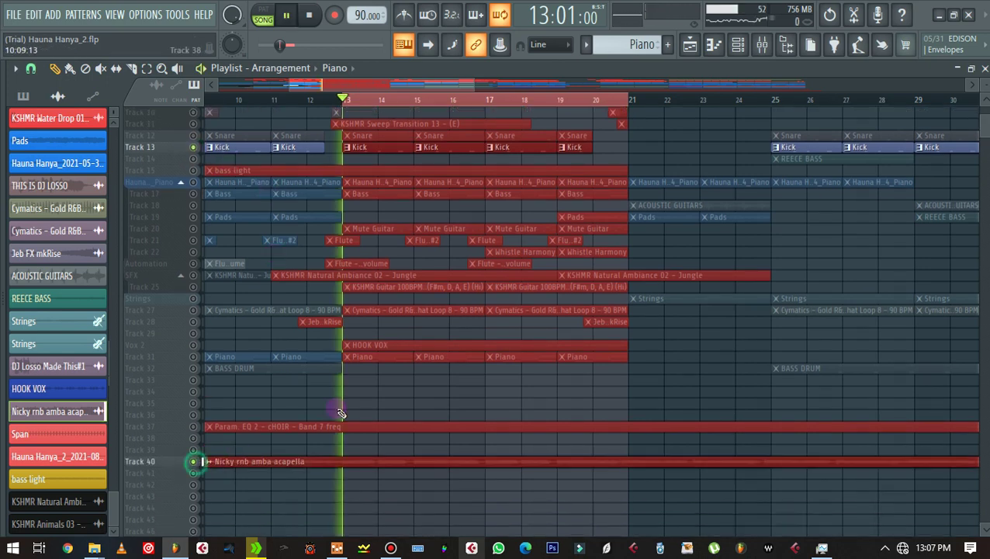
{"action": "key", "text": "space"}
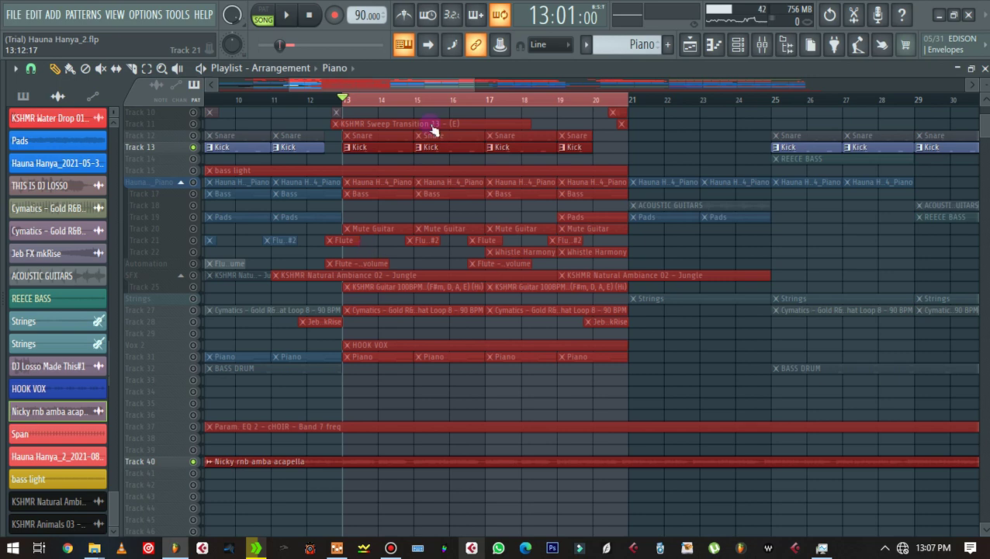
Step: While playing from bar 13, unmute Snare, Bass, Pads, Mute Guitar, Flute and Track 22
{"action": "key", "text": "space"}
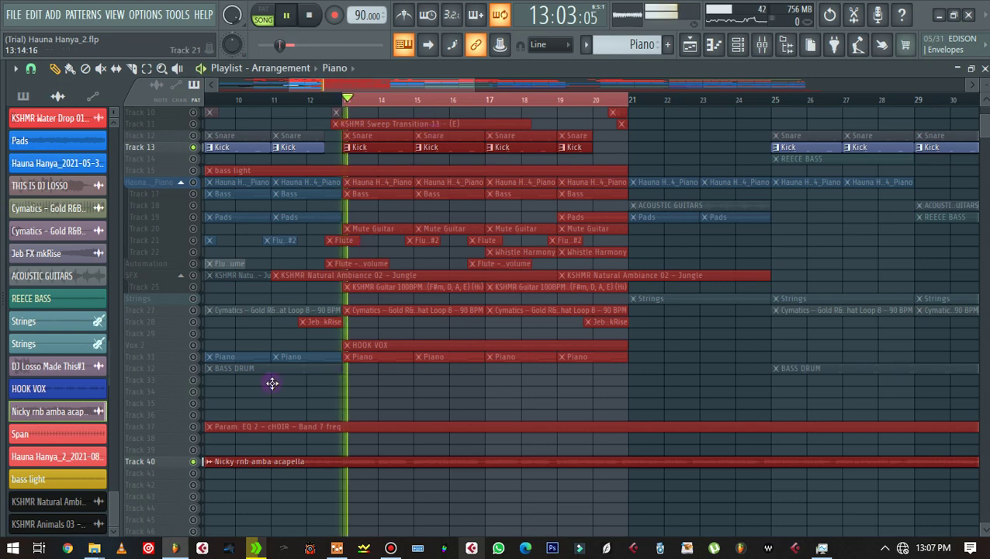
{"action": "left_click", "coordinate": [193, 135]}
{"action": "left_click", "coordinate": [193, 193]}
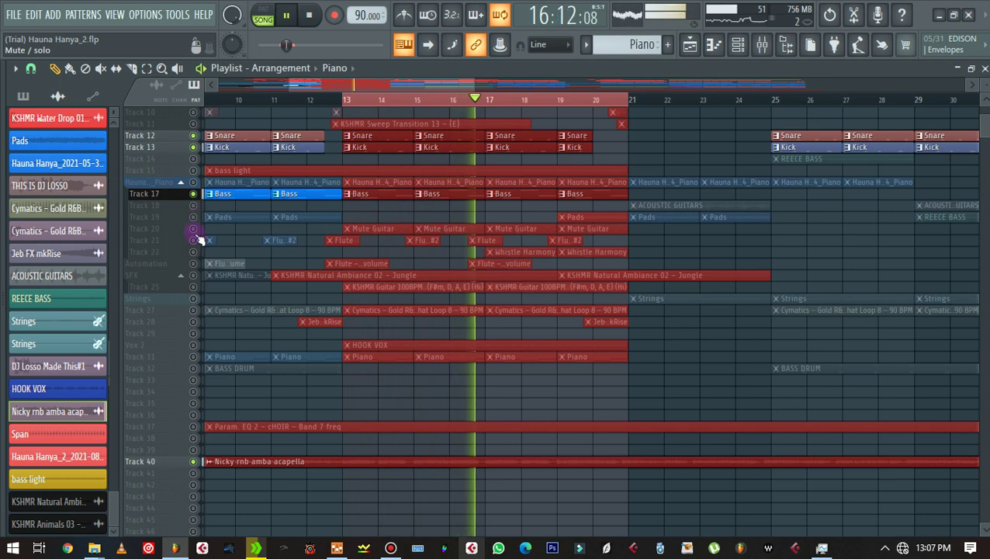
{"action": "left_click", "coordinate": [193, 217]}
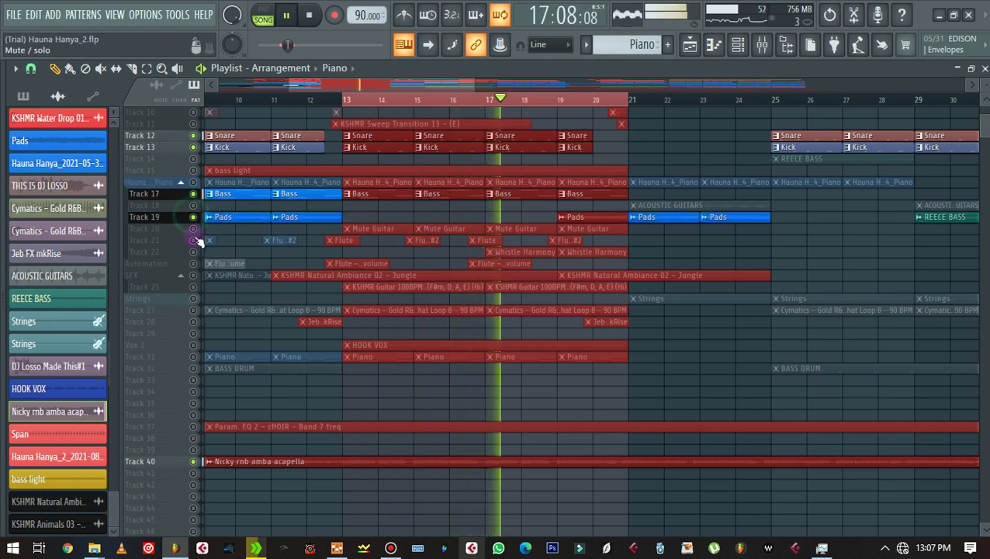
{"action": "left_click", "coordinate": [193, 229]}
{"action": "left_click", "coordinate": [194, 240]}
{"action": "left_click", "coordinate": [194, 251]}
Step: Unmute the Automation, SFX, Track 25 guitar loop, Strings and Track 27 Cymatics loop, then stop
{"action": "left_click", "coordinate": [193, 263]}
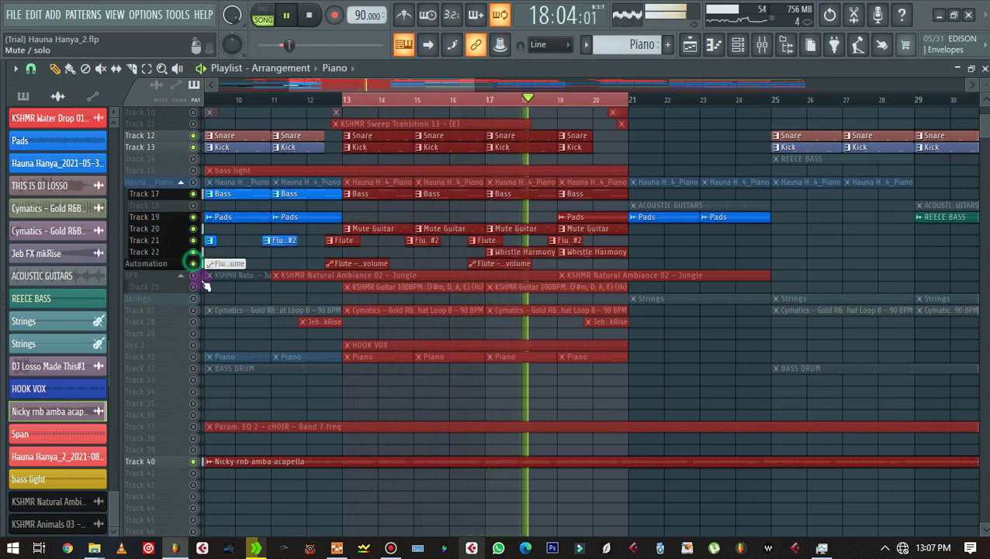
{"action": "left_click", "coordinate": [194, 275]}
{"action": "left_click", "coordinate": [193, 286]}
{"action": "left_click", "coordinate": [193, 298]}
{"action": "left_click", "coordinate": [193, 309]}
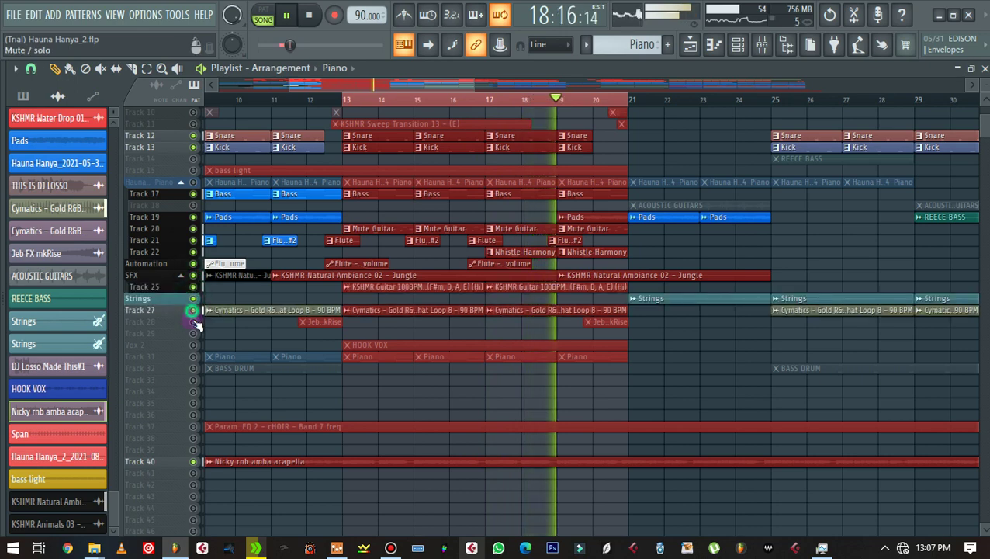
{"action": "key", "text": "space"}
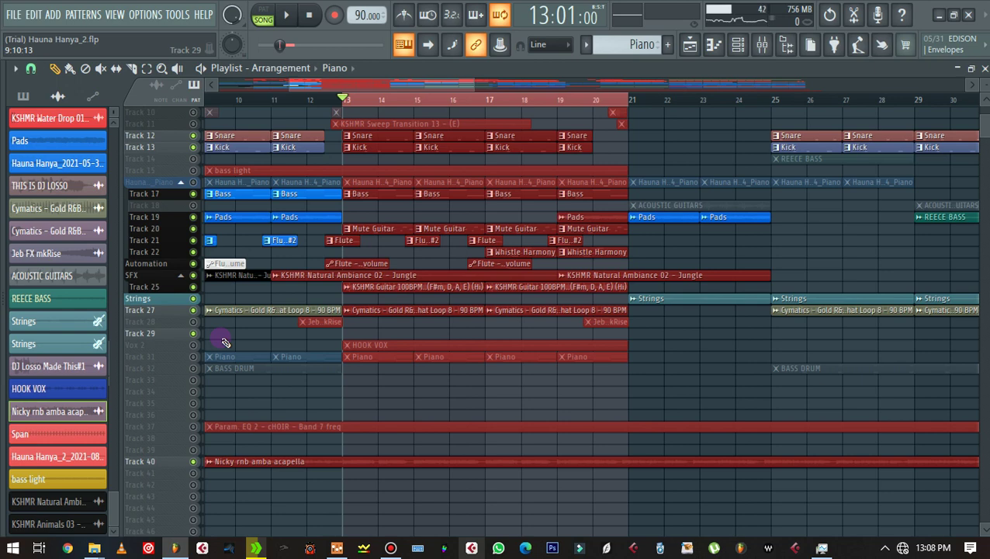
Step: Solo the Mute Guitar on Track 20 and audition it from bar 13
{"action": "right_click", "coordinate": [193, 228]}
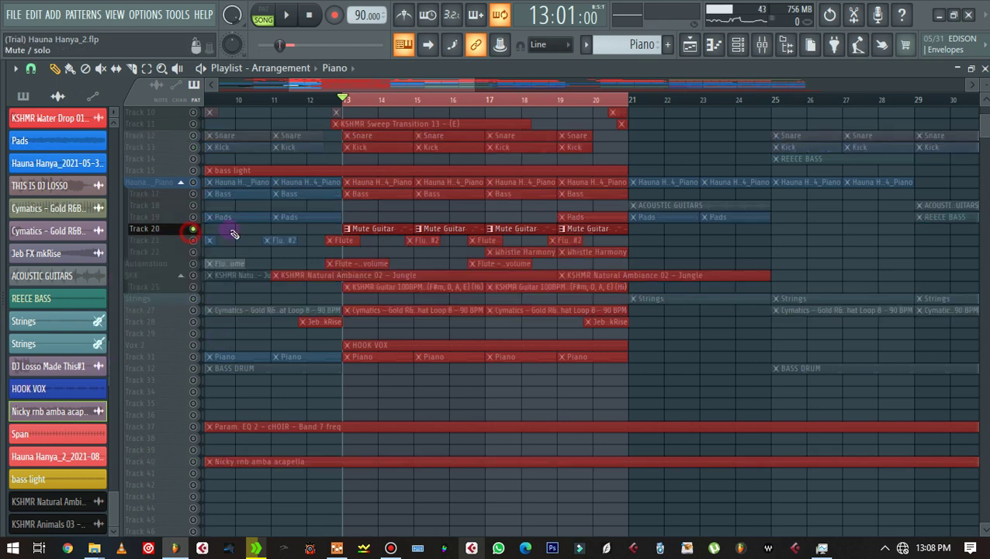
{"action": "key", "text": "space"}
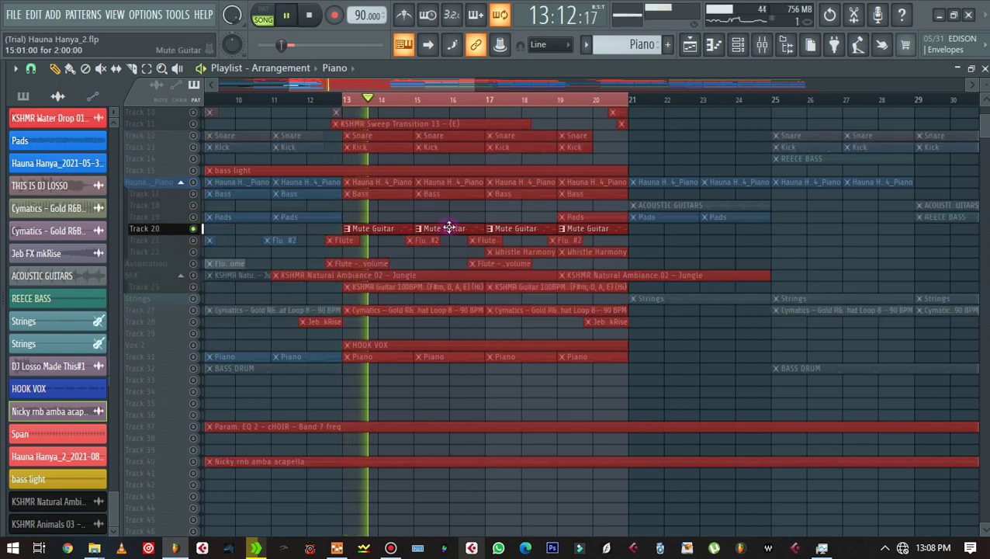
{"action": "key", "text": "space"}
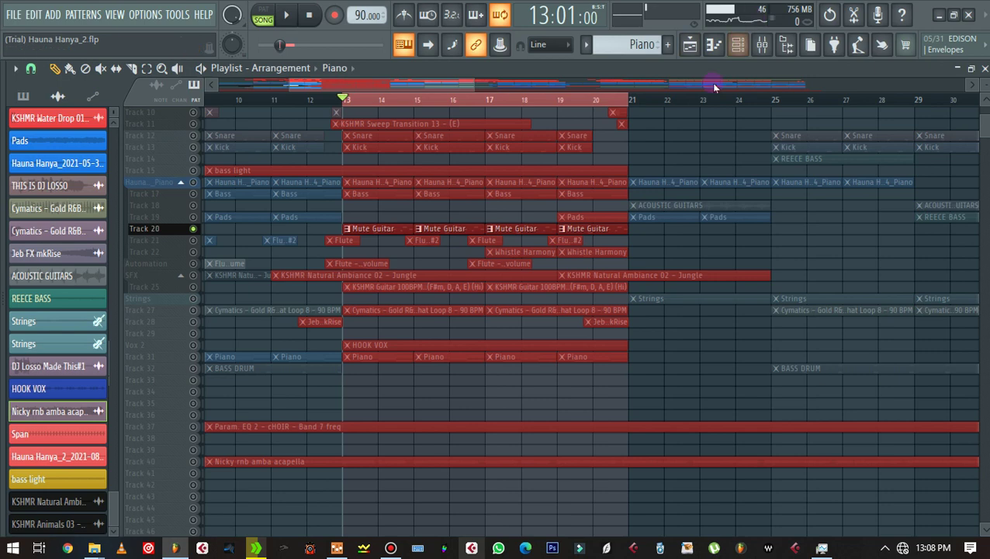